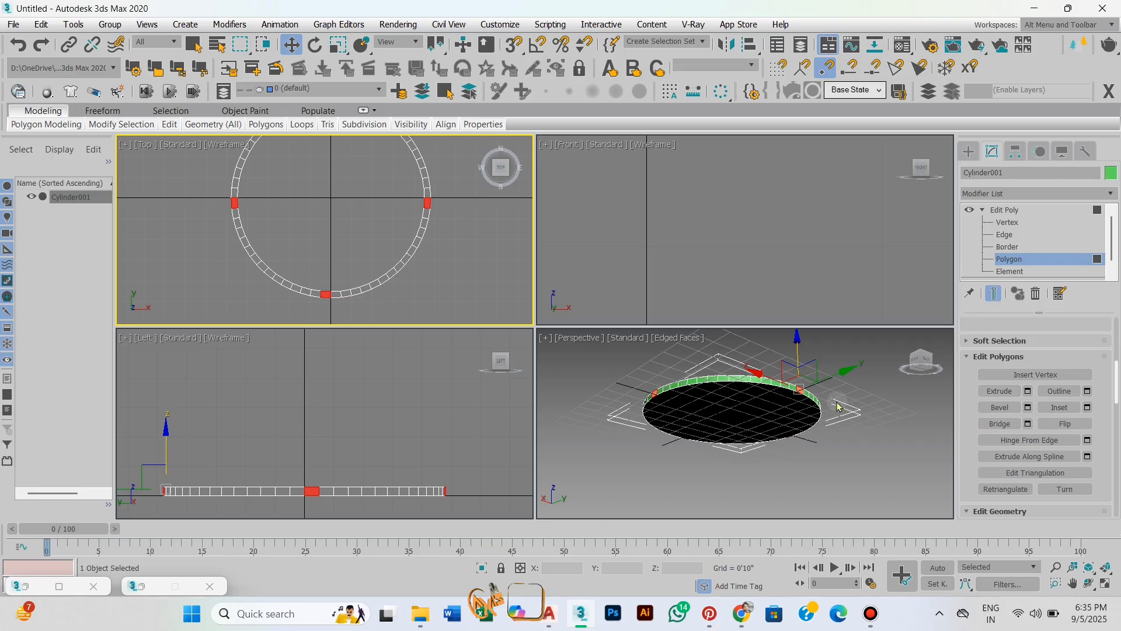
# Step: Deselect the top and bottom rim polygons of the ring in the Top view, keeping the two side polygons selected
pyautogui.moveTo(462, 459); pyautogui.dragTo(484, 436, button='middle')
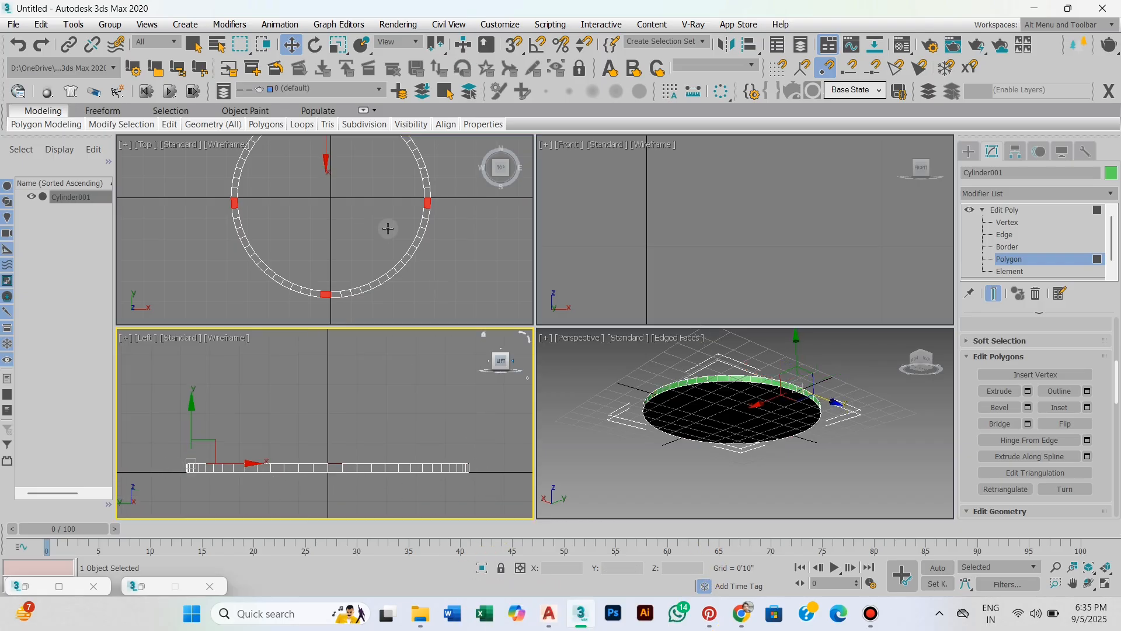
pyautogui.moveTo(459, 246)
pyautogui.mouseDown(button='middle')
pyautogui.moveTo(462, 272)
pyautogui.moveTo(450, 261)
pyautogui.moveTo(459, 243)
pyautogui.mouseUp(button='middle')
pyautogui.scroll(-3, 461, 272)
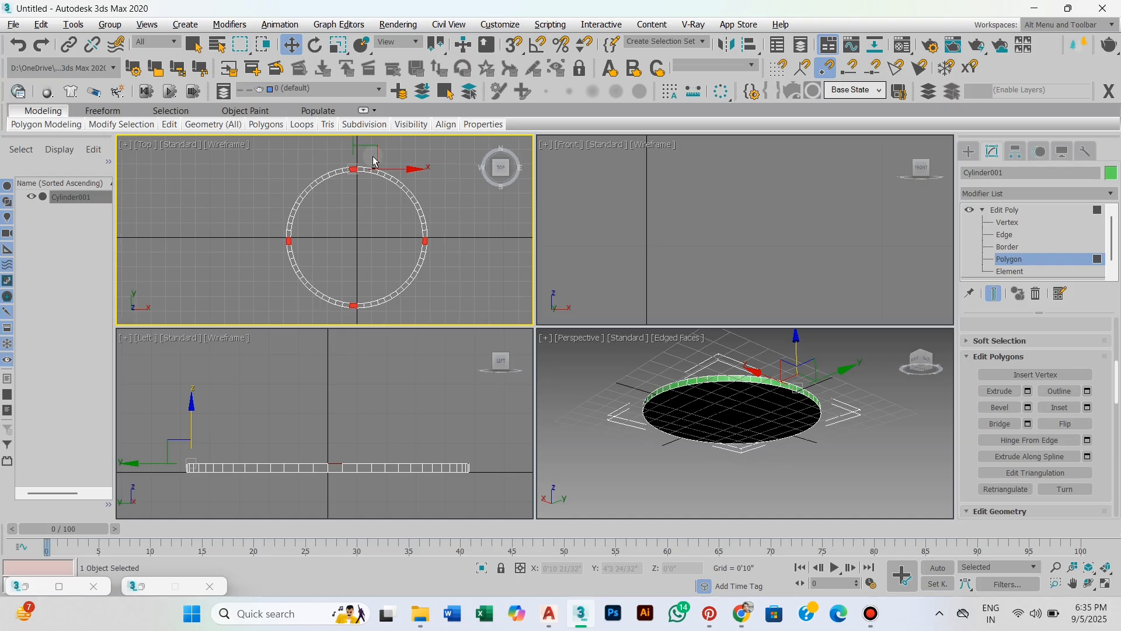
pyautogui.keyDown('alt'); pyautogui.moveTo(373, 157); pyautogui.dragTo(334, 314); pyautogui.keyUp('alt')
pyautogui.scroll(3, 414, 235)
pyautogui.moveTo(417, 226); pyautogui.dragTo(443, 192, button='middle')
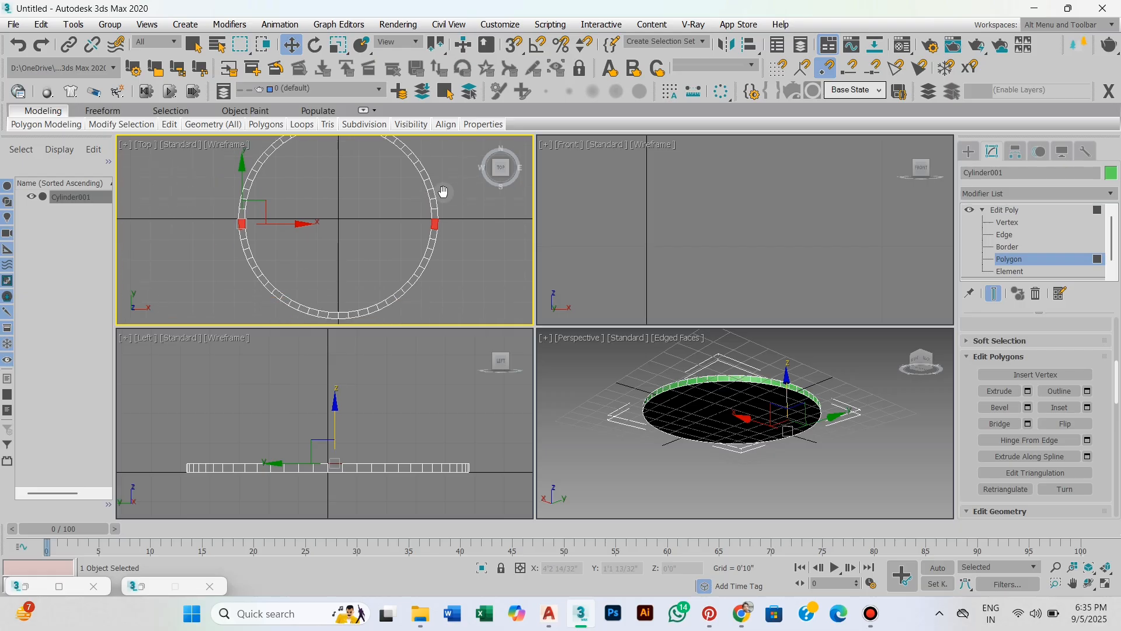
pyautogui.moveTo(456, 240); pyautogui.dragTo(443, 266, button='middle')
pyautogui.scroll(-2, 453, 262)
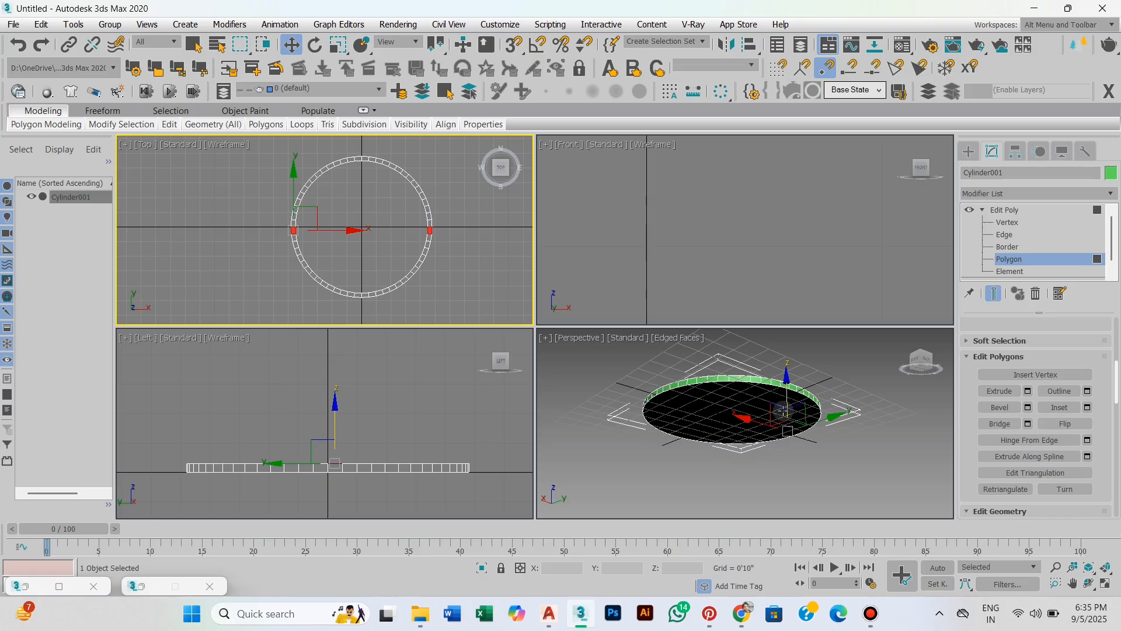
pyautogui.keyDown('alt'); pyautogui.moveTo(782, 412); pyautogui.dragTo(824, 441, button='middle'); pyautogui.keyUp('alt')
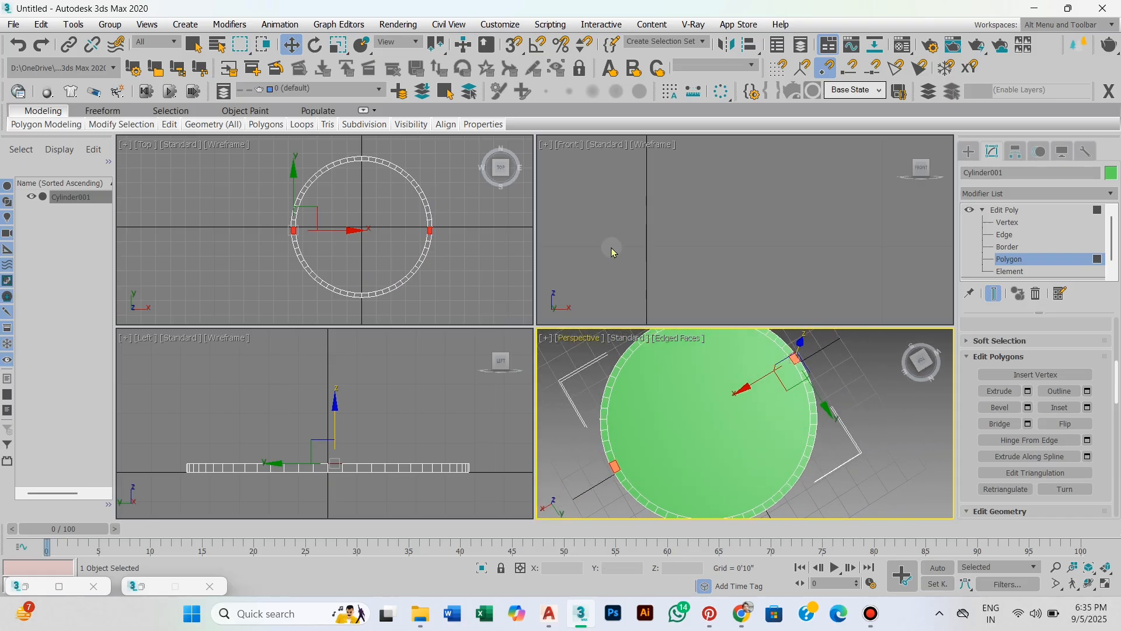
pyautogui.moveTo(612, 252); pyautogui.dragTo(725, 252, button='middle')
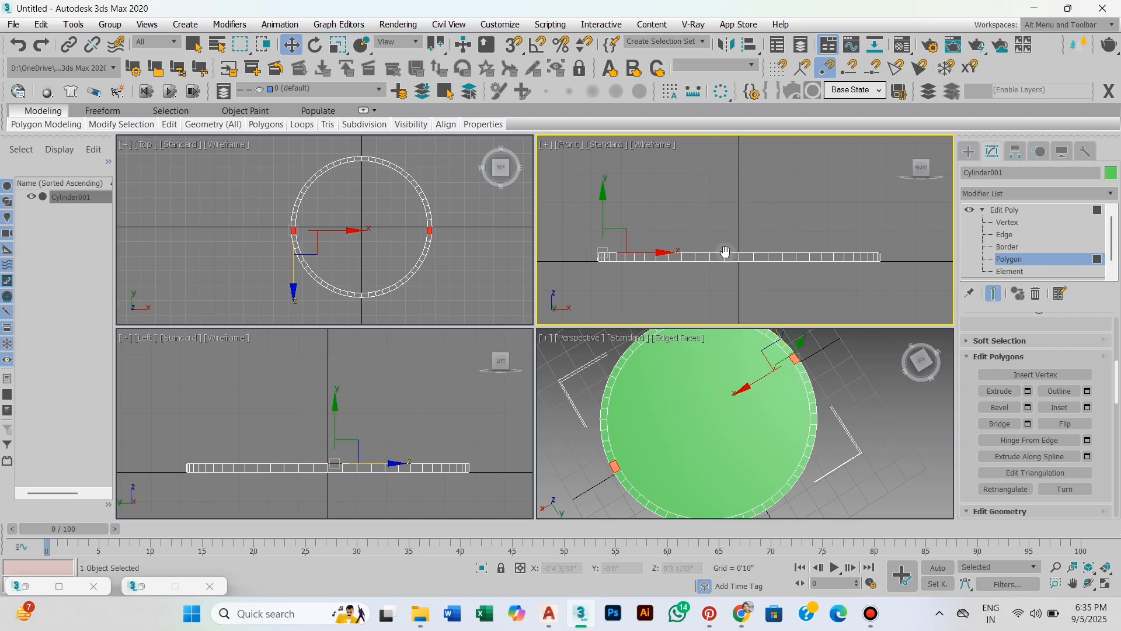
# Step: Add a rim polygon at the ring's upper-right arc in the Top view to the selection
pyautogui.moveTo(382, 253); pyautogui.dragTo(372, 251, button='middle')
pyautogui.scroll(3, 372, 251)
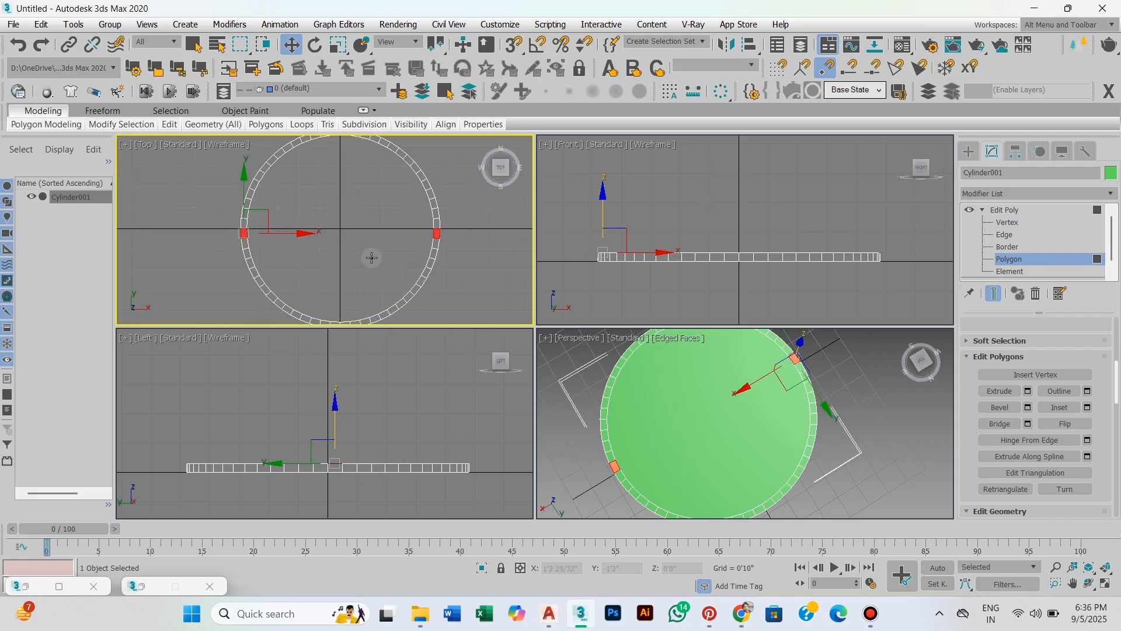
pyautogui.moveTo(374, 252); pyautogui.dragTo(380, 272, button='middle')
pyautogui.moveTo(385, 205); pyautogui.dragTo(396, 228, button='middle')
pyautogui.keyDown('ctrl'); pyautogui.click(390, 165); pyautogui.keyUp('ctrl')
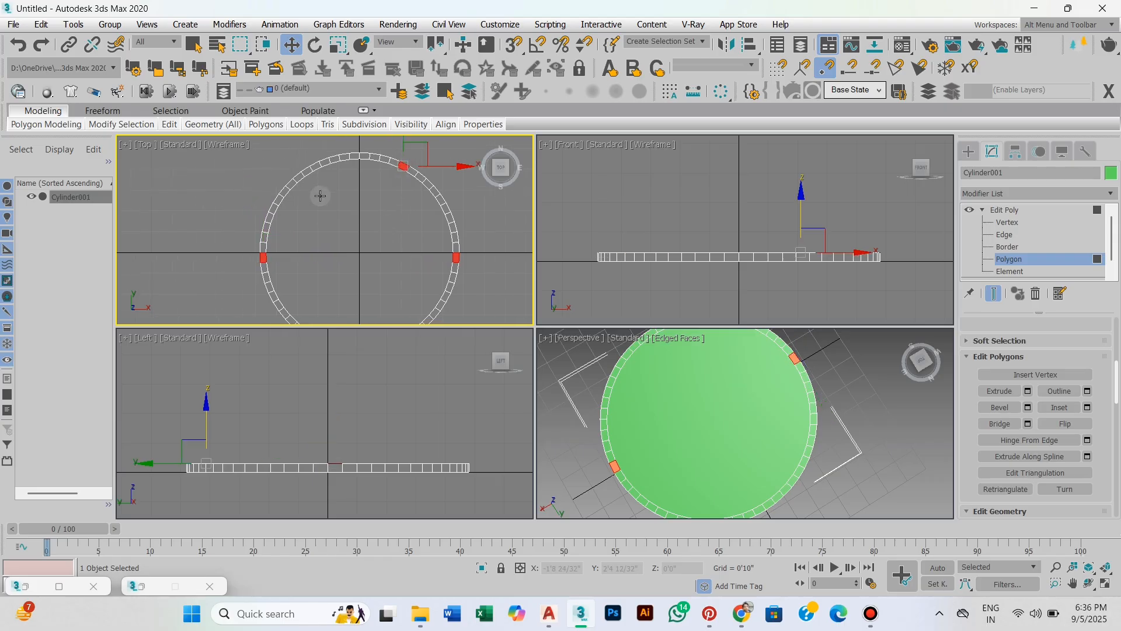
pyautogui.keyDown('ctrl'); pyautogui.click(459, 242); pyautogui.keyUp('ctrl')
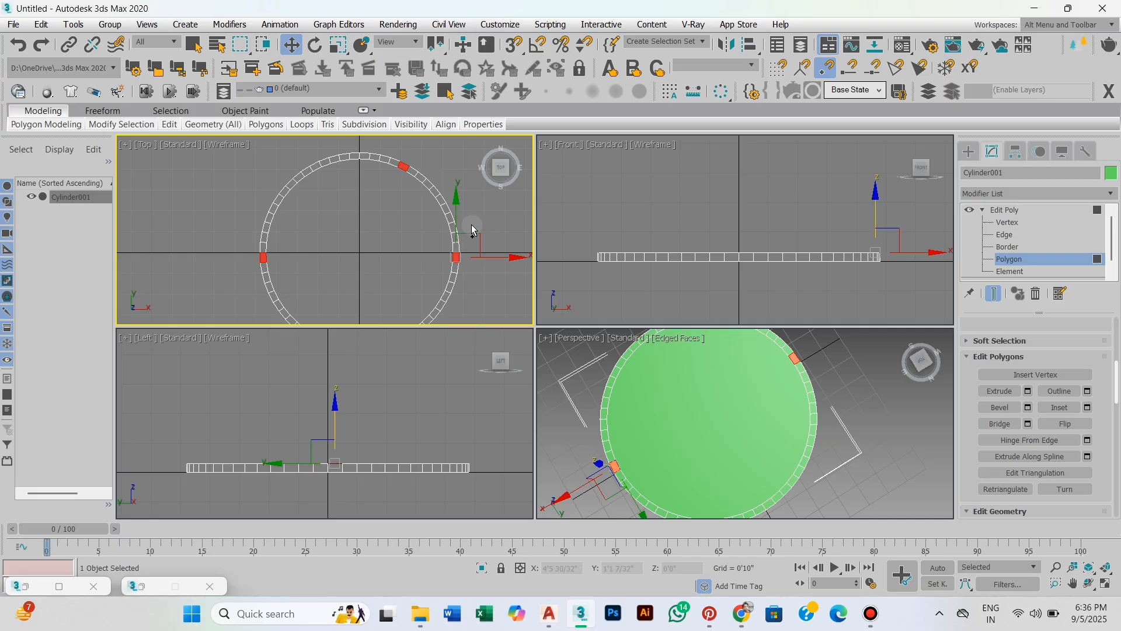
pyautogui.moveTo(378, 208); pyautogui.dragTo(380, 209, button='middle')
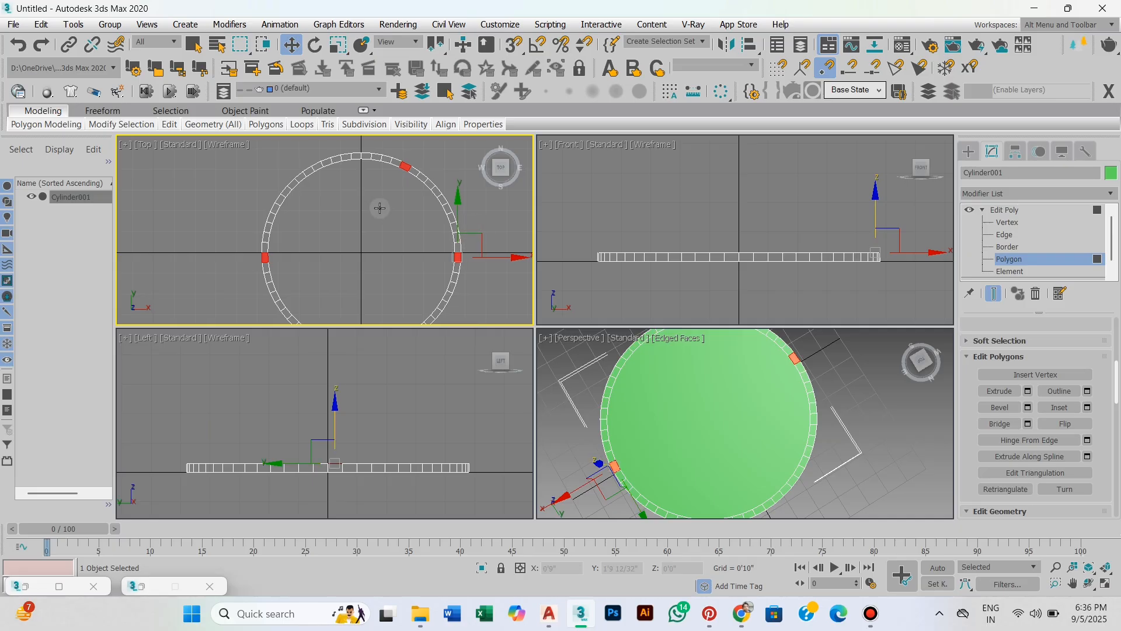
pyautogui.keyDown('ctrl'); pyautogui.click(301, 178); pyautogui.keyUp('ctrl')
pyautogui.moveTo(397, 248); pyautogui.dragTo(396, 240, button='middle')
pyautogui.press('alt')
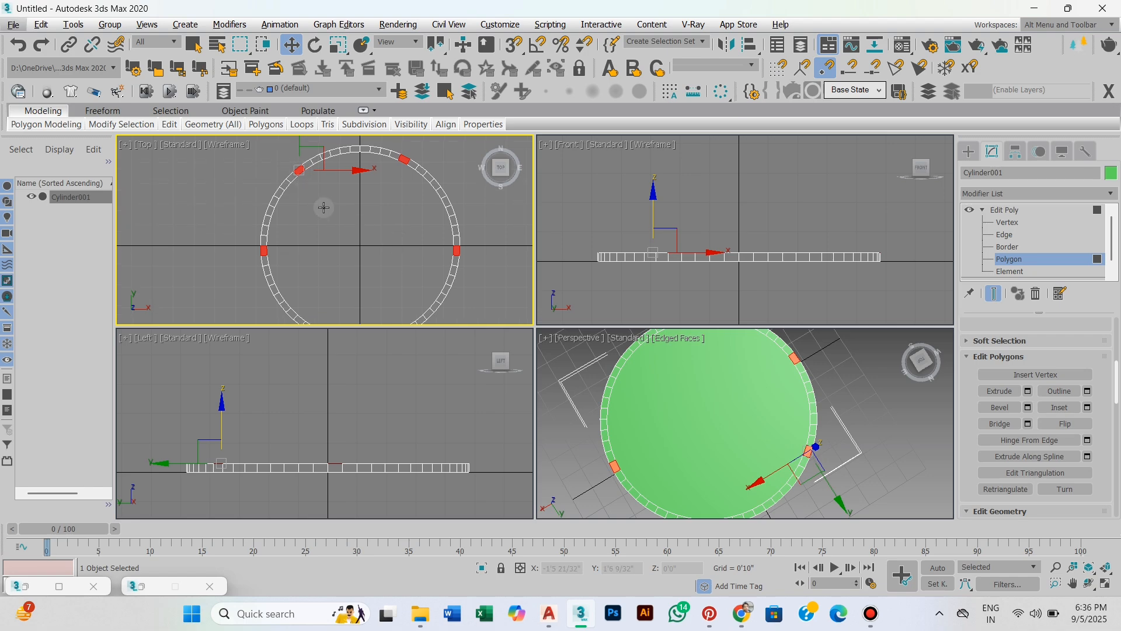
pyautogui.keyDown('alt'); pyautogui.click(300, 171); pyautogui.keyUp('alt')
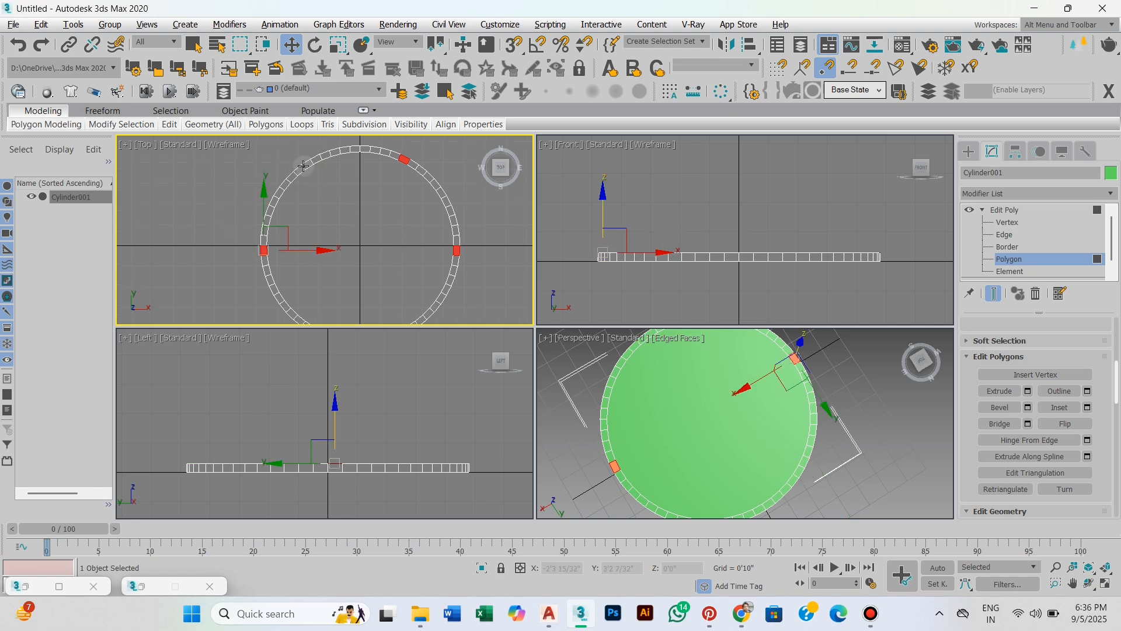
# Step: Add one upper-left and two lower rim polygons to the selection, completing six polygons spaced around the ring
pyautogui.moveTo(321, 209); pyautogui.dragTo(392, 249, button='middle')
pyautogui.keyDown('ctrl'); pyautogui.click(315, 167); pyautogui.keyUp('ctrl')
pyautogui.scroll(-2, 386, 223)
pyautogui.scroll(2, 377, 222)
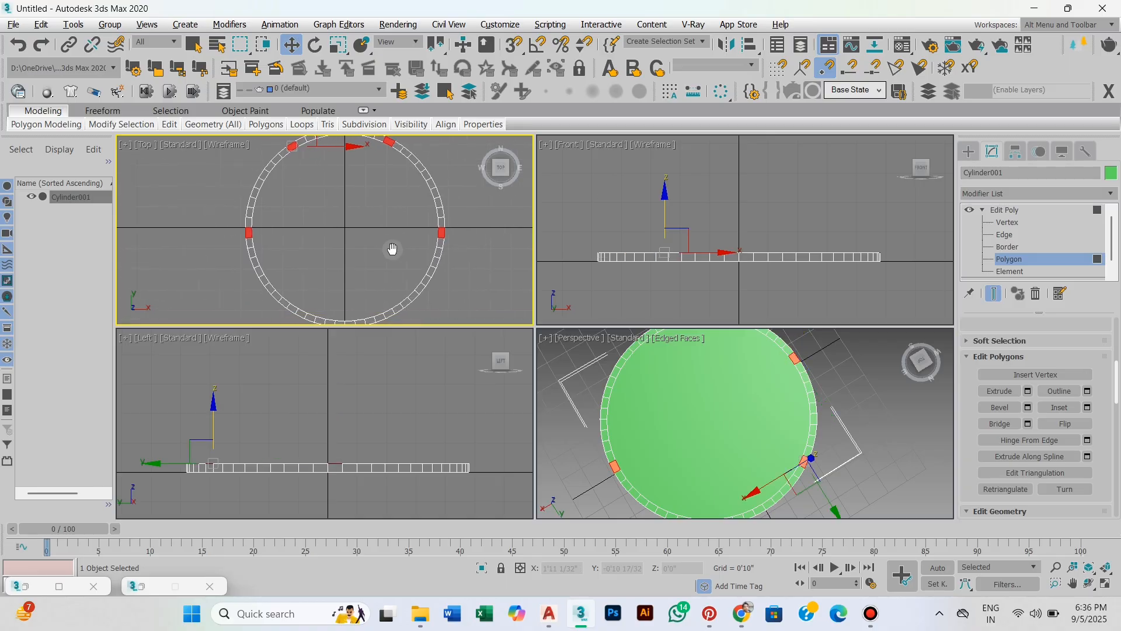
pyautogui.keyDown('ctrl'); pyautogui.click(389, 313); pyautogui.keyUp('ctrl')
pyautogui.moveTo(315, 312); pyautogui.dragTo(315, 287, button='middle')
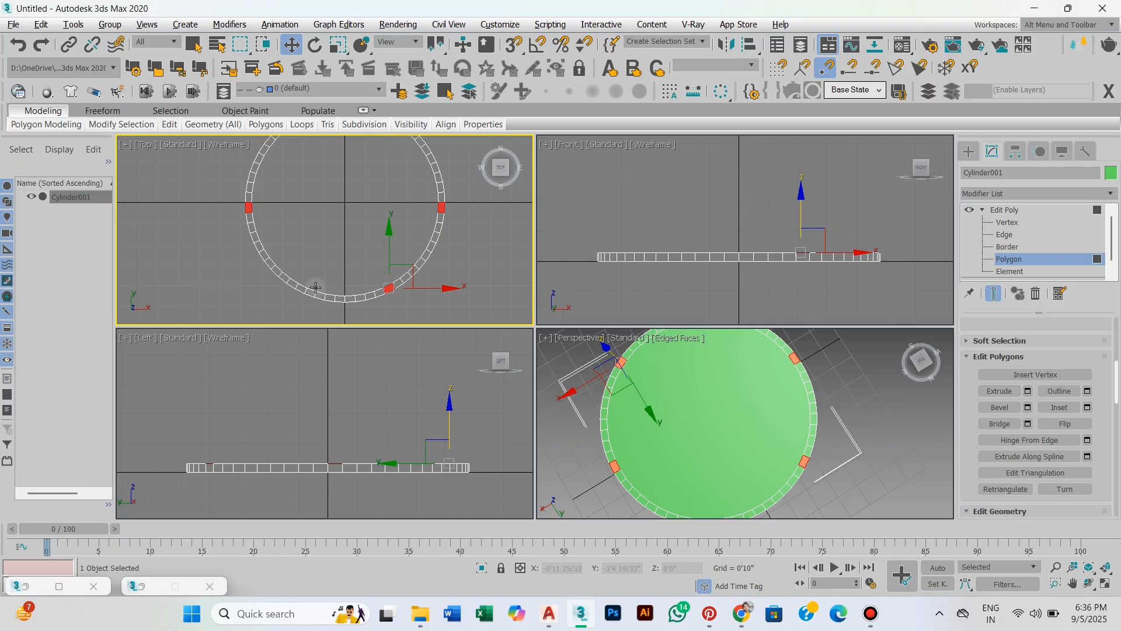
pyautogui.keyDown('ctrl'); pyautogui.click(304, 291); pyautogui.keyUp('ctrl')
pyautogui.scroll(-3, 351, 286)
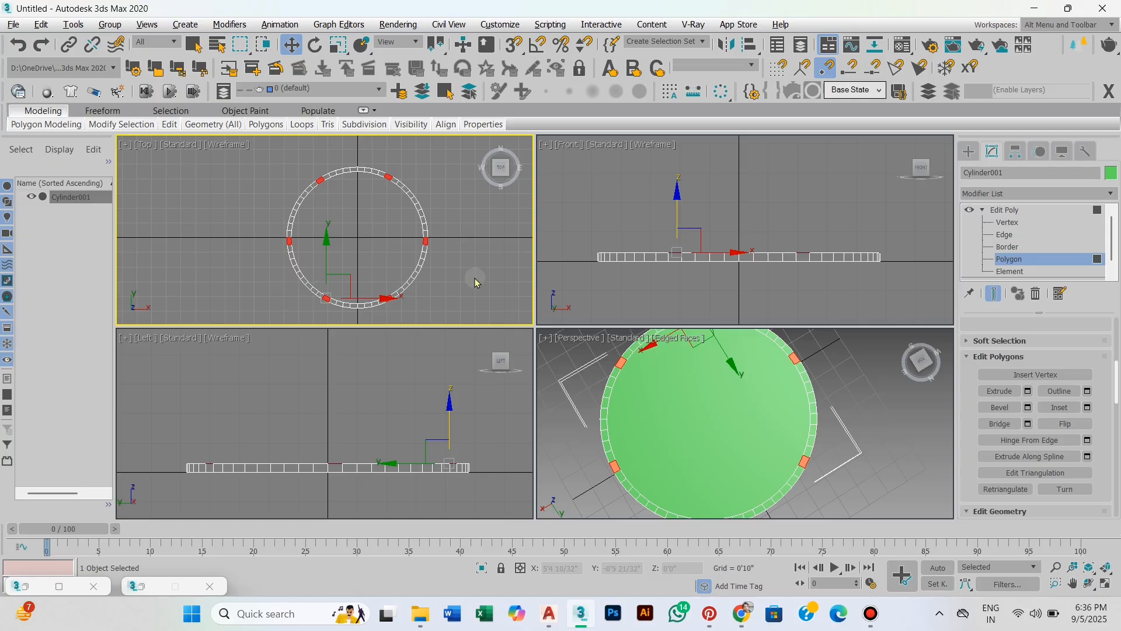
# Step: Extrude the six selected rim polygons upward in the Perspective view with a height of 2'6"
pyautogui.rightClick(736, 414)
pyautogui.scroll(-2, 736, 414)
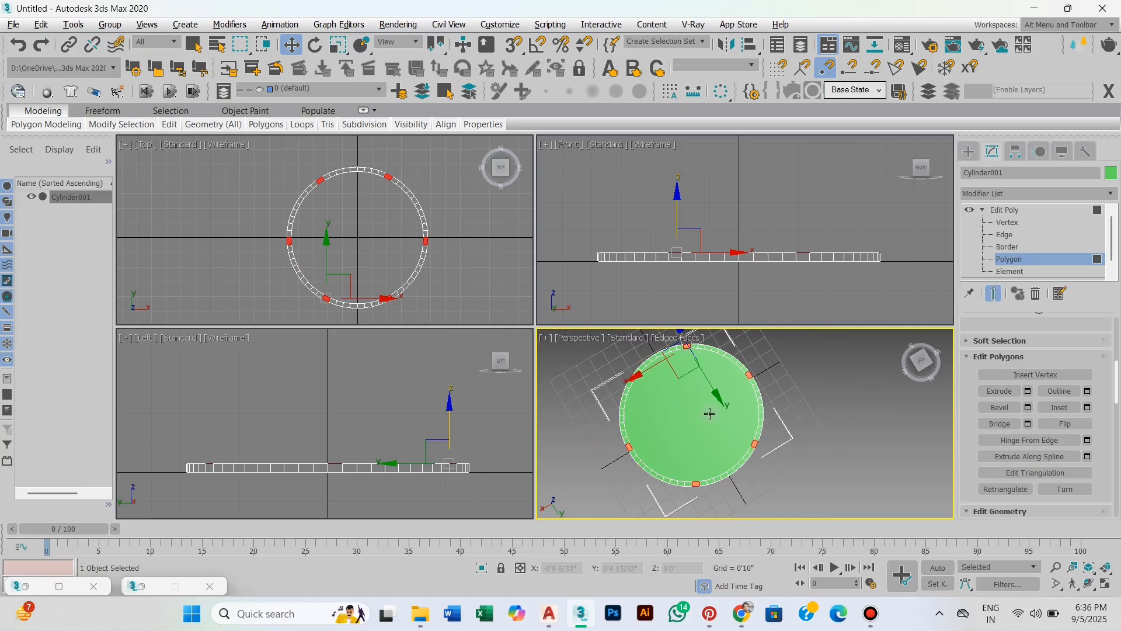
pyautogui.hotkey('alt', 'w')
pyautogui.moveTo(609, 380); pyautogui.dragTo(574, 362, button='middle')
pyautogui.keyDown('alt'); pyautogui.moveTo(574, 362); pyautogui.dragTo(541, 345, button='middle'); pyautogui.keyUp('alt')
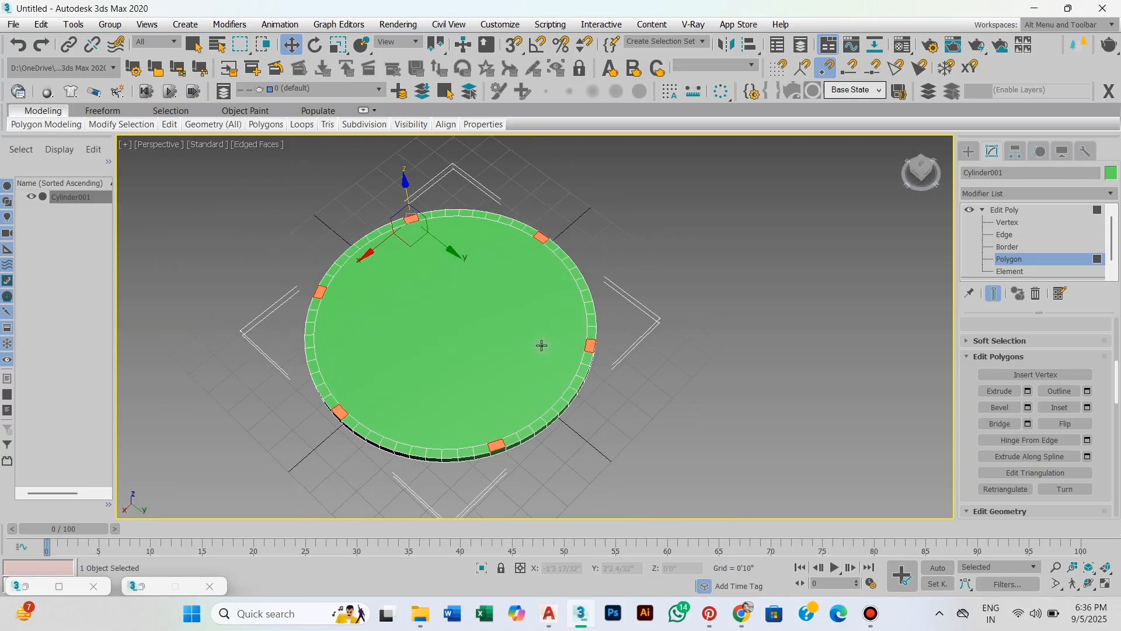
pyautogui.click(591, 346)
pyautogui.moveTo(641, 355); pyautogui.dragTo(661, 358, button='middle')
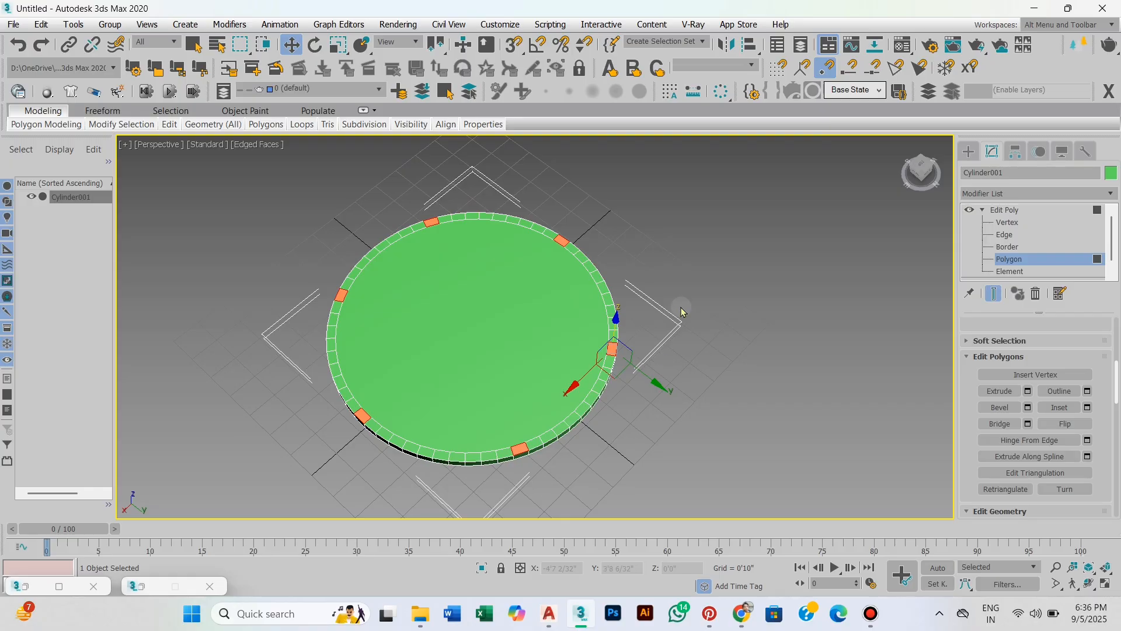
pyautogui.moveTo(681, 311); pyautogui.dragTo(674, 314, button='middle')
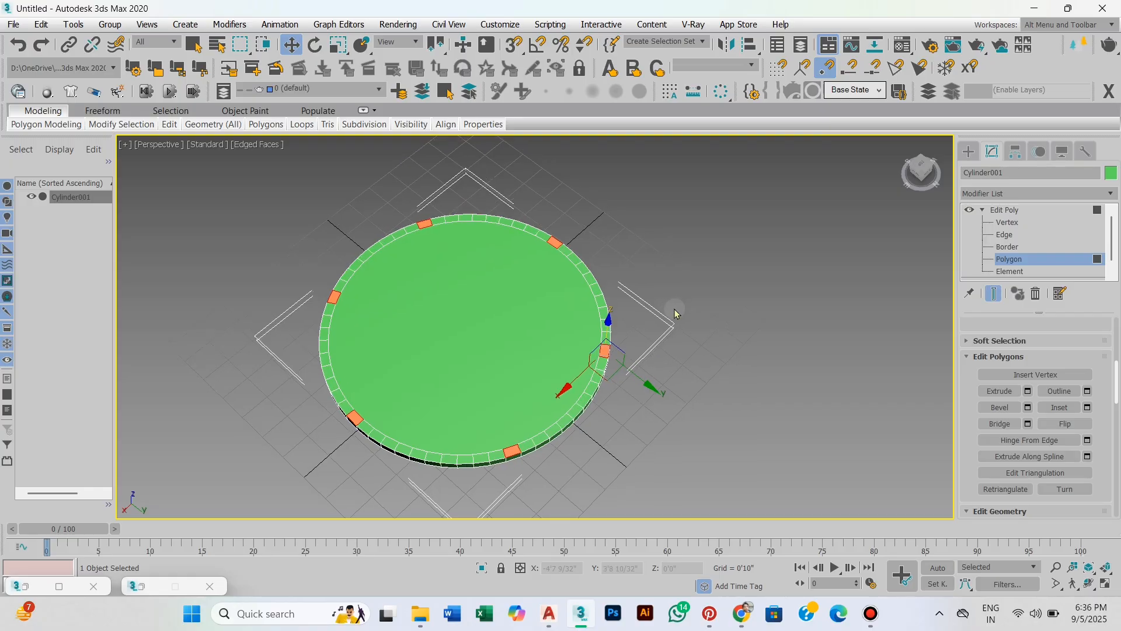
pyautogui.click(1027, 391)
pyautogui.keyDown('alt'); pyautogui.moveTo(805, 391); pyautogui.dragTo(767, 370, button='middle'); pyautogui.keyUp('alt')
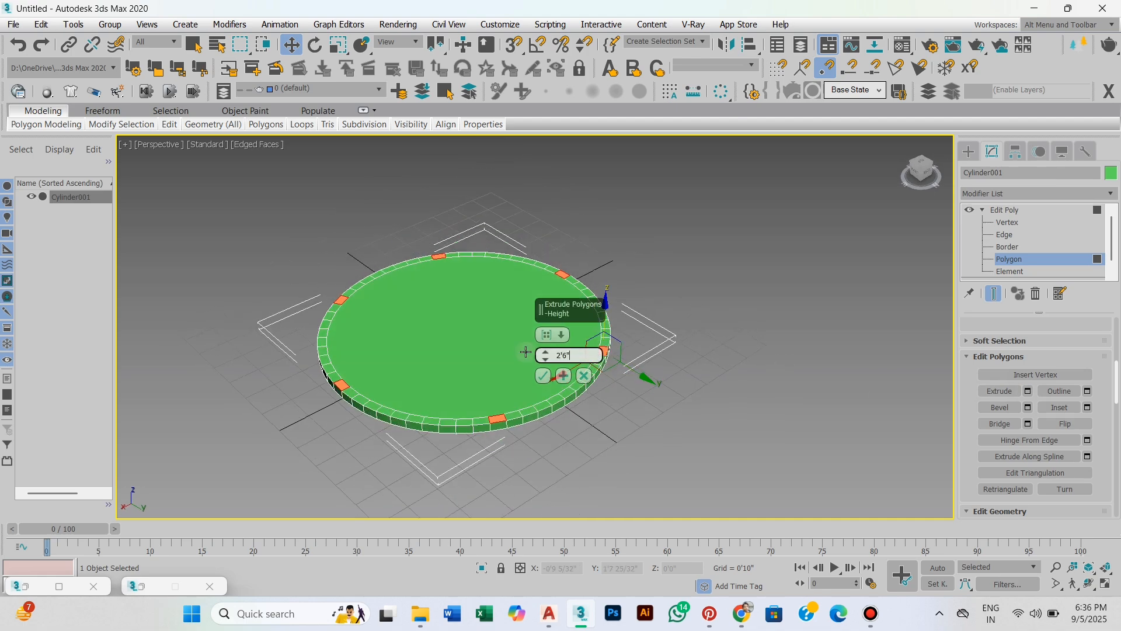
pyautogui.press('Return')
# Step: Set the post extrusion height to 3'0" and apply it
pyautogui.keyDown('alt'); pyautogui.moveTo(641, 415); pyautogui.dragTo(615, 408, button='middle'); pyautogui.keyUp('alt')
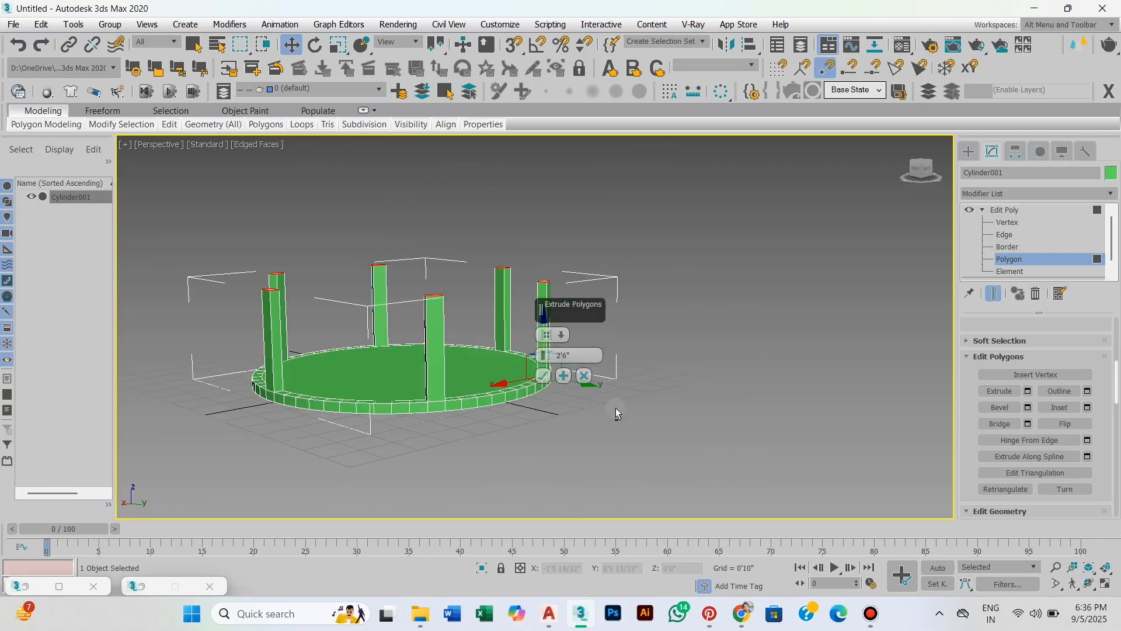
pyautogui.moveTo(540, 411); pyautogui.dragTo(512, 413, button='middle')
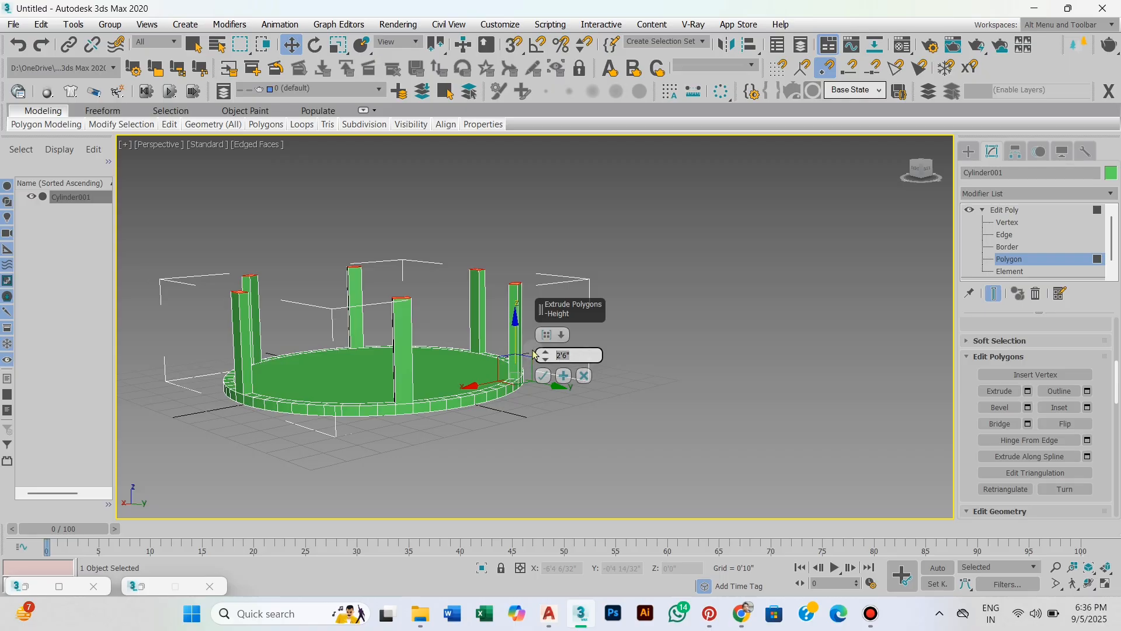
pyautogui.write('0"')
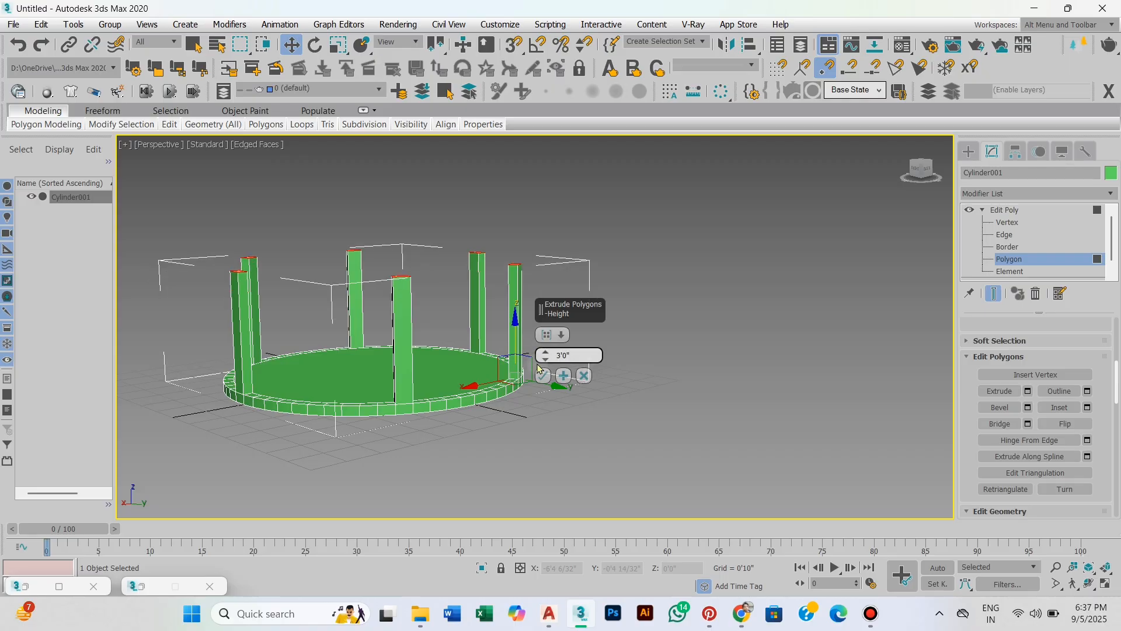
pyautogui.click(543, 375)
# Step: Select the full loop of top rim polygons around the disc, starting beside the front post
pyautogui.keyDown('alt'); pyautogui.moveTo(542, 408); pyautogui.dragTo(472, 437, button='middle'); pyautogui.keyUp('alt')
pyautogui.scroll(4, 472, 437)
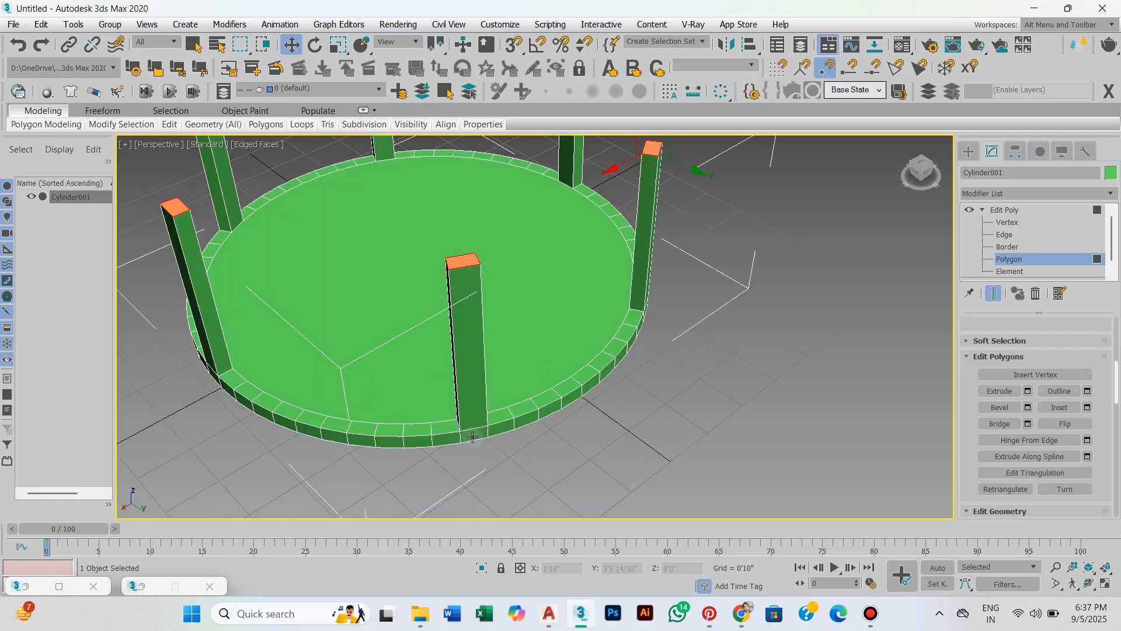
pyautogui.click(497, 420)
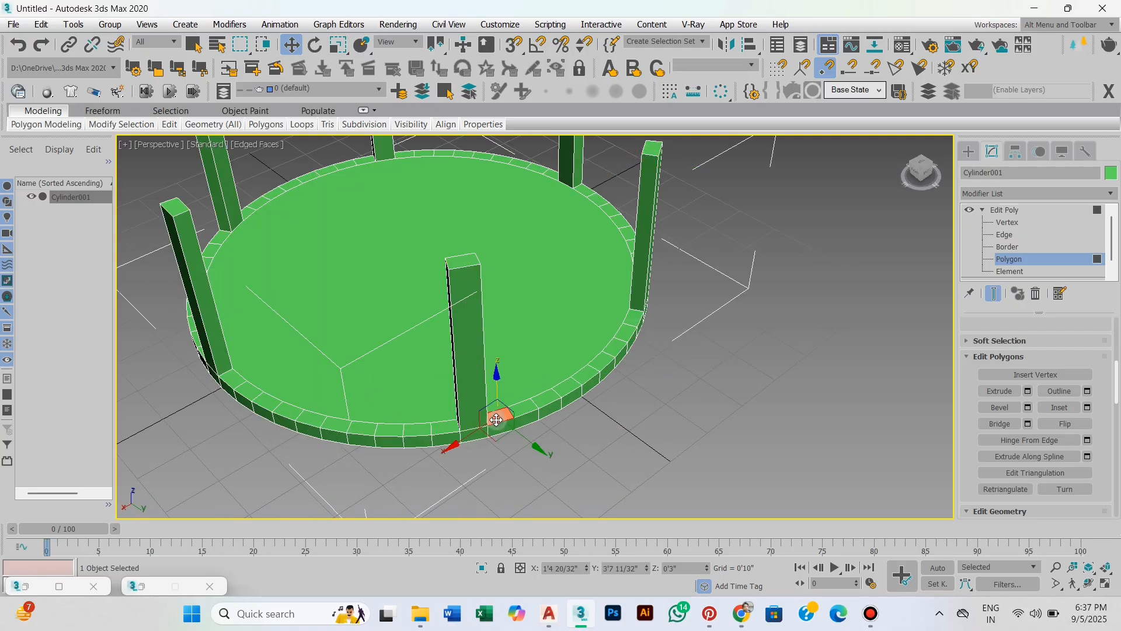
pyautogui.keyDown('shift'); pyautogui.click(527, 411); pyautogui.keyUp('shift')
pyautogui.scroll(-5, 527, 410)
pyautogui.scroll(-2, 603, 400)
pyautogui.moveTo(603, 400); pyautogui.dragTo(698, 271, button='middle')
# Step: Remove the top faces of all six posts from the selection, leaving only the rim polygons
pyautogui.keyDown('alt'); pyautogui.moveTo(297, 349); pyautogui.dragTo(239, 345); pyautogui.keyUp('alt')
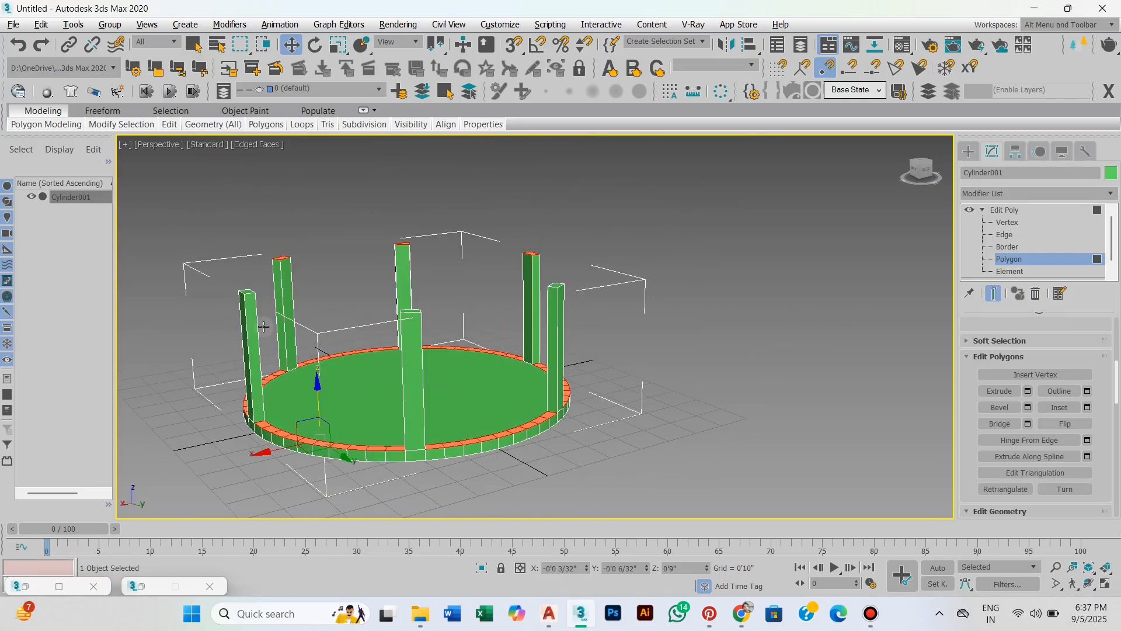
pyautogui.keyDown('alt'); pyautogui.moveTo(461, 353); pyautogui.dragTo(463, 343, button='middle'); pyautogui.keyUp('alt')
pyautogui.keyDown('alt'); pyautogui.moveTo(745, 220); pyautogui.dragTo(205, 302); pyautogui.keyUp('alt')
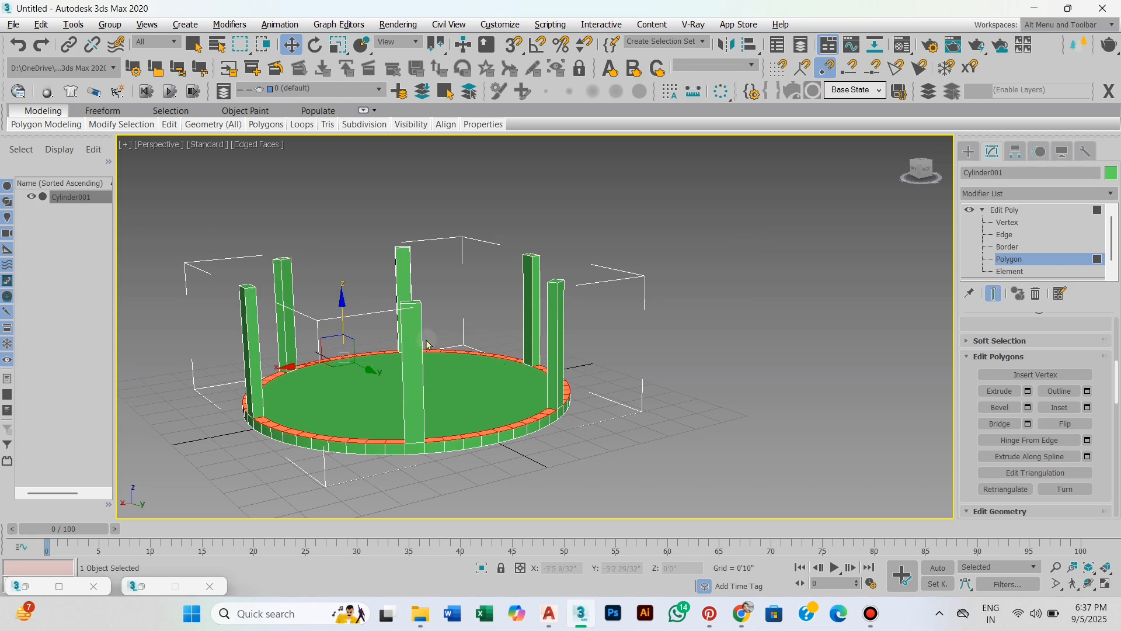
pyautogui.keyDown('alt'); pyautogui.moveTo(426, 346); pyautogui.dragTo(564, 409, button='middle'); pyautogui.keyUp('alt')
# Step: Extrude the selected rim polygons between the posts with a height of 0'3"
pyautogui.click(1028, 391)
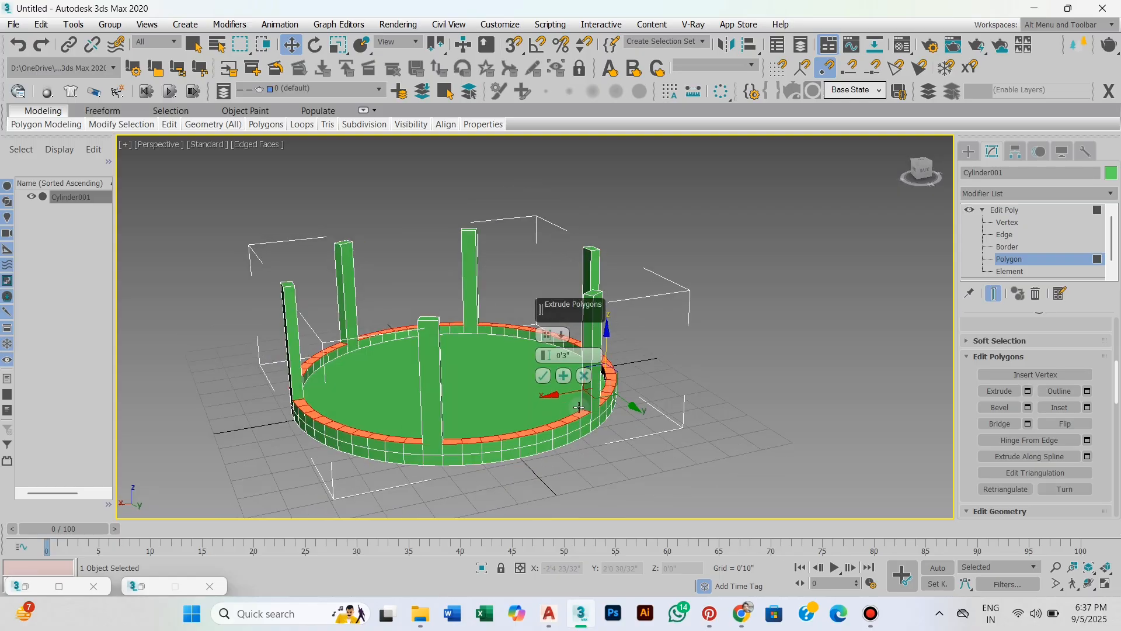
pyautogui.click(543, 375)
pyautogui.keyDown('alt'); pyautogui.moveTo(631, 402); pyautogui.dragTo(705, 396, button='middle'); pyautogui.keyUp('alt')
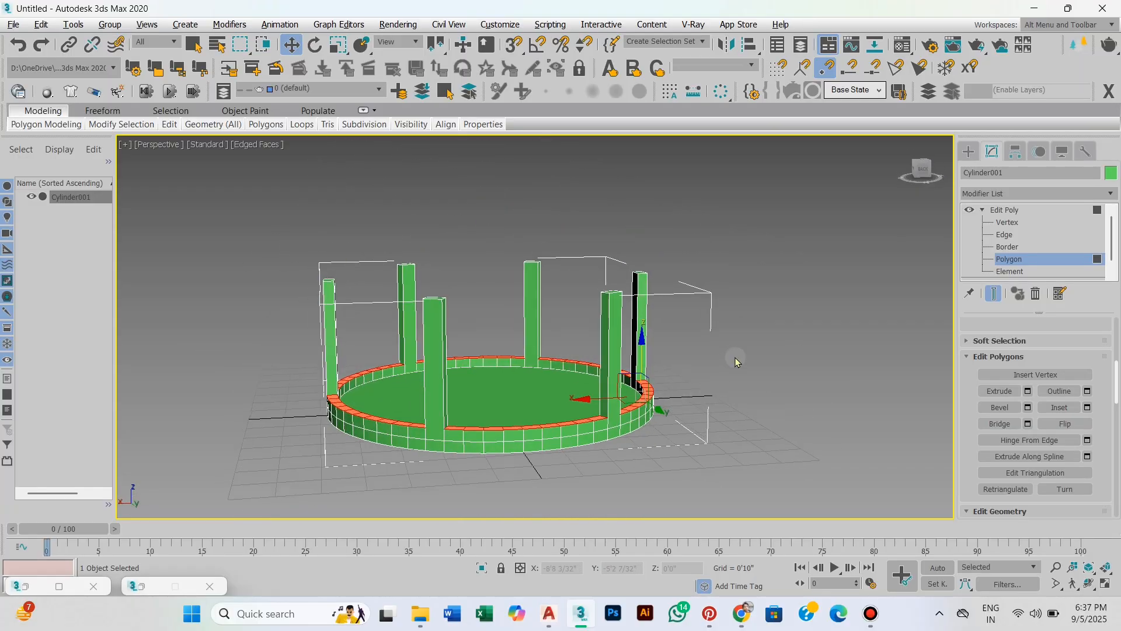
pyautogui.keyDown('alt'); pyautogui.moveTo(735, 357); pyautogui.dragTo(736, 364, button='middle'); pyautogui.keyUp('alt')
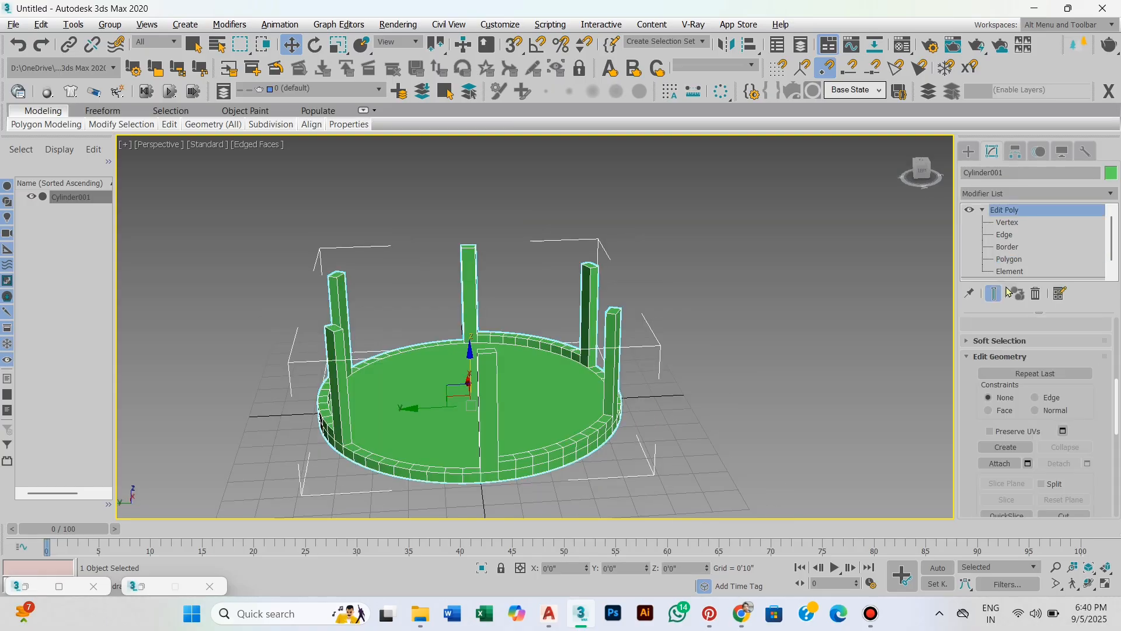
# Step: Return to Polygon level of the Edit Poly and select the base disc's polygons in the Front view
pyautogui.click(1010, 259)
pyautogui.keyDown('alt'); pyautogui.moveTo(833, 333); pyautogui.dragTo(827, 315, button='middle'); pyautogui.keyUp('alt')
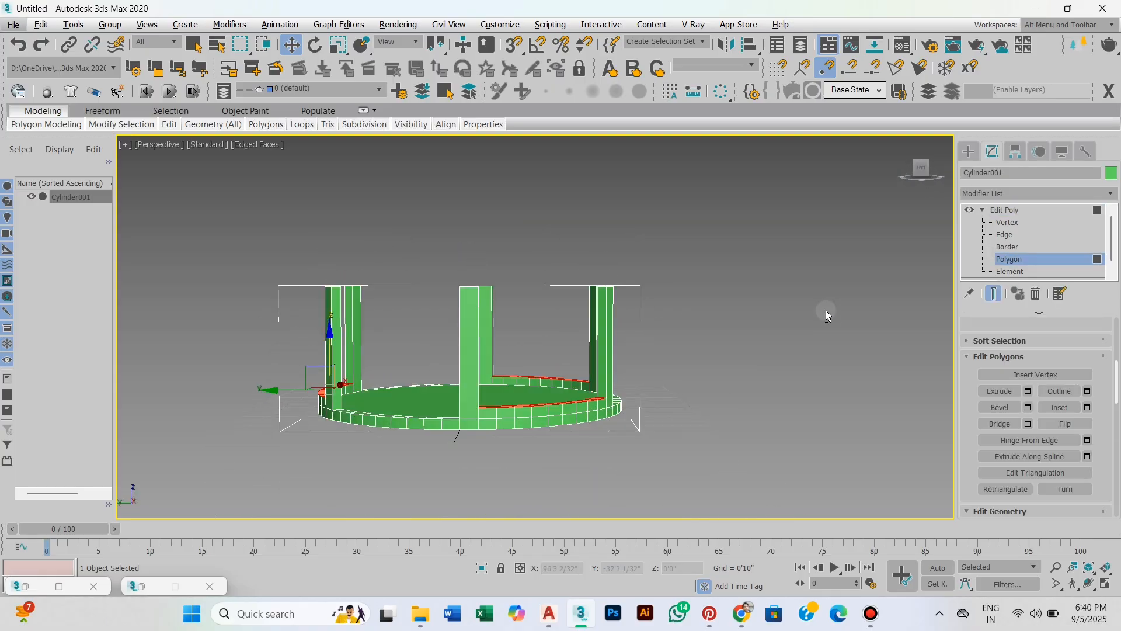
pyautogui.scroll(-4, 814, 244)
pyautogui.hotkey('alt', 'w')
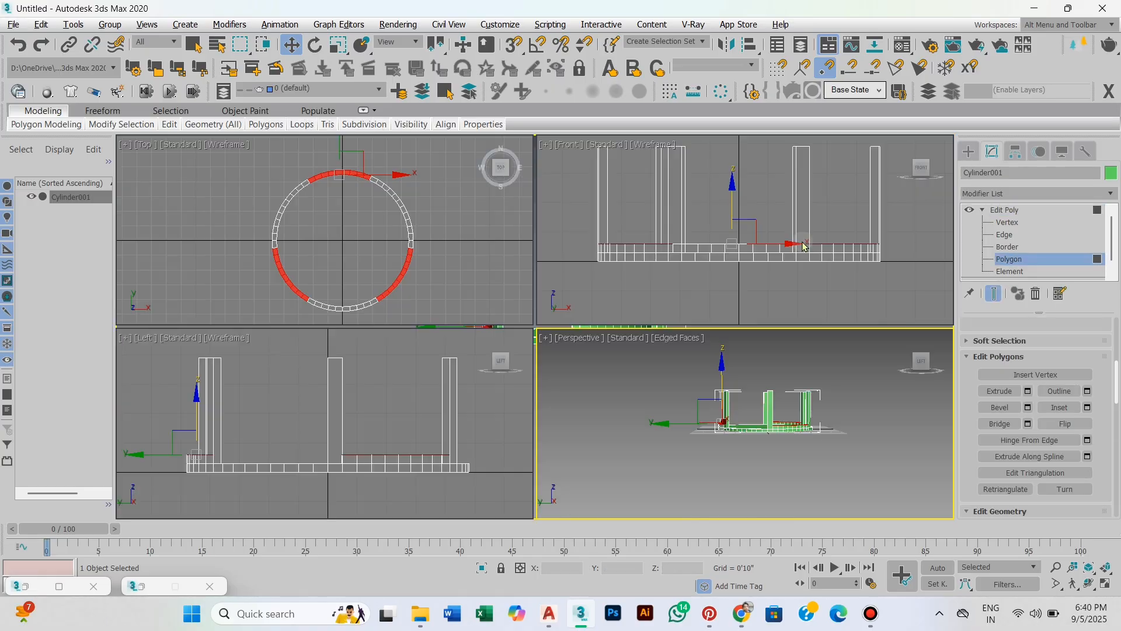
pyautogui.moveTo(851, 272); pyautogui.dragTo(588, 256)
pyautogui.moveTo(685, 237); pyautogui.dragTo(653, 256, button='middle')
pyautogui.moveTo(766, 255); pyautogui.dragTo(775, 267, button='middle')
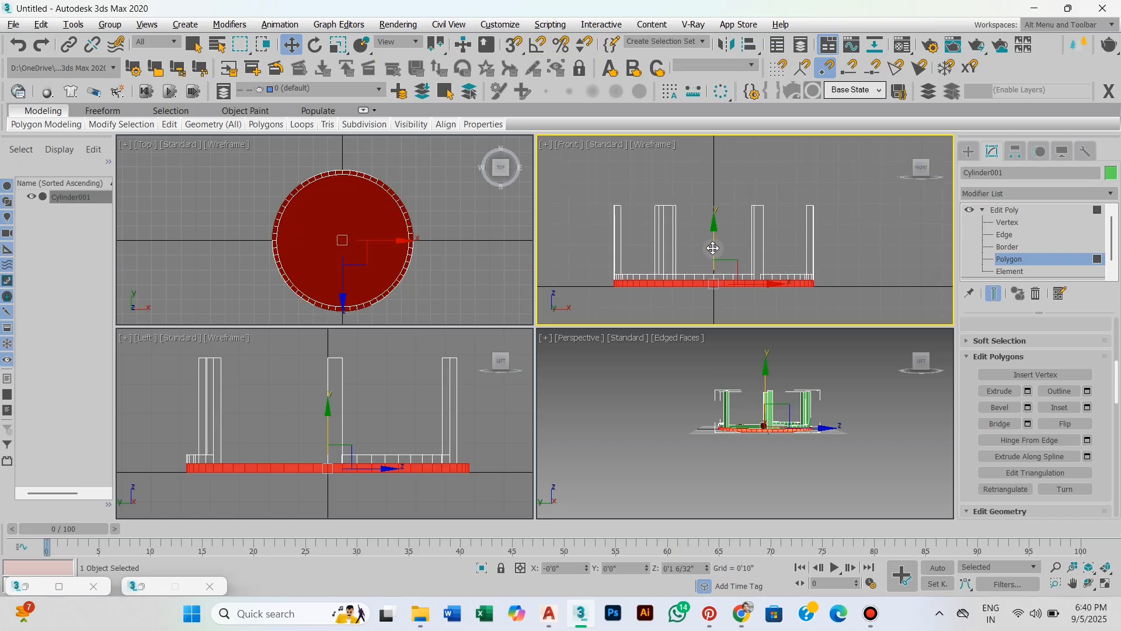
pyautogui.moveTo(715, 252); pyautogui.dragTo(667, 279, button='middle')
# Step: Select all polygons of the model and remove the six posts from the selection, keeping only the base disc and its rim
pyautogui.hotkey('ctrl', 'a')
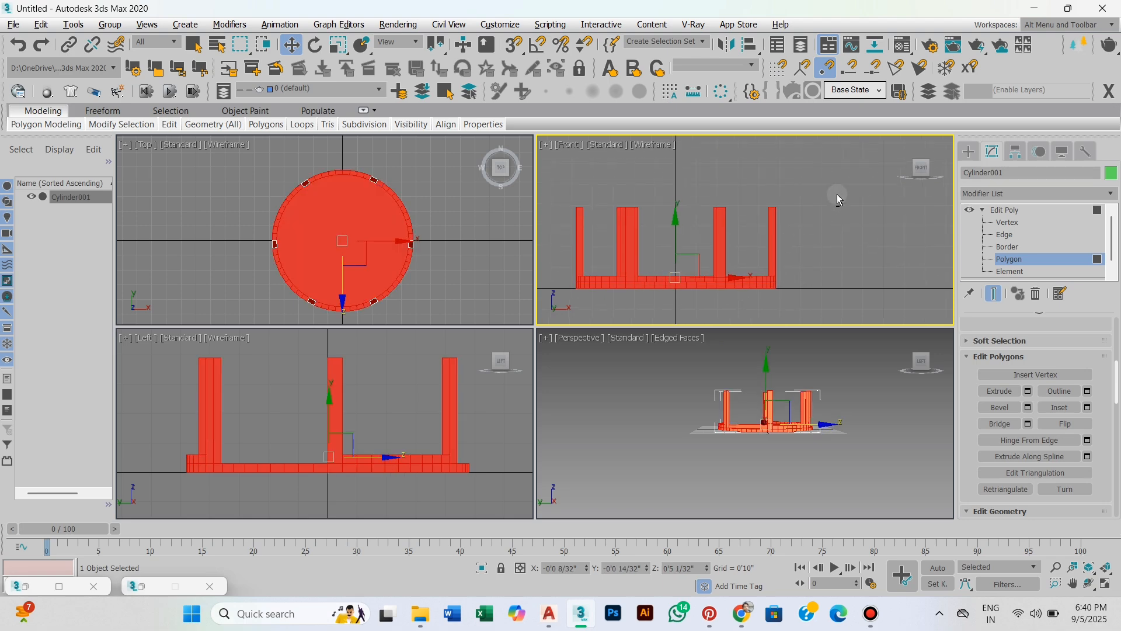
pyautogui.keyDown('alt'); pyautogui.moveTo(580, 245); pyautogui.dragTo(579, 243); pyautogui.keyUp('alt')
pyautogui.moveTo(671, 268); pyautogui.dragTo(690, 264, button='middle')
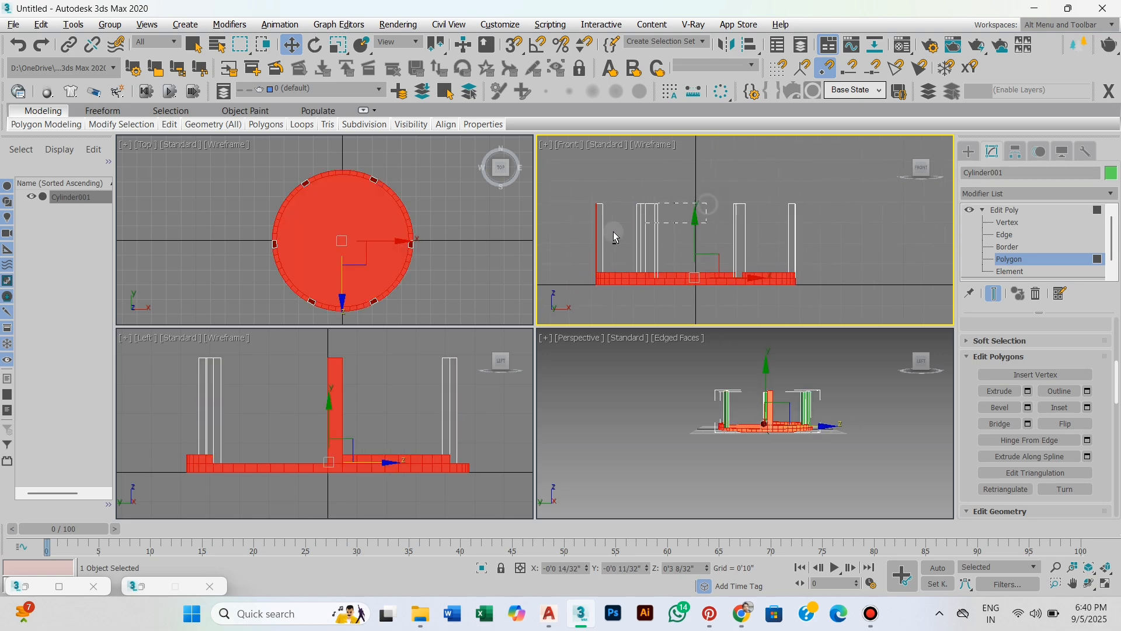
pyautogui.keyDown('alt'); pyautogui.moveTo(613, 232); pyautogui.dragTo(573, 234); pyautogui.keyUp('alt')
pyautogui.moveTo(649, 245); pyautogui.dragTo(675, 243, button='middle')
pyautogui.scroll(2, 700, 241)
pyautogui.moveTo(736, 273); pyautogui.dragTo(706, 279, button='middle')
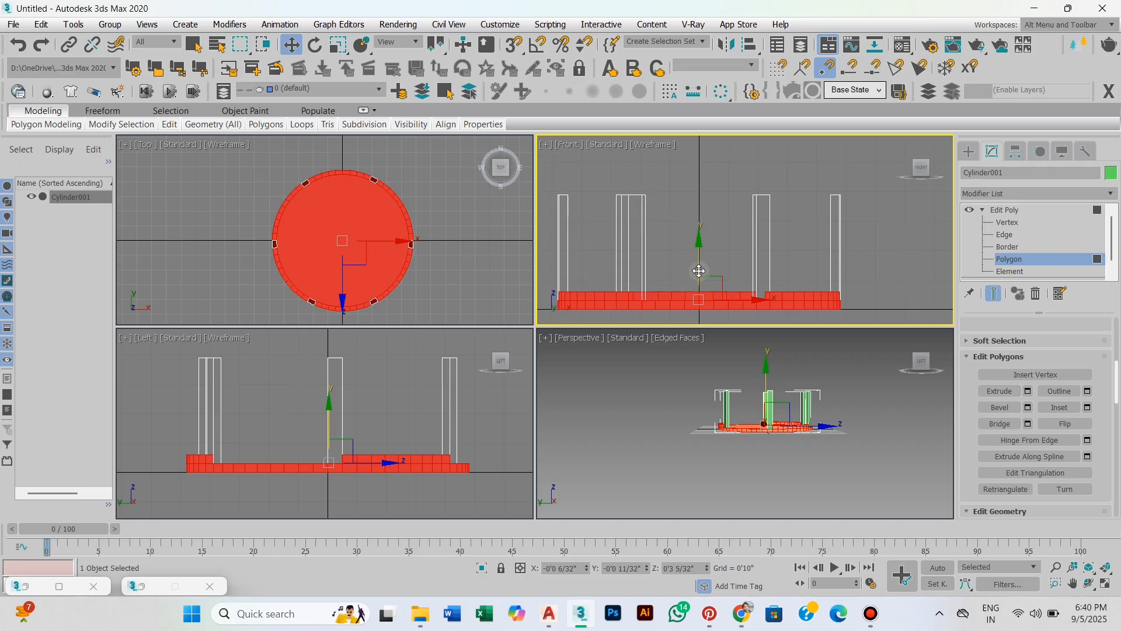
# Step: Clone the selected base disc polygons straight up to the tops of the posts as the separate object Object001
pyautogui.keyDown('shift'); pyautogui.moveTo(699, 271); pyautogui.dragTo(700, 176); pyautogui.keyUp('shift')
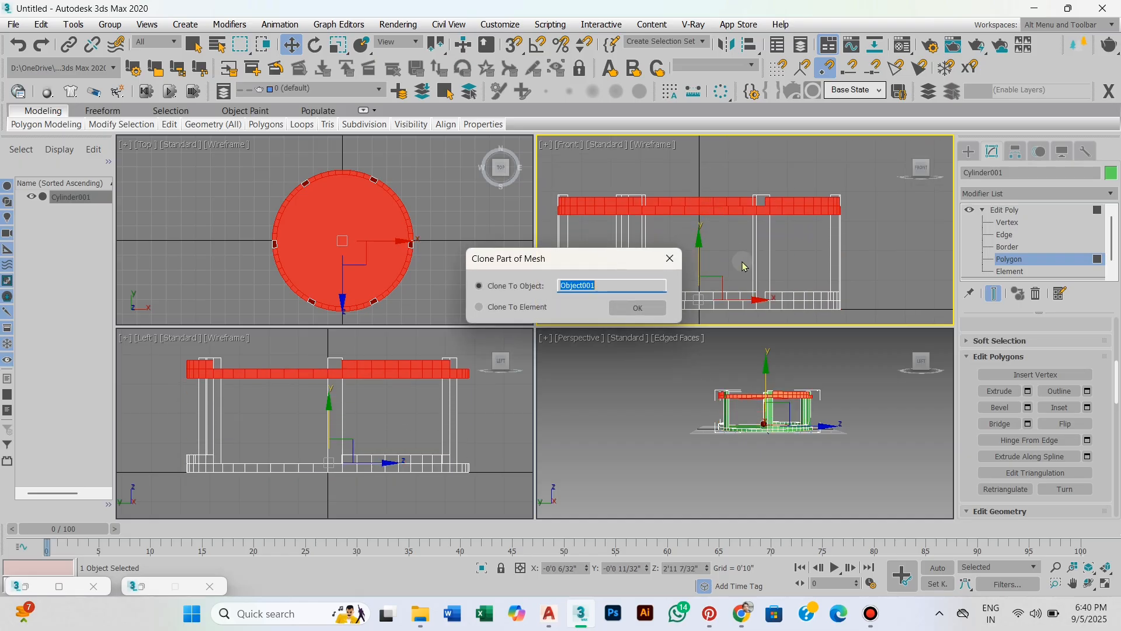
pyautogui.click(637, 307)
pyautogui.moveTo(793, 275); pyautogui.dragTo(787, 257, button='middle')
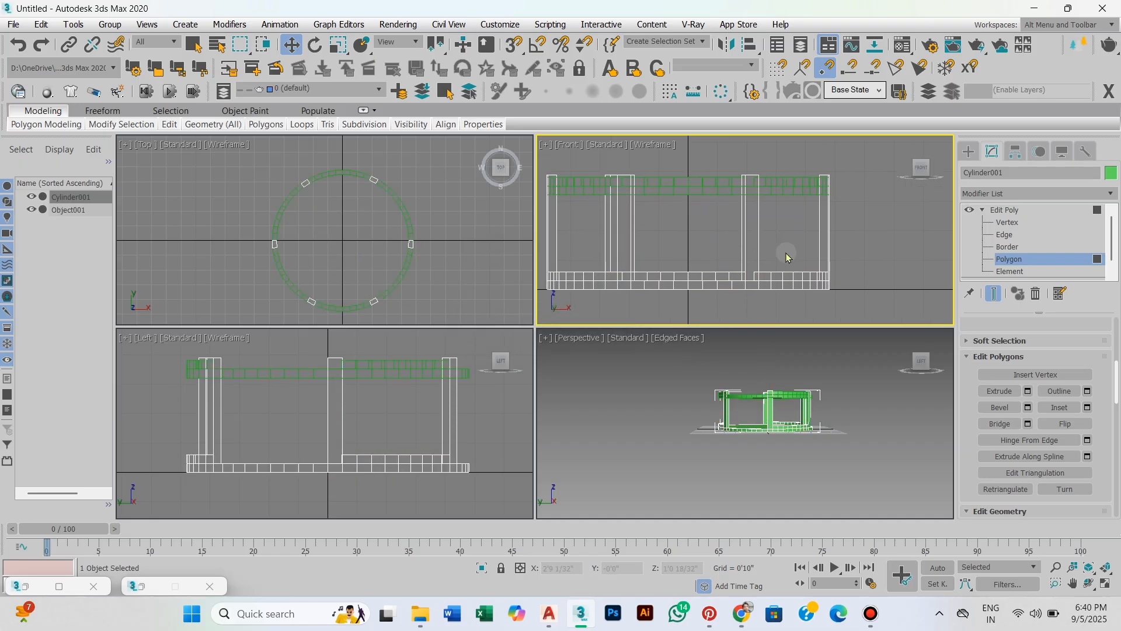
# Step: Leave sub-object editing of the base and set the rotated Orthographic viewport back to the Front view
pyautogui.click(1009, 272)
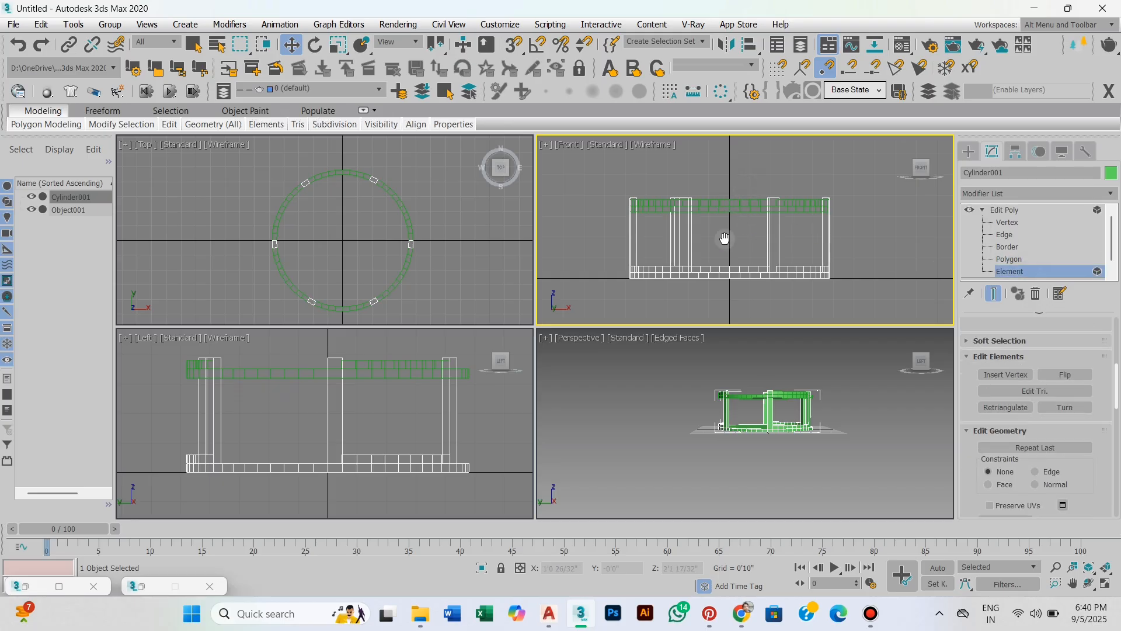
pyautogui.moveTo(725, 238); pyautogui.dragTo(691, 250, button='middle')
pyautogui.click(948, 145)
pyautogui.click(967, 151)
pyautogui.scroll(-2, 811, 231)
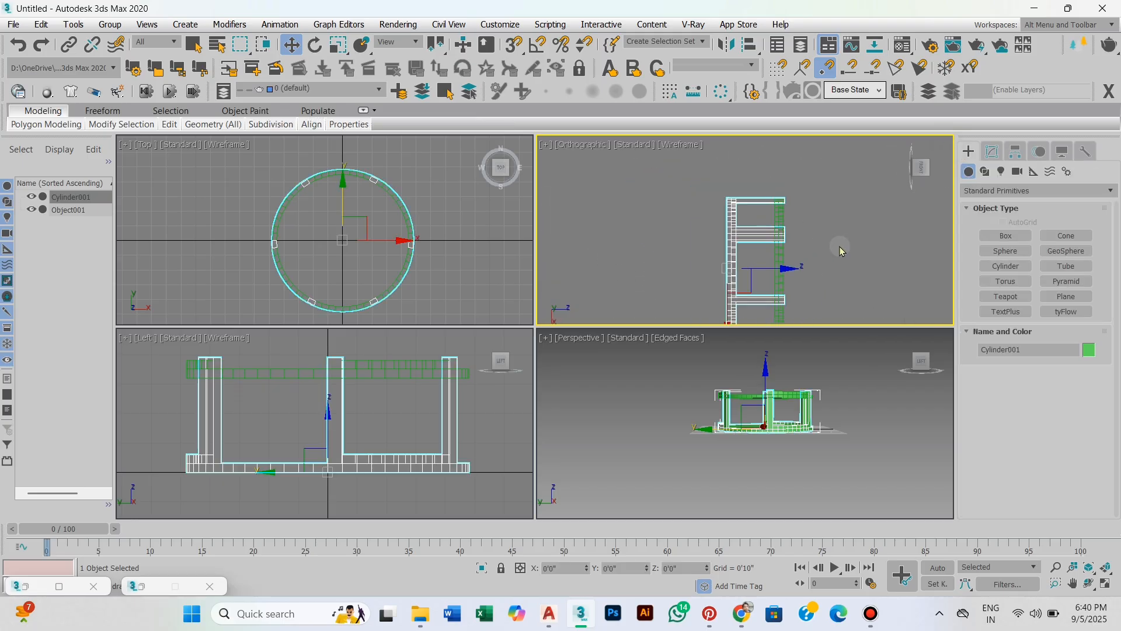
pyautogui.scroll(-1, 840, 246)
pyautogui.click(582, 144)
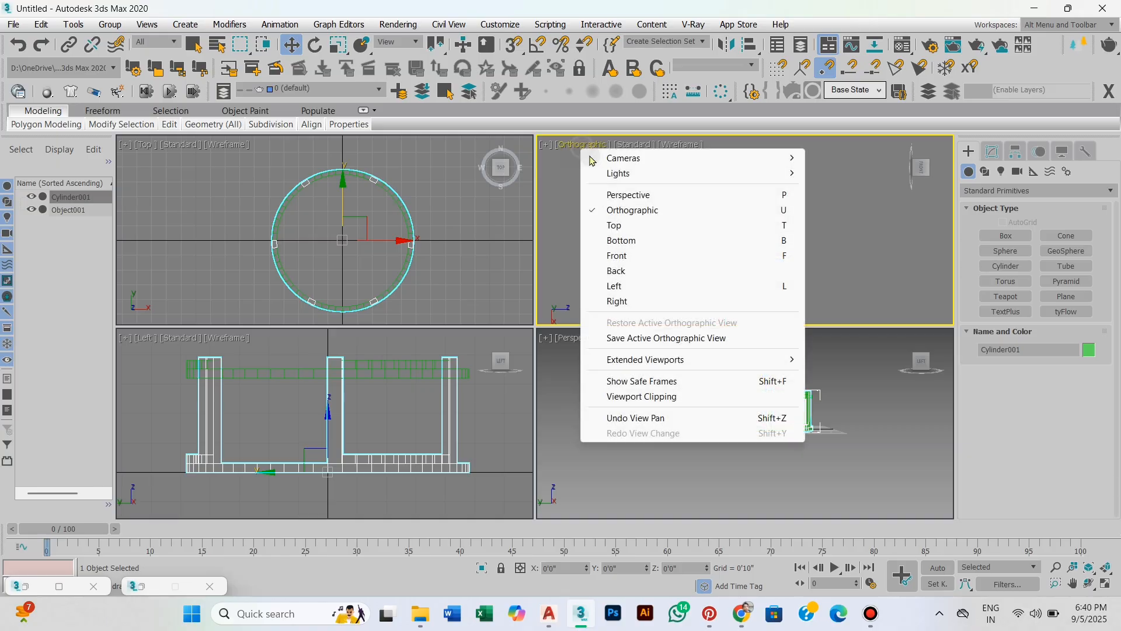
pyautogui.click(616, 256)
pyautogui.scroll(-3, 758, 245)
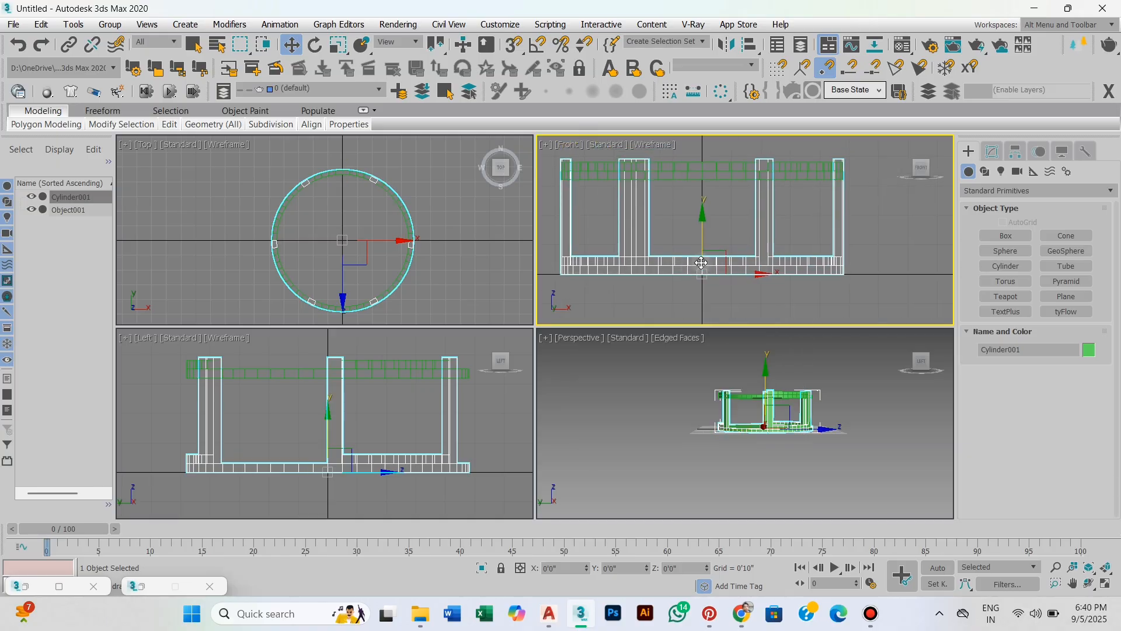
# Step: Select the cloned disc object and orbit the maximized Perspective view to check how it meets the posts
pyautogui.click(992, 153)
pyautogui.click(874, 220)
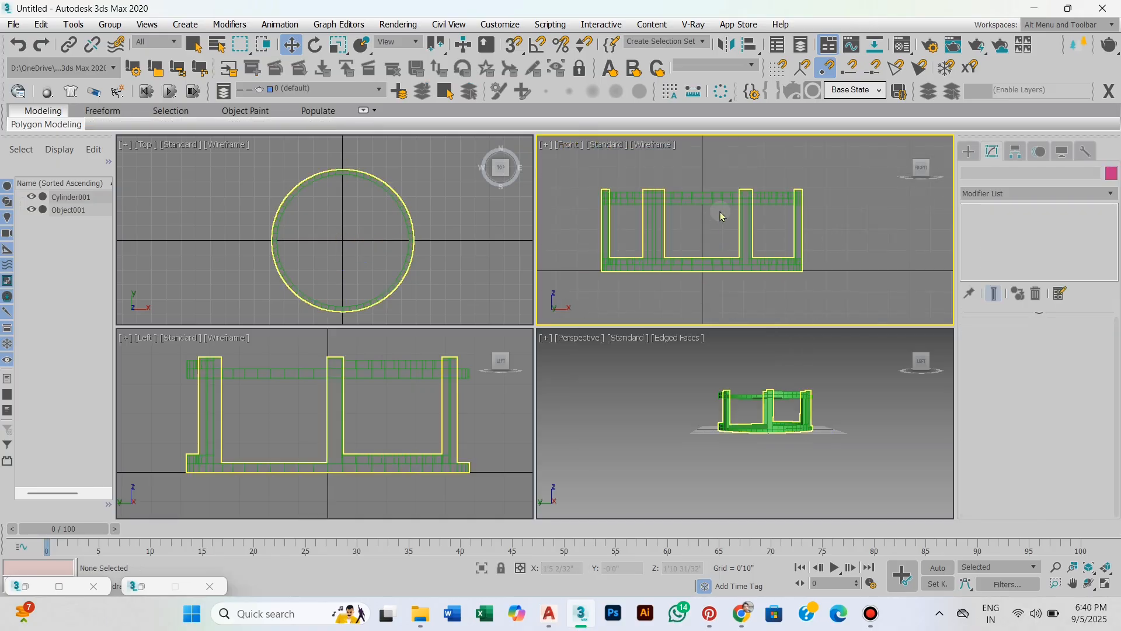
pyautogui.click(725, 207)
pyautogui.rightClick(825, 388)
pyautogui.hotkey('alt', 'w')
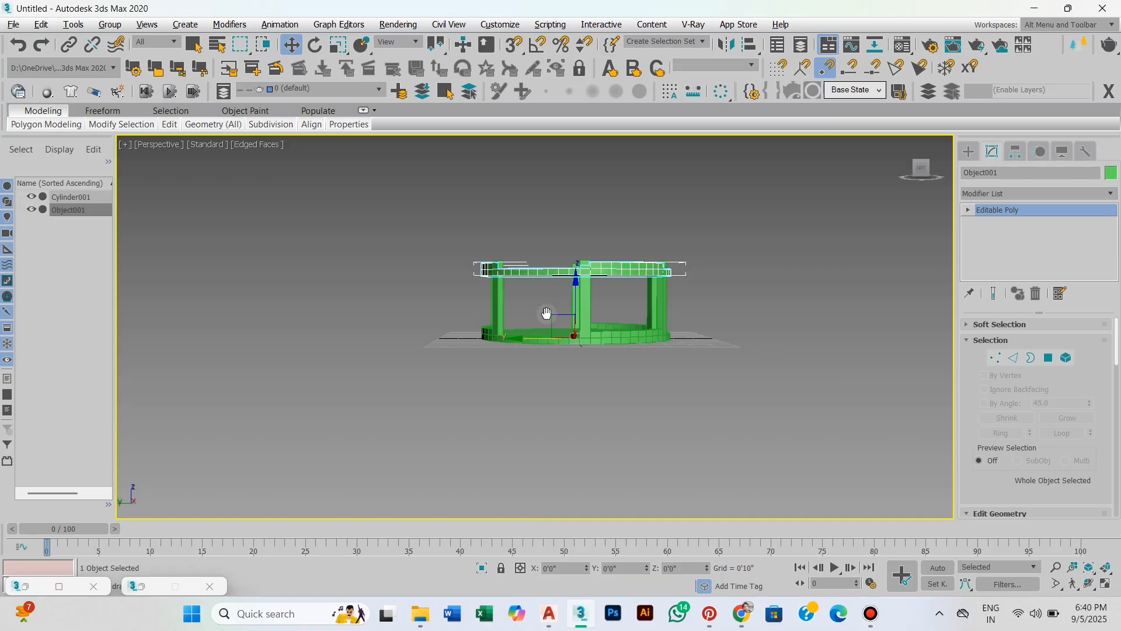
pyautogui.keyDown('alt'); pyautogui.moveTo(546, 313); pyautogui.dragTo(753, 303, button='middle'); pyautogui.keyUp('alt')
pyautogui.hotkey('alt', 'w')
# Step: Raise the cloned disc in the Front view by about 0'0 20/32" to align it with the post tops, and inspect it from below
pyautogui.moveTo(823, 215); pyautogui.dragTo(700, 213, button='middle')
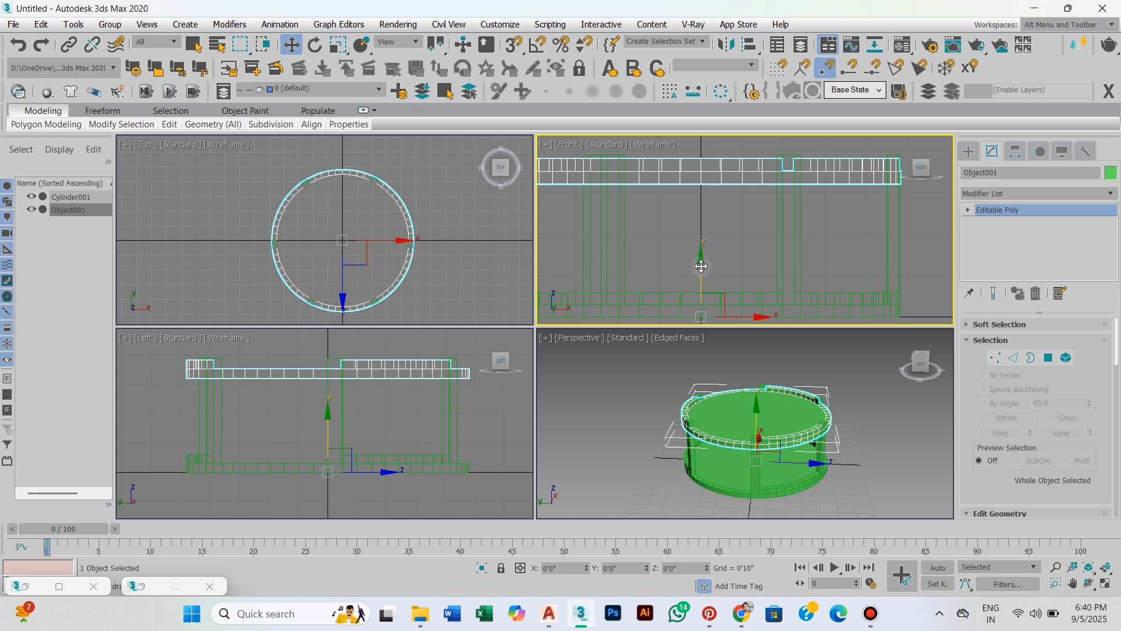
pyautogui.moveTo(701, 265); pyautogui.dragTo(701, 263)
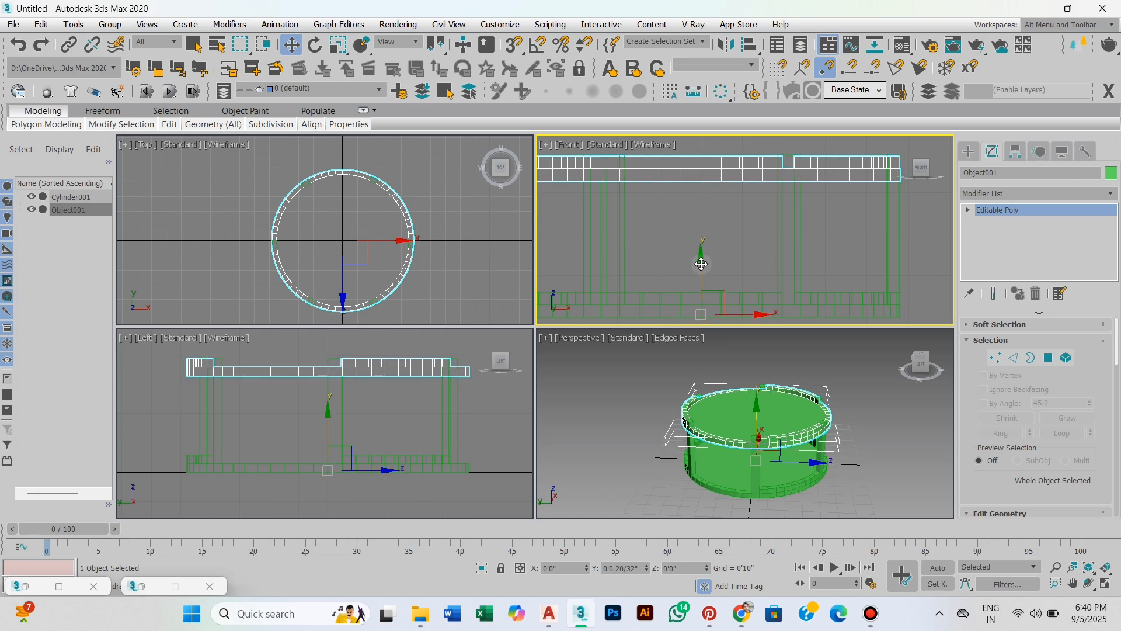
pyautogui.middleClick(760, 369)
pyautogui.hotkey('alt', 'w')
pyautogui.keyDown('alt'); pyautogui.moveTo(578, 335); pyautogui.dragTo(565, 353, button='middle'); pyautogui.keyUp('alt')
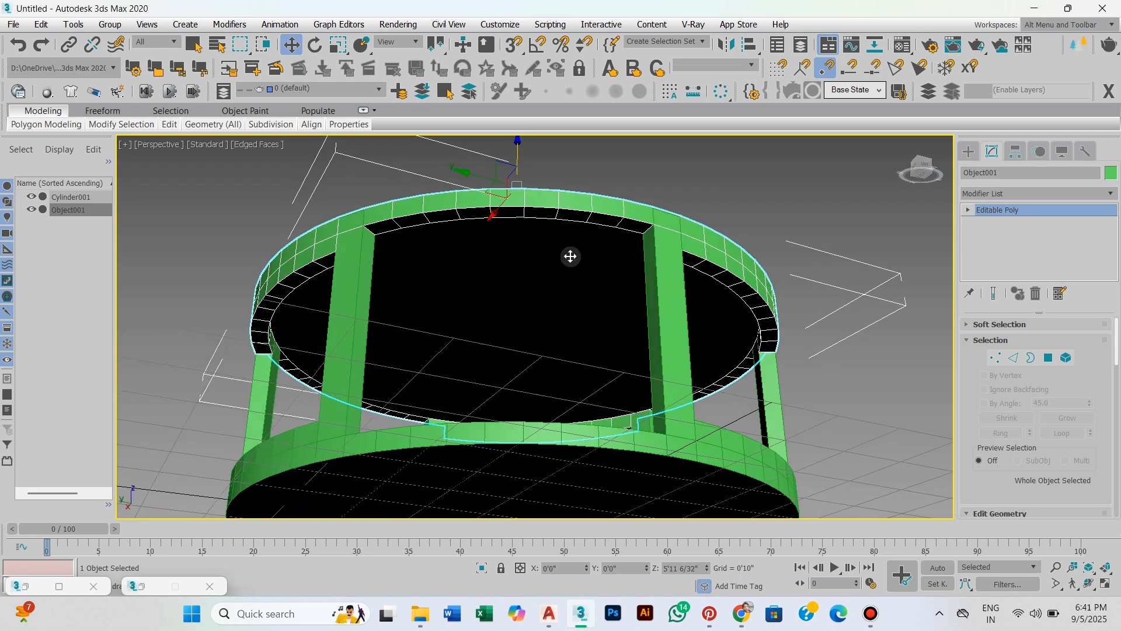
pyautogui.keyDown('alt'); pyautogui.moveTo(570, 256); pyautogui.dragTo(553, 277, button='middle'); pyautogui.keyUp('alt')
pyautogui.scroll(-3, 553, 277)
pyautogui.moveTo(600, 358)
pyautogui.mouseDown(button='middle')
pyautogui.moveTo(577, 348)
pyautogui.moveTo(727, 357)
pyautogui.moveTo(736, 373)
pyautogui.moveTo(754, 343)
pyautogui.mouseUp(button='middle')
# Step: Attach the cloned top disc to the base-and-posts object so both form a single Edit Poly object
pyautogui.click(714, 360)
pyautogui.press('F4')
pyautogui.click(603, 340)
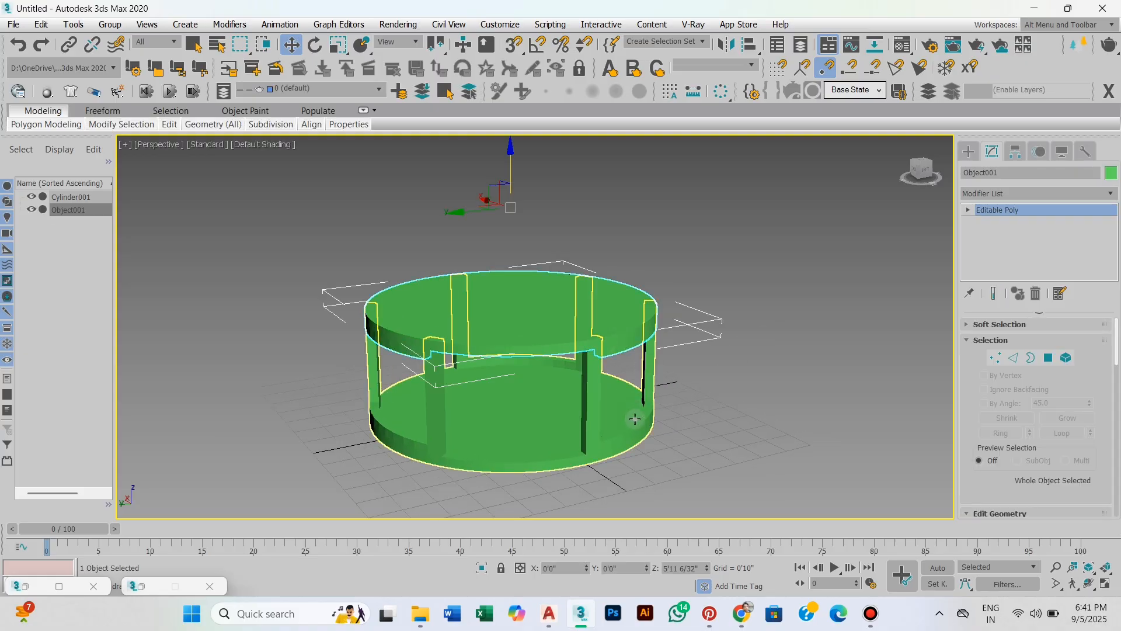
pyautogui.keyDown('alt'); pyautogui.moveTo(675, 414); pyautogui.dragTo(660, 424, button='middle'); pyautogui.keyUp('alt')
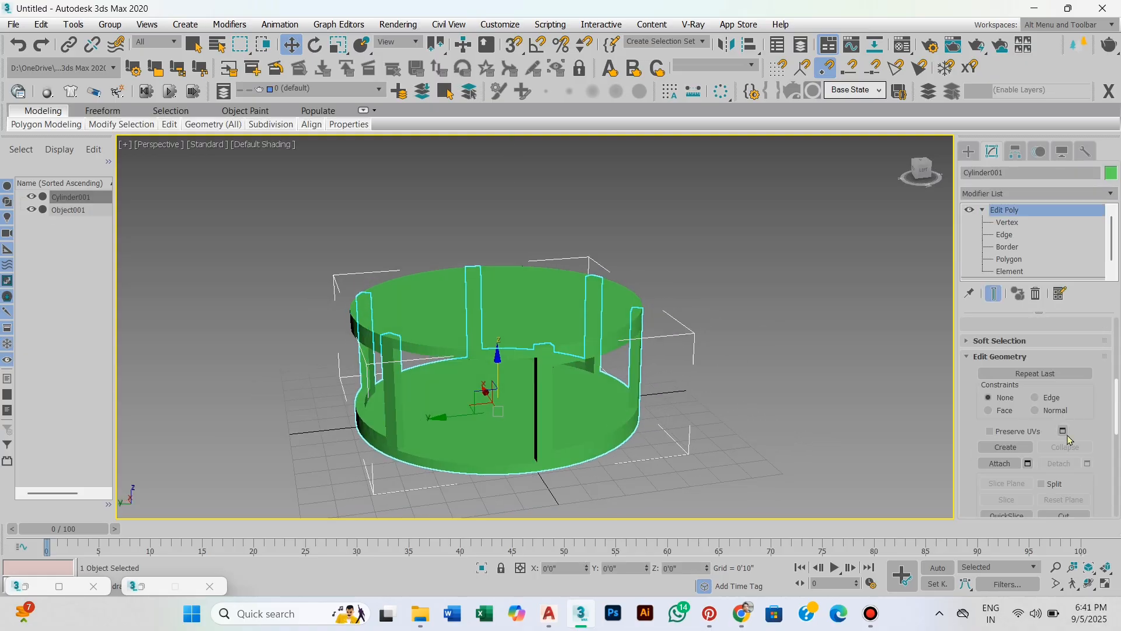
pyautogui.click(1000, 463)
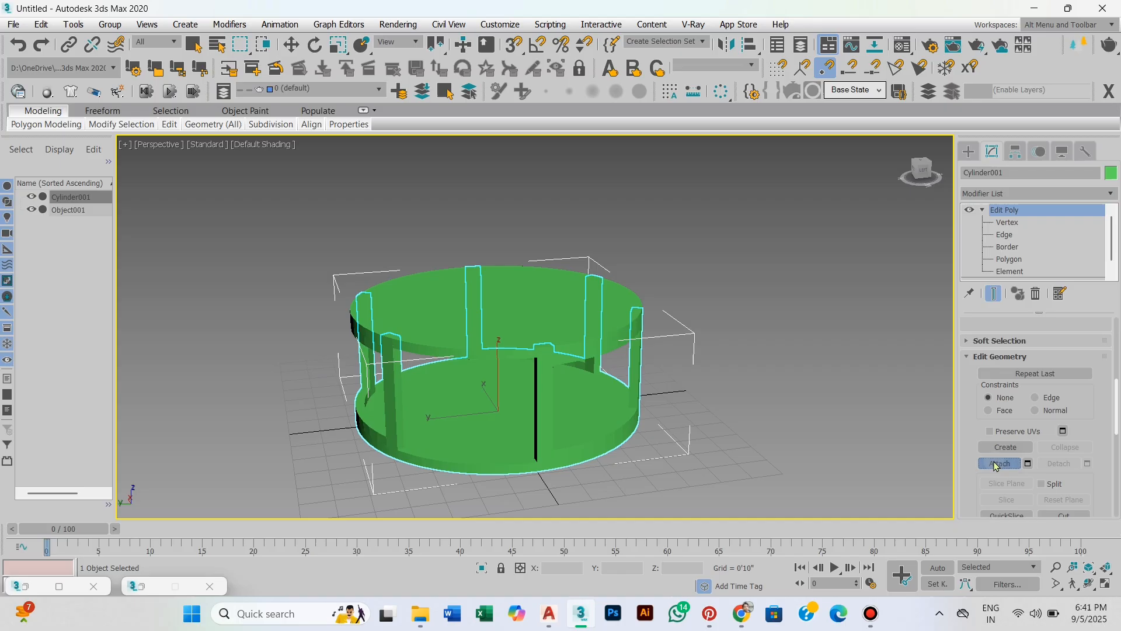
pyautogui.click(603, 340)
pyautogui.moveTo(765, 369)
pyautogui.keyDown('alt'); pyautogui.mouseDown(button='middle')
pyautogui.moveTo(760, 357)
pyautogui.moveTo(729, 381)
pyautogui.moveTo(777, 313)
pyautogui.moveTo(783, 338)
pyautogui.mouseUp(button='middle'); pyautogui.keyUp('alt')
pyautogui.press('F4')
pyautogui.click(968, 151)
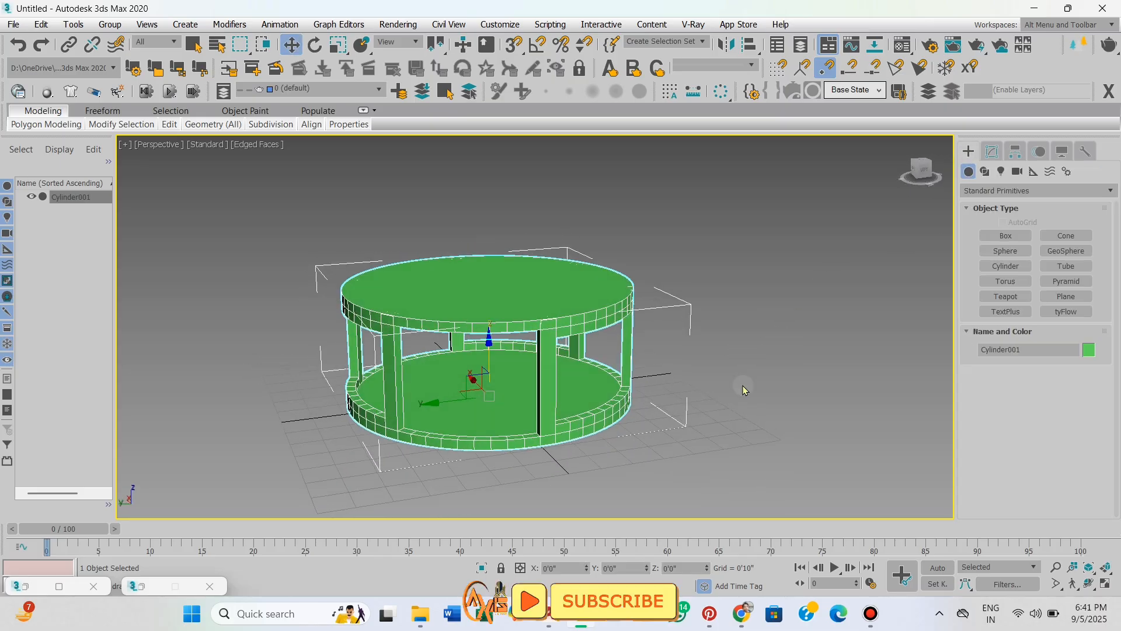
pyautogui.click(985, 171)
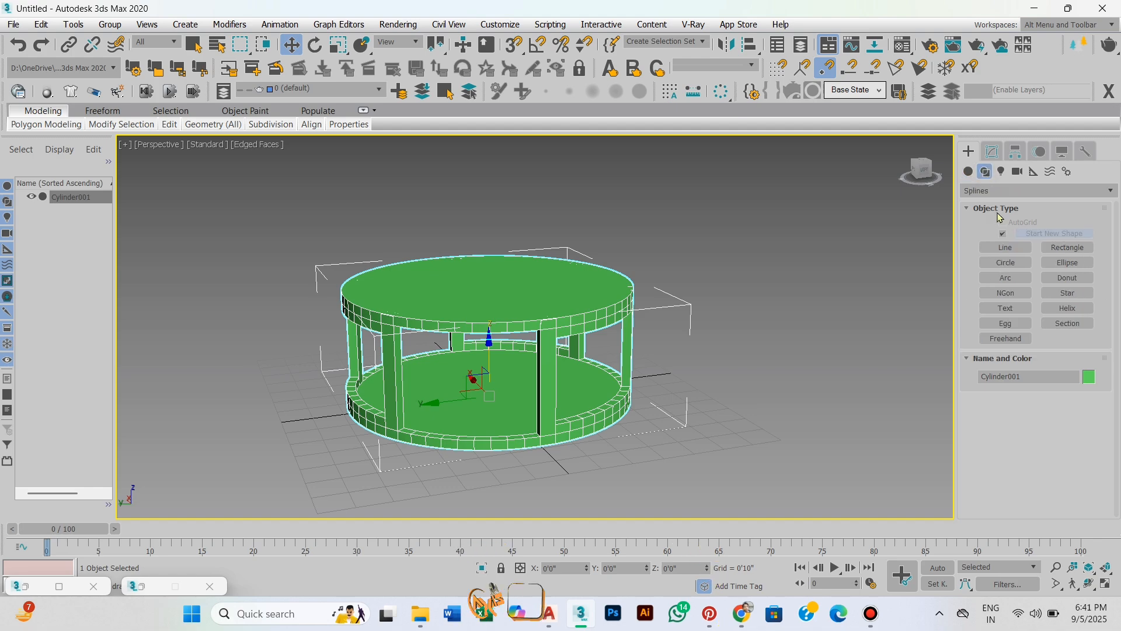
pyautogui.click(1007, 278)
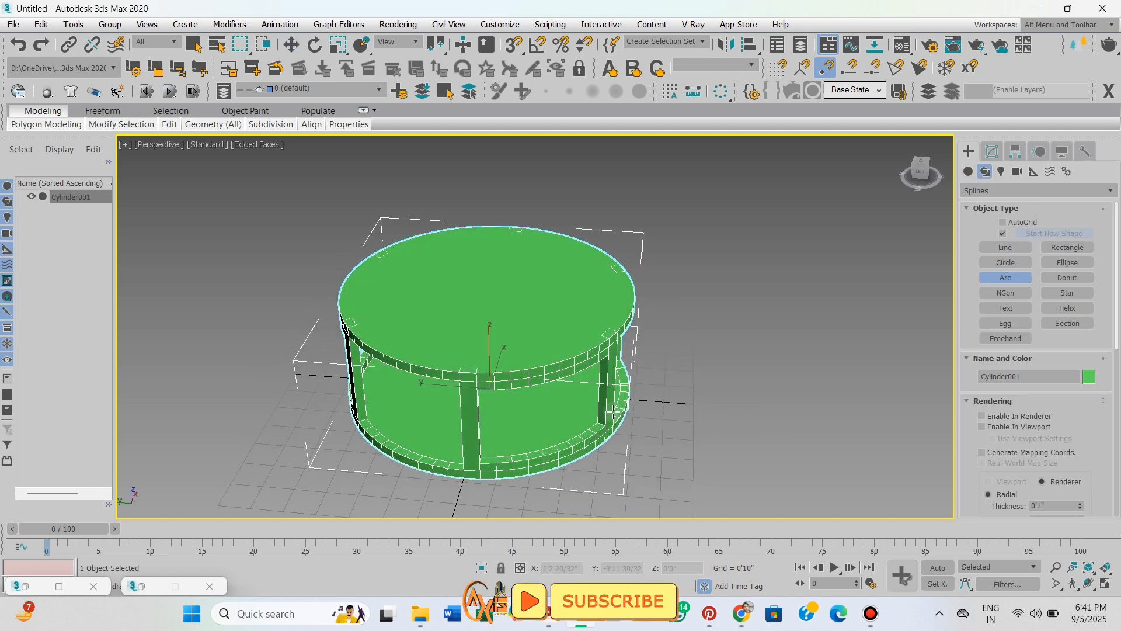
pyautogui.scroll(6, 533, 428)
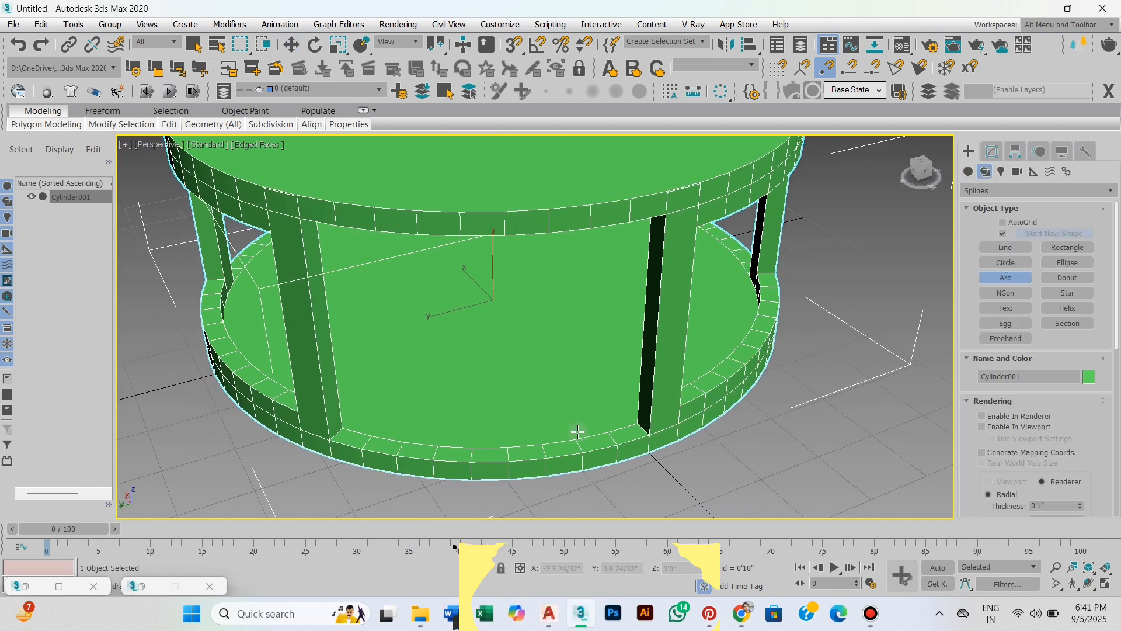
pyautogui.scroll(-2, 588, 431)
pyautogui.scroll(-2, 587, 431)
pyautogui.moveTo(588, 431); pyautogui.dragTo(562, 439, button='middle')
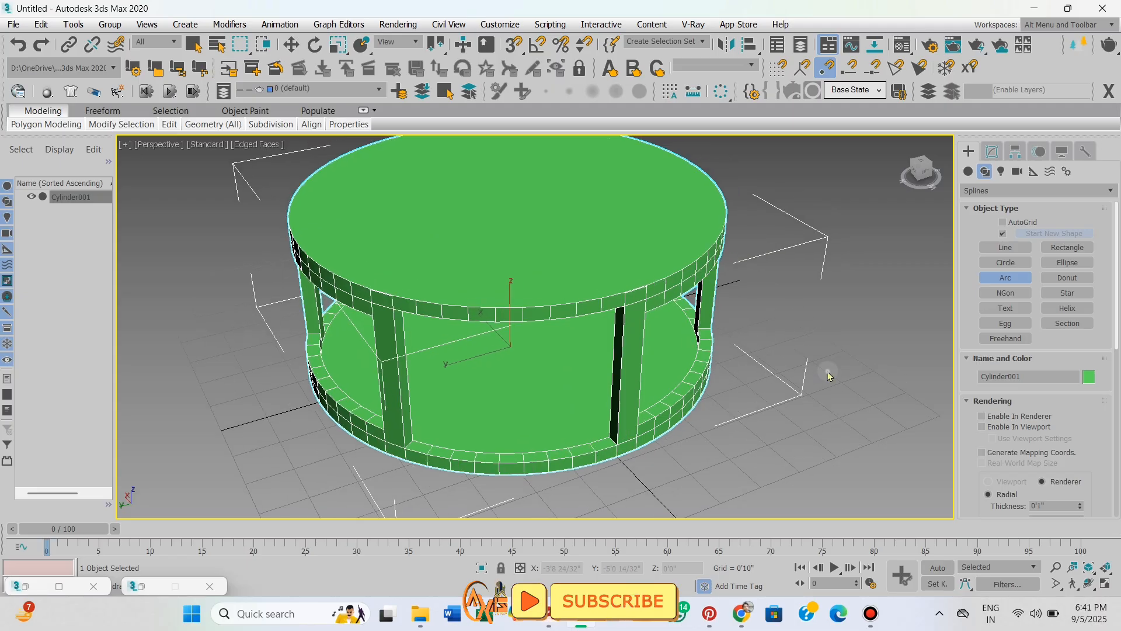
pyautogui.rightClick(828, 372)
pyautogui.moveTo(828, 371); pyautogui.dragTo(793, 388, button='middle')
# Step: Enter the Edge level of the Edit Poly and select an edge on the top disc's upper rim
pyautogui.click(987, 156)
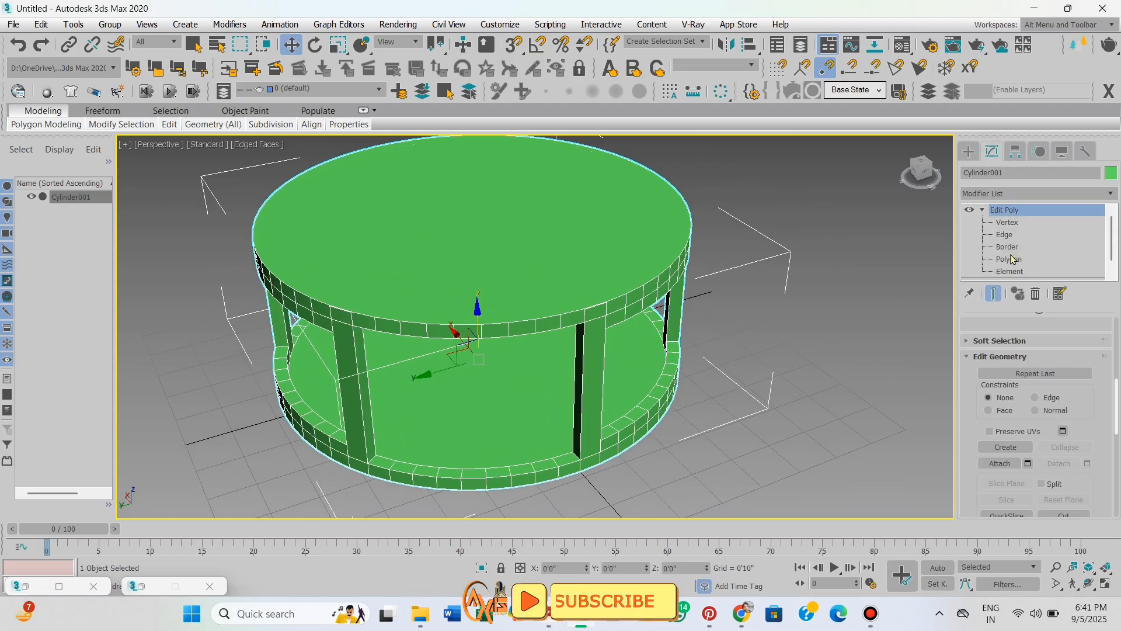
pyautogui.click(1004, 234)
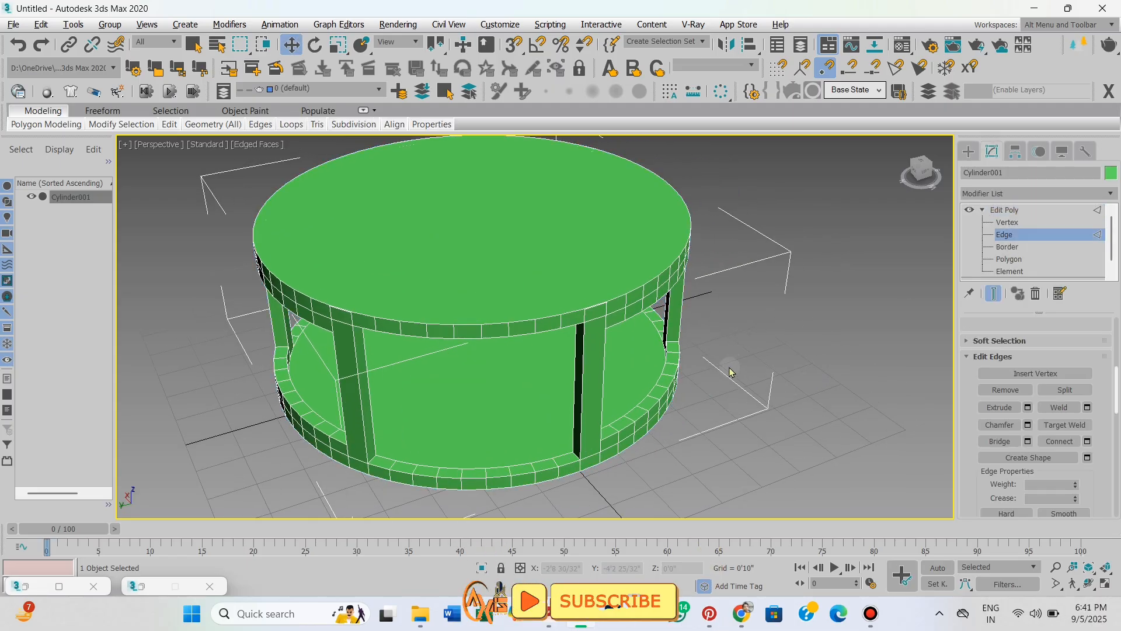
pyautogui.scroll(-1, 730, 368)
pyautogui.scroll(-2, 730, 367)
pyautogui.scroll(5, 622, 359)
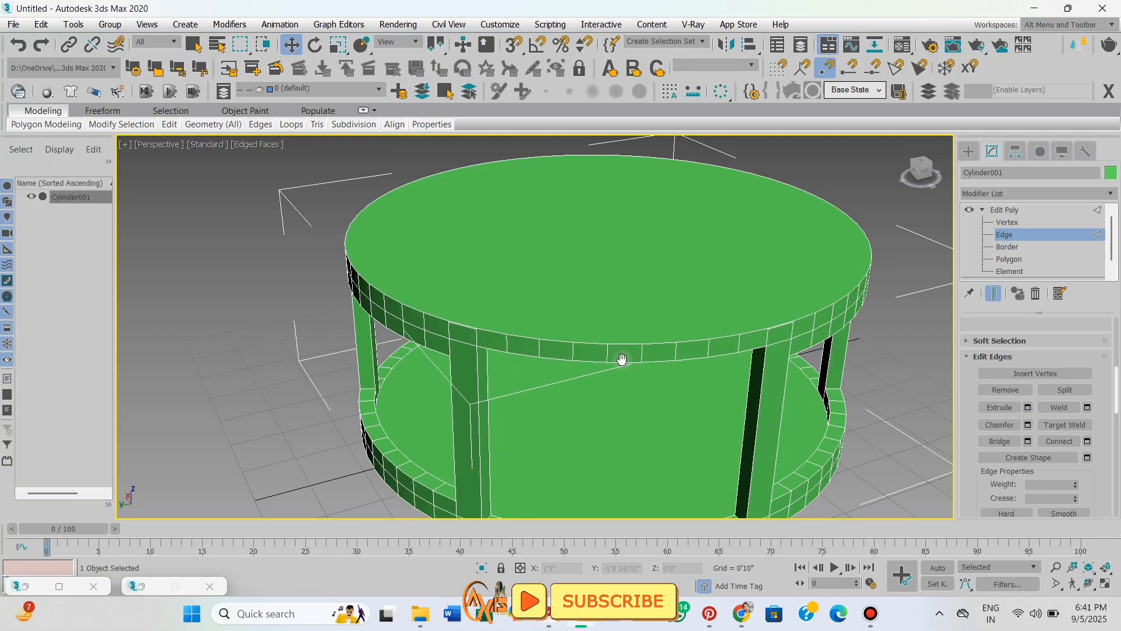
pyautogui.moveTo(622, 359); pyautogui.dragTo(612, 360, button='middle')
pyautogui.click(600, 346)
pyautogui.moveTo(721, 378); pyautogui.dragTo(662, 381, button='middle')
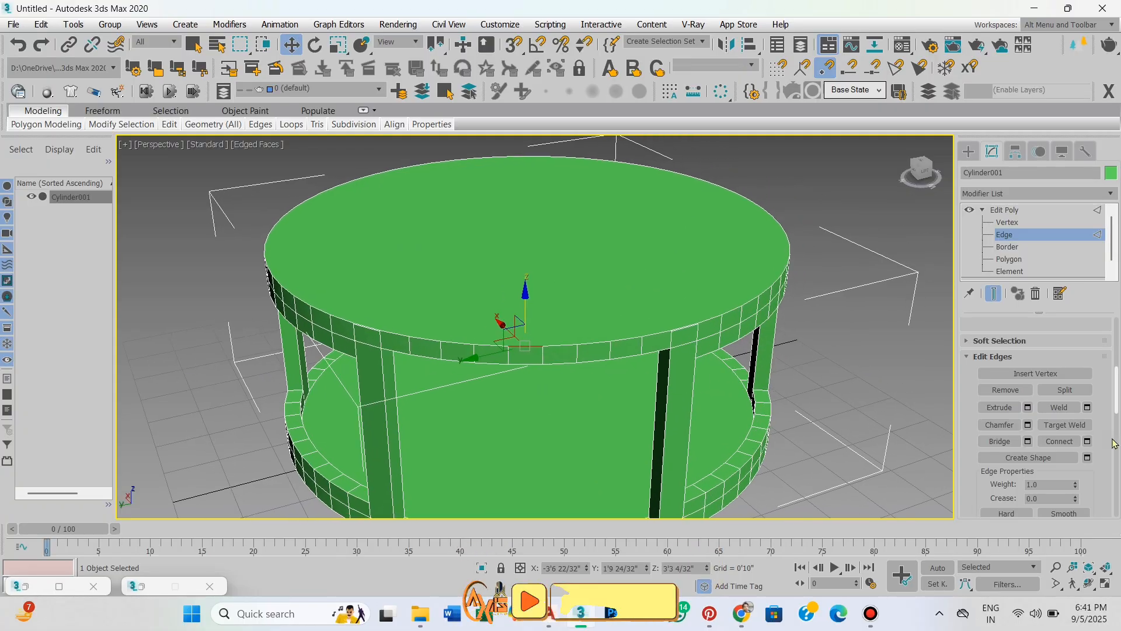
pyautogui.scroll(3, 1091, 478)
pyautogui.scroll(-2, 795, 267)
# Step: Select the edges along the top disc's upper surface in the Front view, excluding all edges lower down the posts
pyautogui.hotkey('alt', 'w')
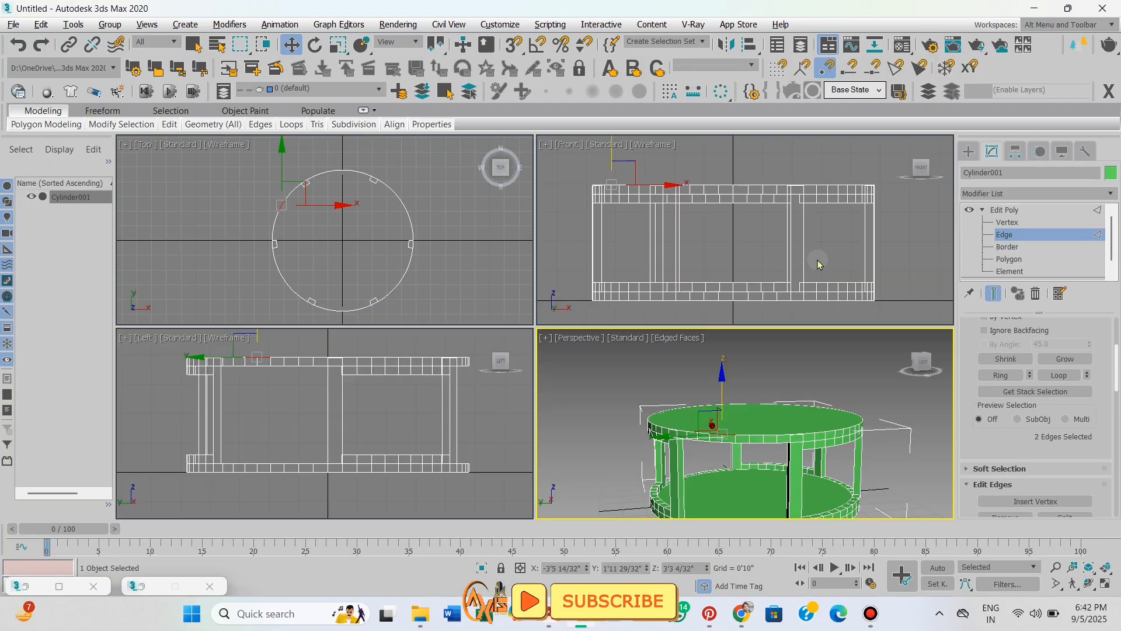
pyautogui.scroll(-1, 857, 220)
pyautogui.moveTo(857, 220); pyautogui.dragTo(875, 220, button='middle')
pyautogui.moveTo(887, 176); pyautogui.dragTo(561, 194)
pyautogui.scroll(-2, 621, 220)
pyautogui.moveTo(622, 220); pyautogui.dragTo(610, 217, button='middle')
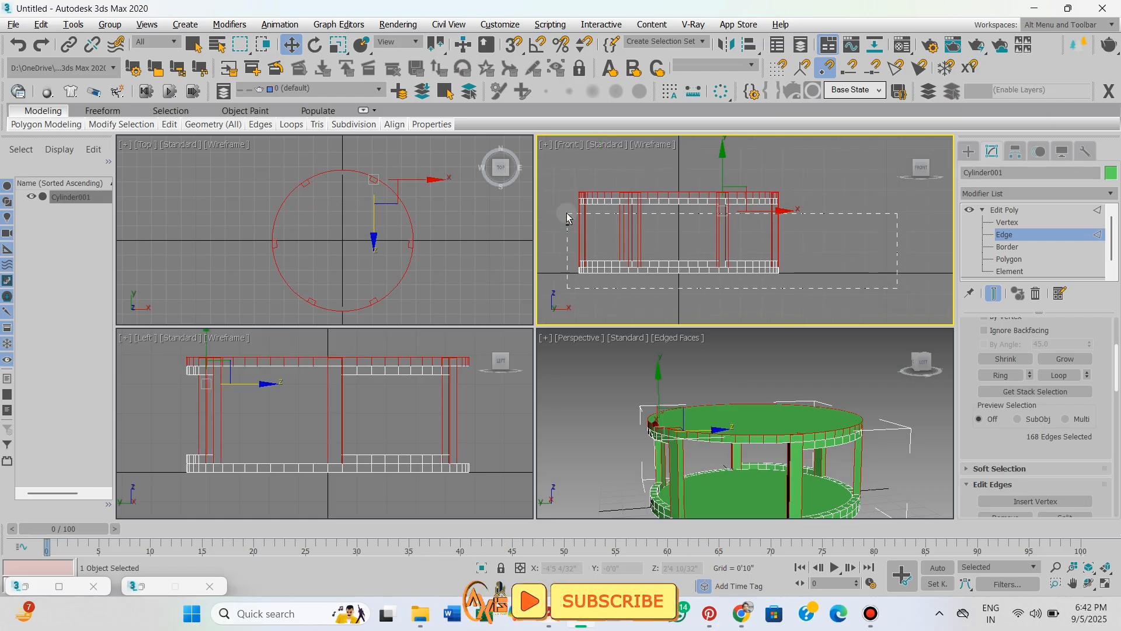
pyautogui.moveTo(552, 201); pyautogui.dragTo(551, 198)
pyautogui.hotkey('alt', 'w')
# Step: Remove the post-top edges from the selection, leaving only the top disc's outer rim loop, and check it from below and above
pyautogui.scroll(3, 710, 368)
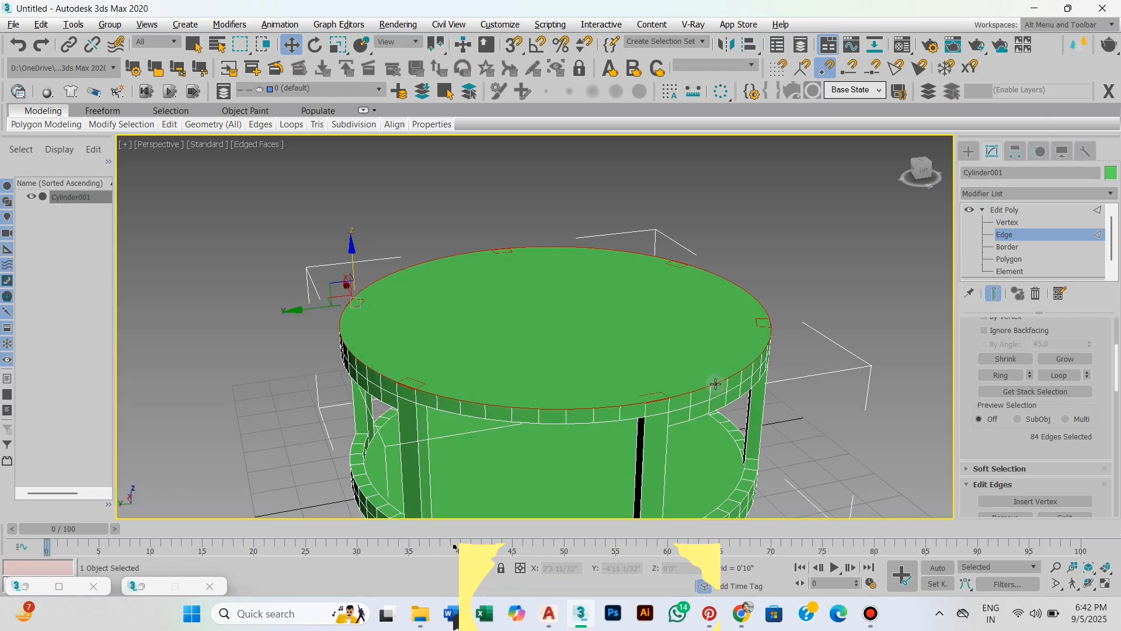
pyautogui.keyDown('alt'); pyautogui.moveTo(805, 374); pyautogui.dragTo(799, 248, button='middle'); pyautogui.keyUp('alt')
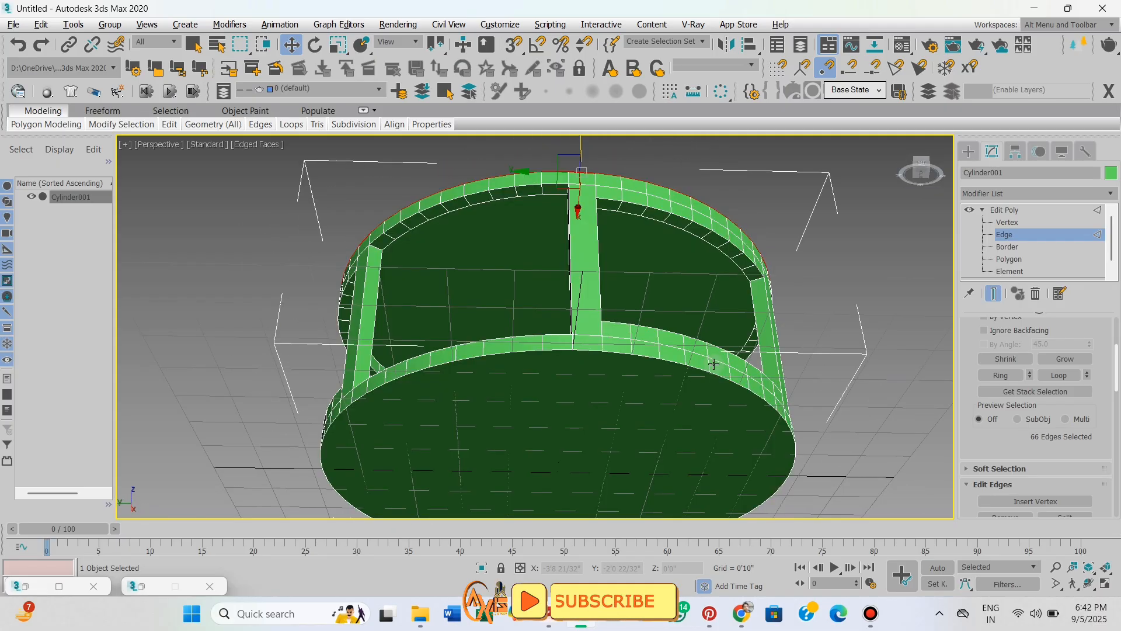
pyautogui.keyDown('alt'); pyautogui.moveTo(713, 361); pyautogui.dragTo(728, 393, button='middle'); pyautogui.keyUp('alt')
pyautogui.scroll(3, 738, 450)
pyautogui.scroll(-3, 738, 450)
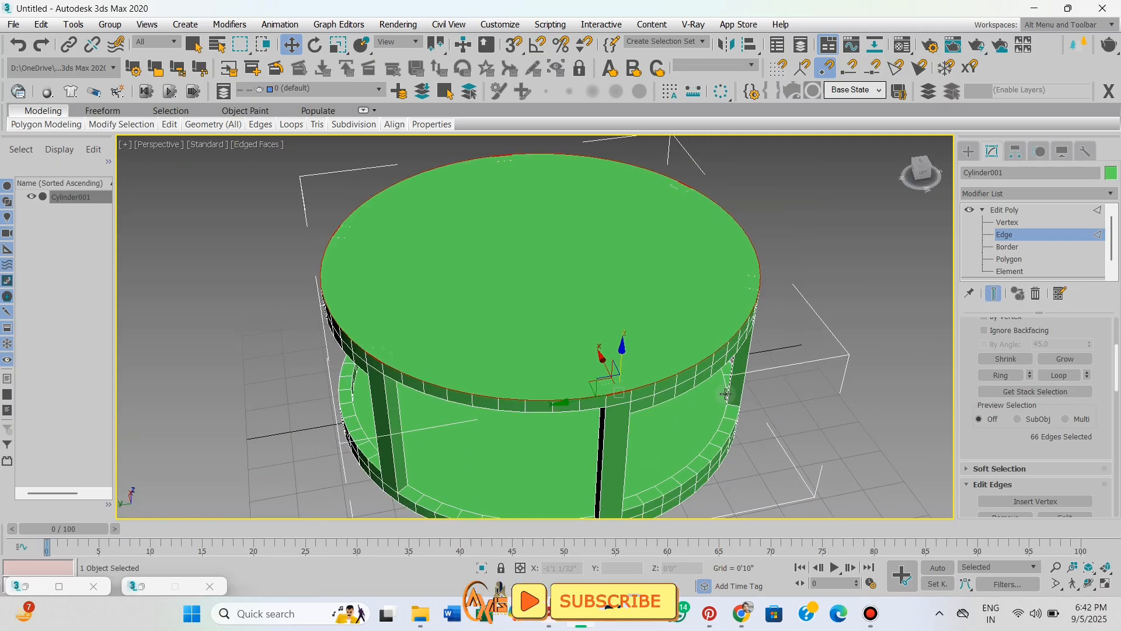
# Step: Chamfer the top disc's outer rim loop with an amount of 0'0 20/32" and 5 segments
pyautogui.moveTo(1005, 441); pyautogui.dragTo(999, 337)
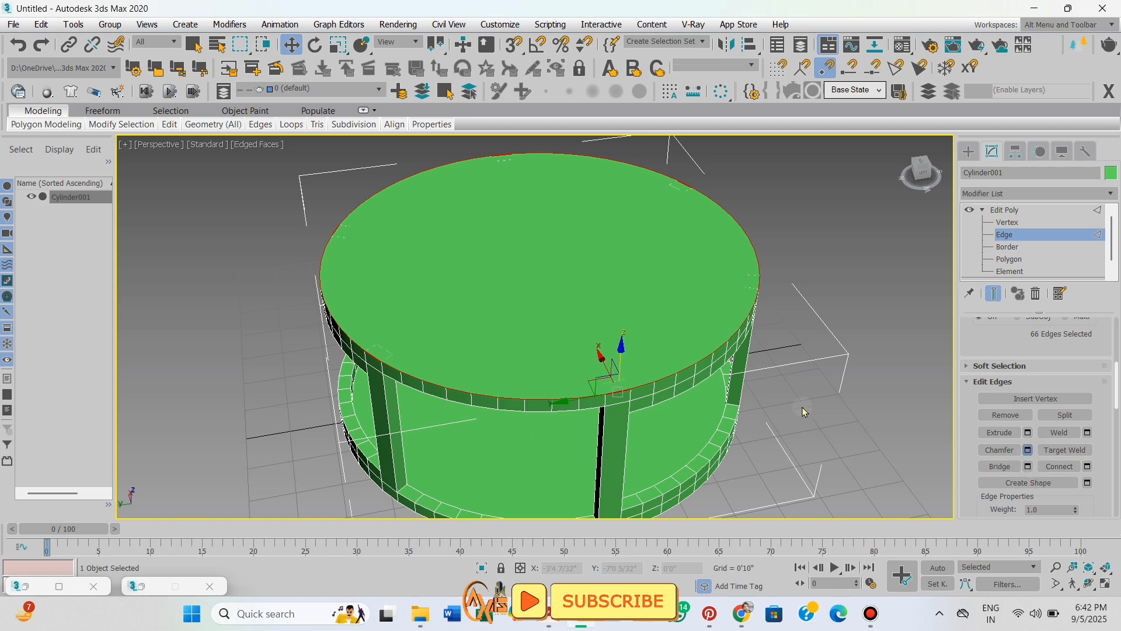
pyautogui.moveTo(803, 411); pyautogui.dragTo(715, 382, button='middle')
pyautogui.scroll(3, 714, 408)
pyautogui.scroll(-3, 716, 390)
pyautogui.click(544, 370)
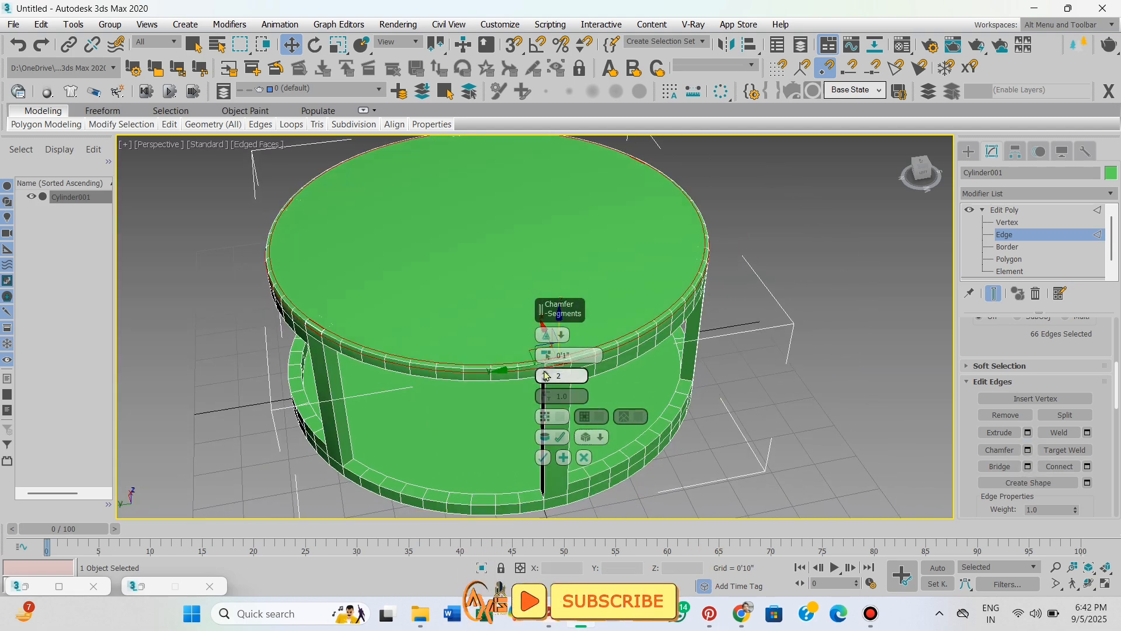
pyautogui.click(544, 371)
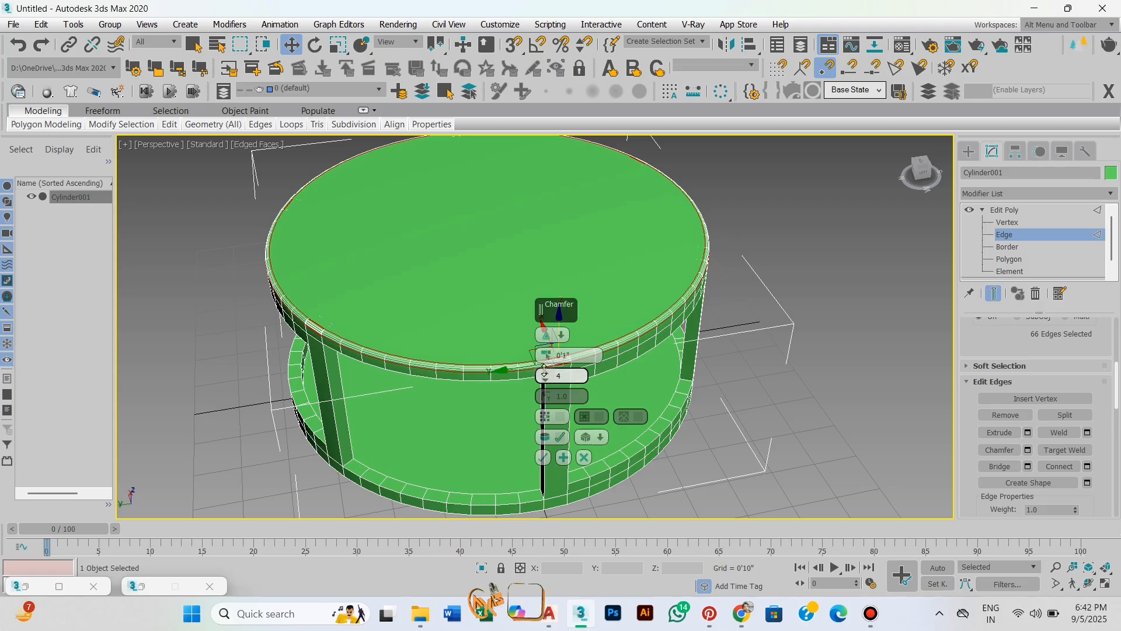
pyautogui.click(544, 371)
pyautogui.scroll(3, 398, 401)
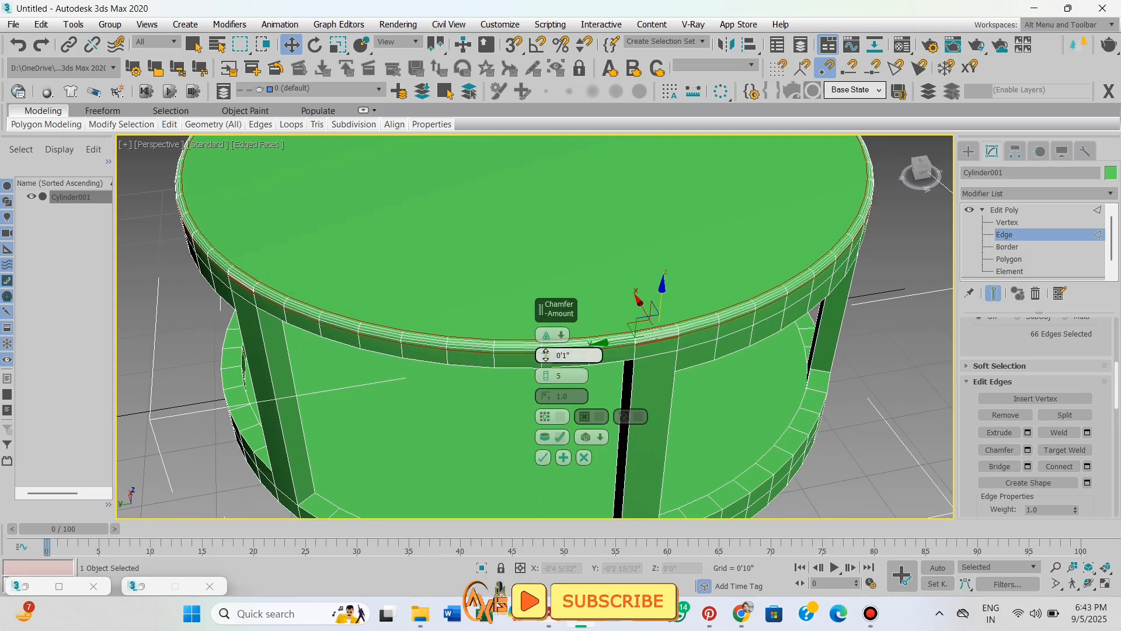
pyautogui.moveTo(546, 355); pyautogui.dragTo(546, 357)
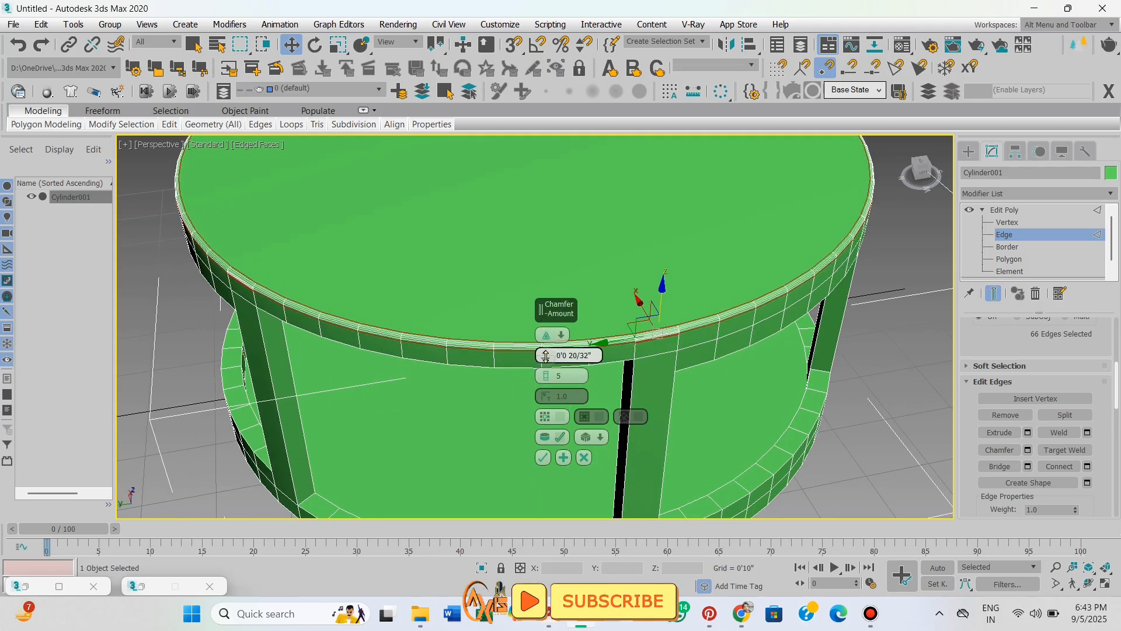
pyautogui.click(542, 457)
pyautogui.scroll(-5, 591, 408)
pyautogui.keyDown('alt'); pyautogui.moveTo(617, 388); pyautogui.dragTo(624, 388, button='middle'); pyautogui.keyUp('alt')
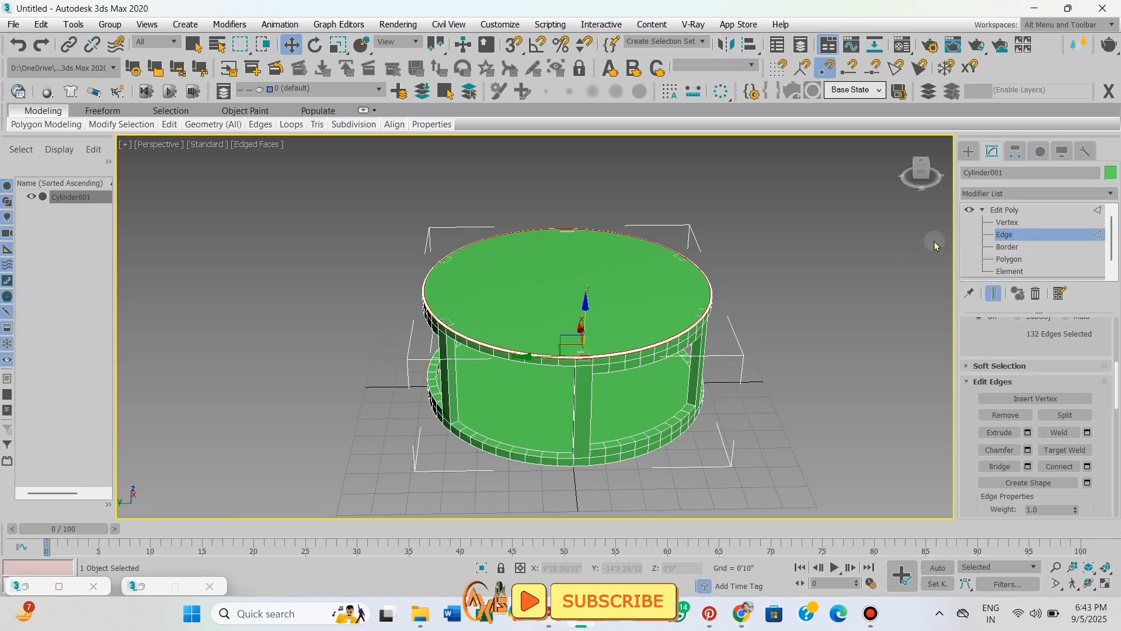
# Step: Leave edge editing, deselect the table and hide the edged faces to inspect the chamfered top disc
pyautogui.click(968, 151)
pyautogui.click(773, 370)
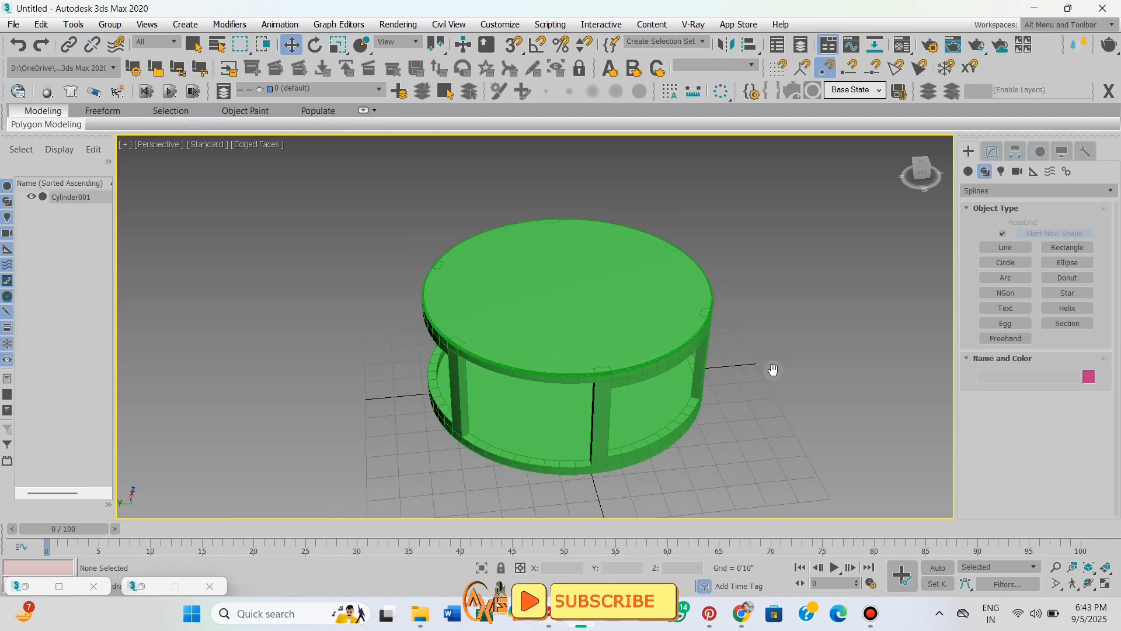
pyautogui.scroll(4, 766, 374)
pyautogui.press('F4')
pyautogui.scroll(-5, 756, 382)
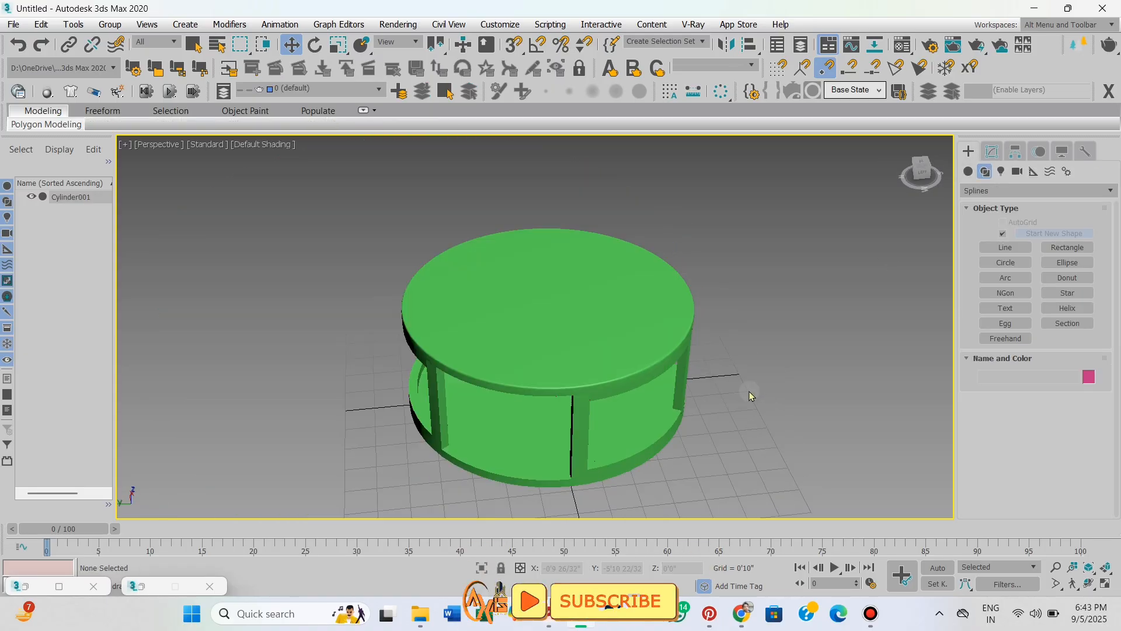
pyautogui.moveTo(749, 392)
pyautogui.keyDown('alt'); pyautogui.mouseDown(button='middle')
pyautogui.moveTo(727, 352)
pyautogui.moveTo(701, 386)
pyautogui.mouseUp(button='middle'); pyautogui.keyUp('alt')
# Step: Reenter the table's Edge level, loop-select the base rim's outer upper edge between two posts, and display edged faces
pyautogui.click(602, 410)
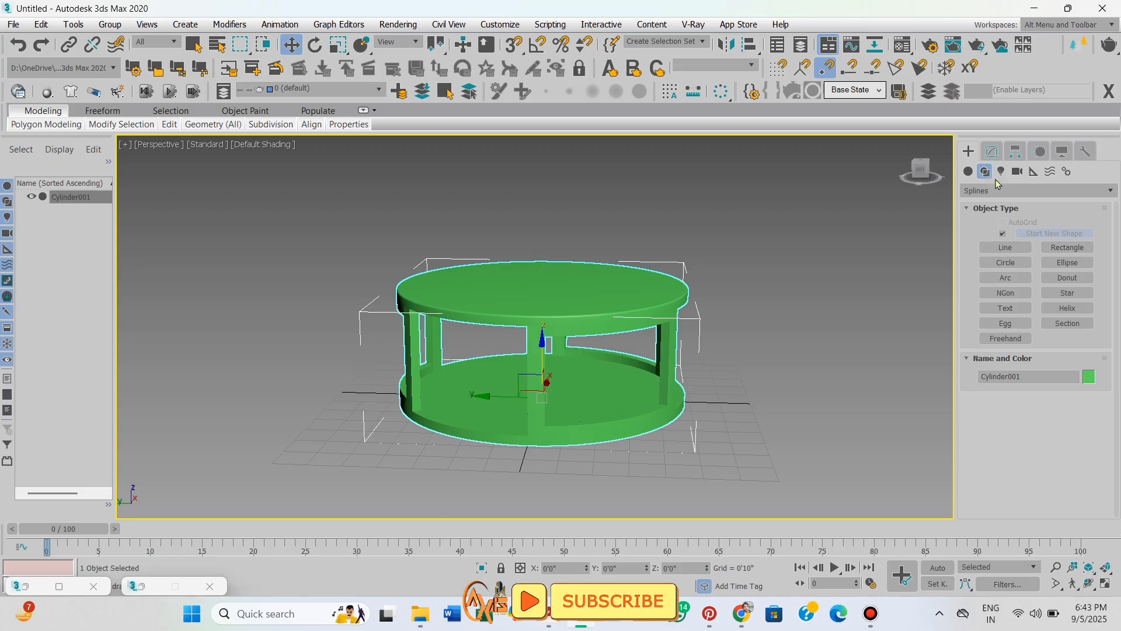
pyautogui.click(992, 151)
pyautogui.click(1003, 234)
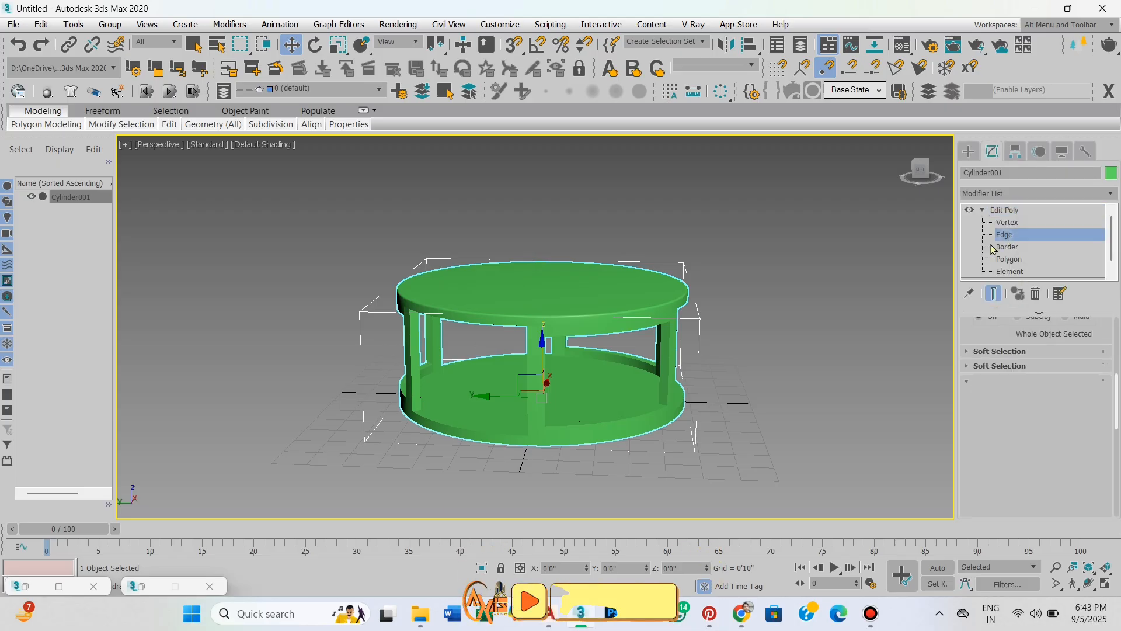
pyautogui.moveTo(625, 414); pyautogui.dragTo(531, 400, button='middle')
pyautogui.scroll(3, 642, 400)
pyautogui.scroll(3, 532, 400)
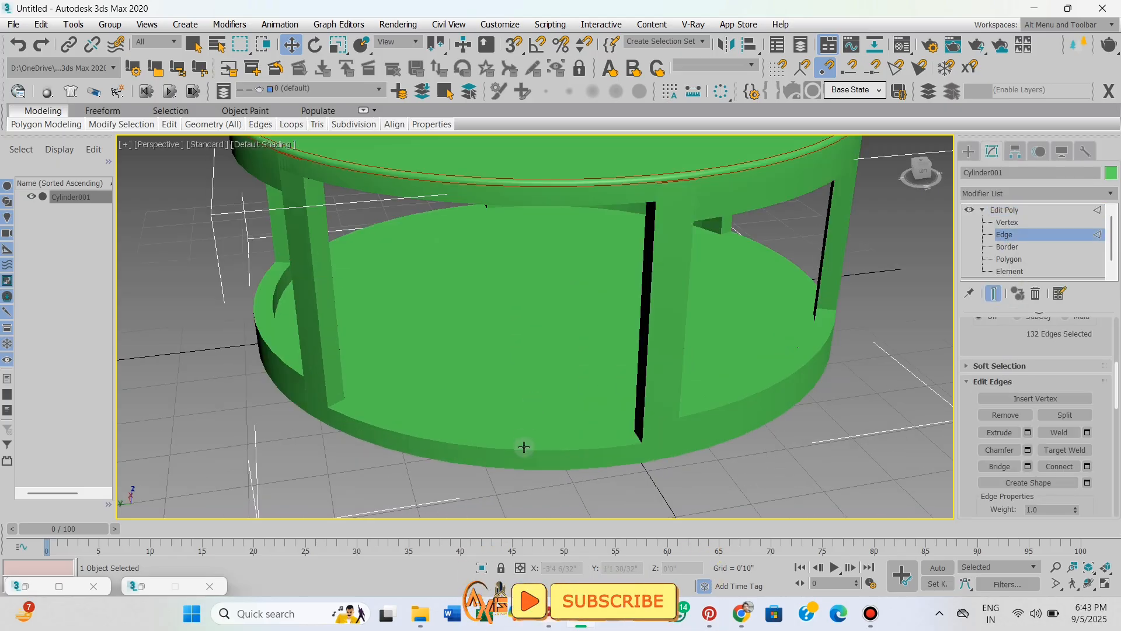
pyautogui.click(523, 447)
pyautogui.scroll(3, 1039, 456)
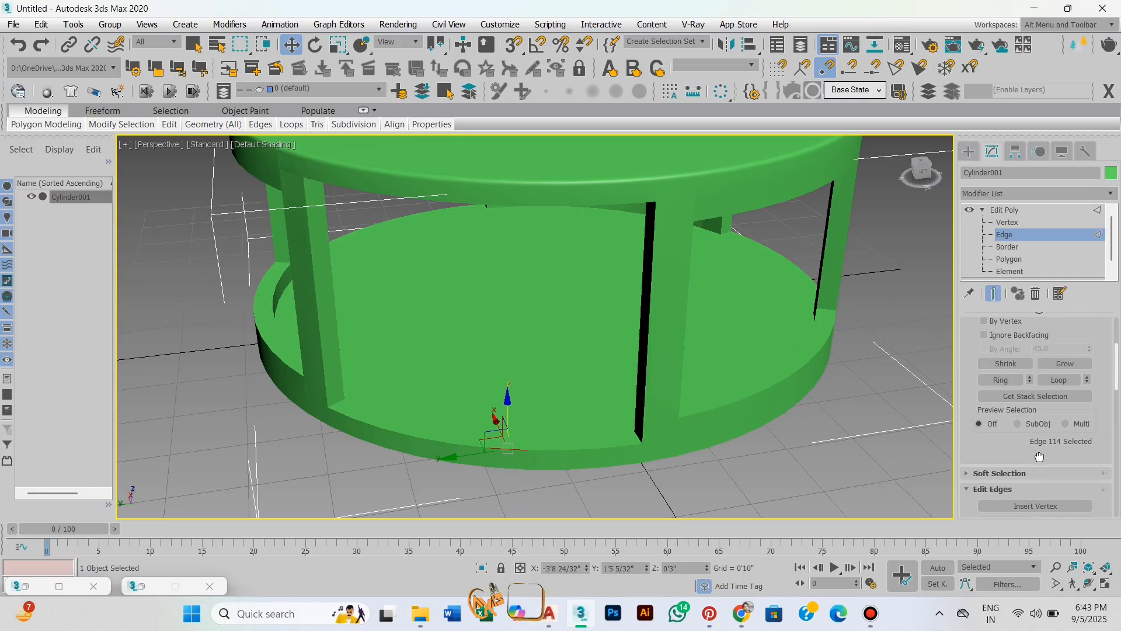
pyautogui.click(1058, 379)
pyautogui.moveTo(653, 408)
pyautogui.mouseDown(button='middle')
pyautogui.moveTo(566, 408)
pyautogui.moveTo(625, 446)
pyautogui.moveTo(651, 440)
pyautogui.moveTo(631, 459)
pyautogui.mouseUp(button='middle')
pyautogui.press('F4')
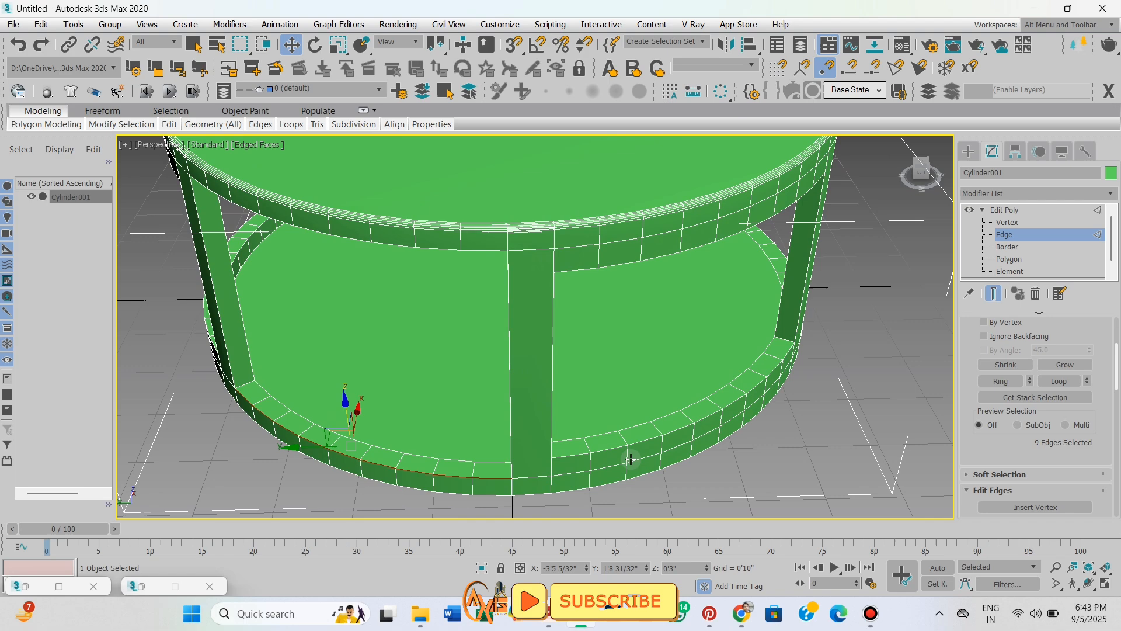
# Step: Add the base rim's outer upper edge loops in the next two bays between posts to the selection
pyautogui.keyDown('ctrl'); pyautogui.click(572, 456); pyautogui.keyUp('ctrl')
pyautogui.click(1057, 381)
pyautogui.keyDown('alt'); pyautogui.moveTo(665, 380); pyautogui.dragTo(650, 401, button='middle'); pyautogui.keyUp('alt')
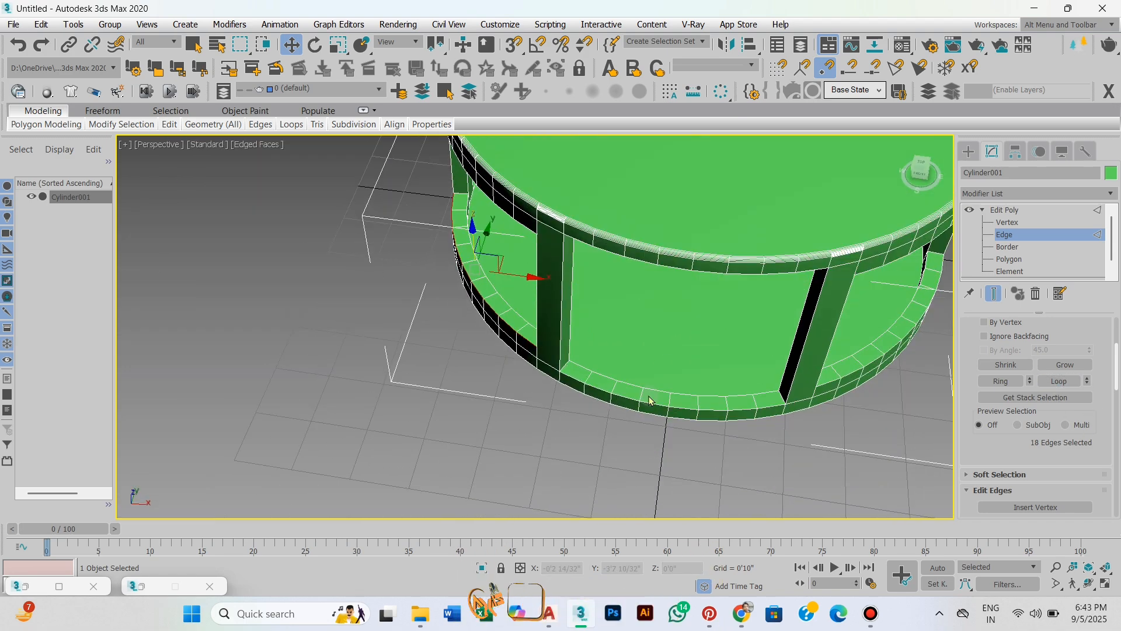
pyautogui.keyDown('ctrl'); pyautogui.click(578, 380); pyautogui.keyUp('ctrl')
pyautogui.keyDown('alt'); pyautogui.moveTo(578, 381); pyautogui.dragTo(726, 378, button='middle'); pyautogui.keyUp('alt')
pyautogui.click(1058, 383)
# Step: Extend the selection with the base rim's outer upper edge loops in the remaining three bays
pyautogui.keyDown('ctrl'); pyautogui.click(581, 425); pyautogui.keyUp('ctrl')
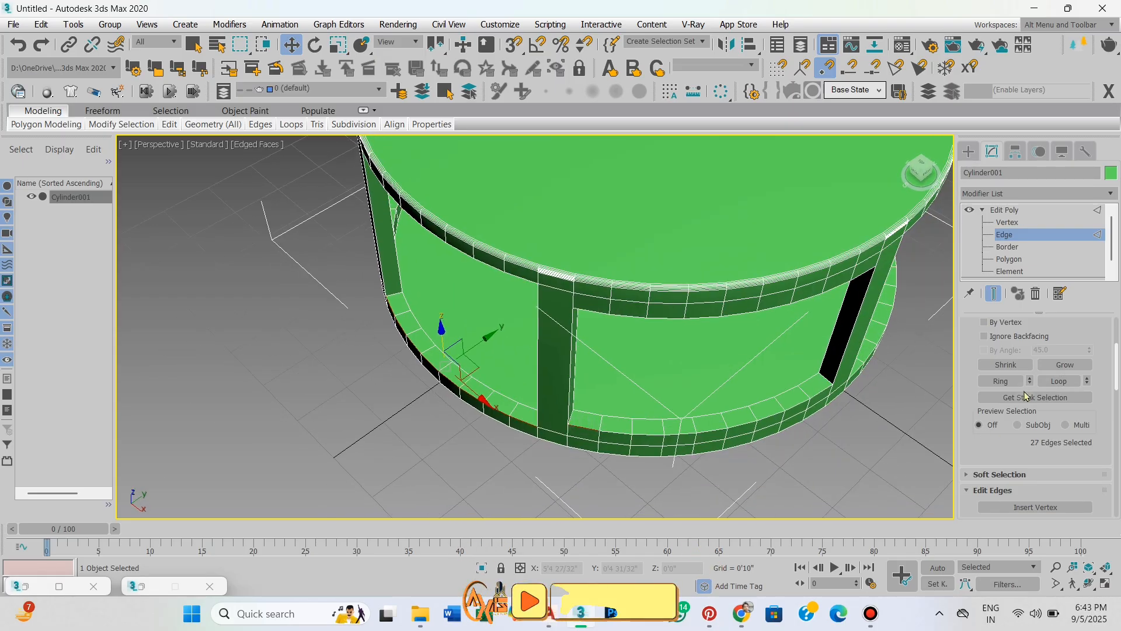
pyautogui.keyDown('alt'); pyautogui.moveTo(719, 438); pyautogui.dragTo(657, 400, button='middle'); pyautogui.keyUp('alt')
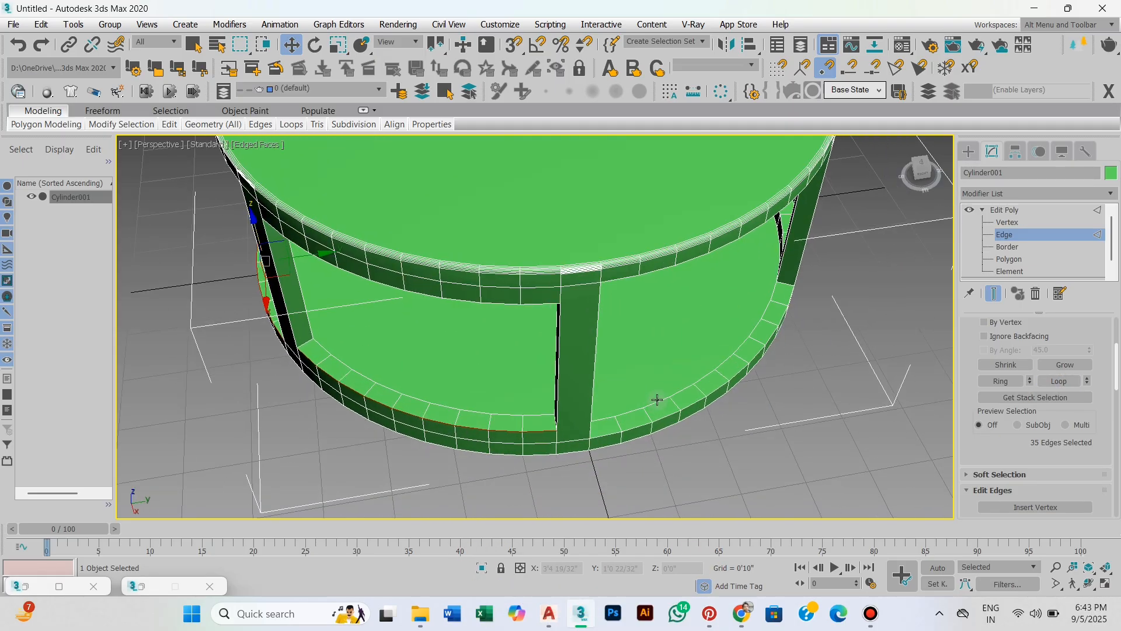
pyautogui.click(1058, 382)
pyautogui.keyDown('alt'); pyautogui.moveTo(677, 420); pyautogui.dragTo(641, 448, button='middle'); pyautogui.keyUp('alt')
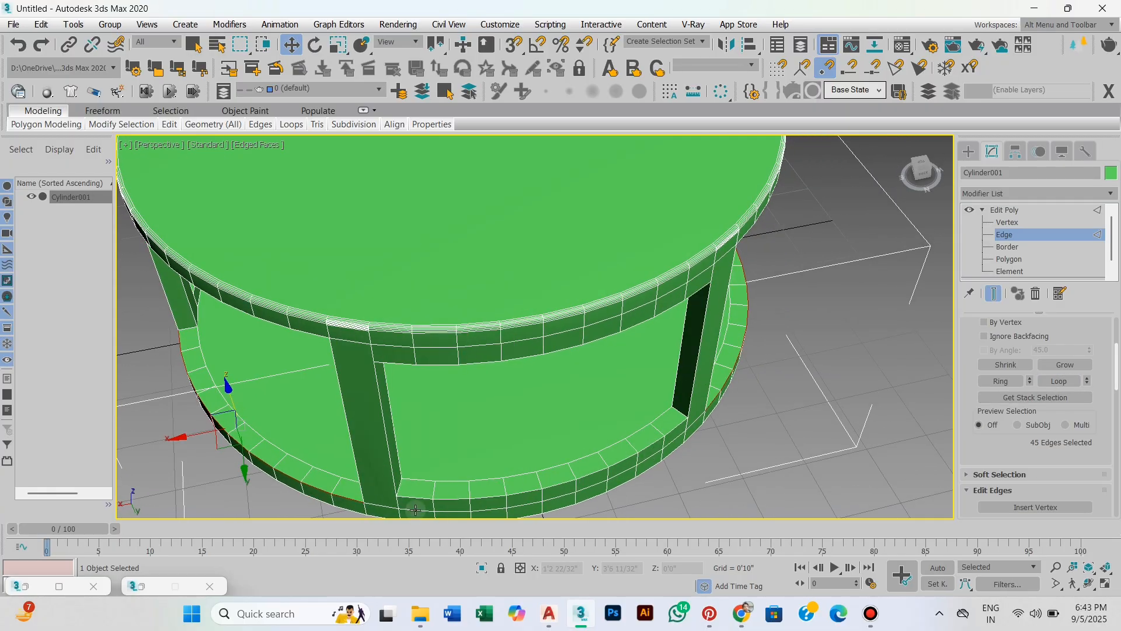
pyautogui.keyDown('ctrl'); pyautogui.click(416, 498); pyautogui.keyUp('ctrl')
pyautogui.moveTo(564, 495); pyautogui.dragTo(561, 474, button='middle')
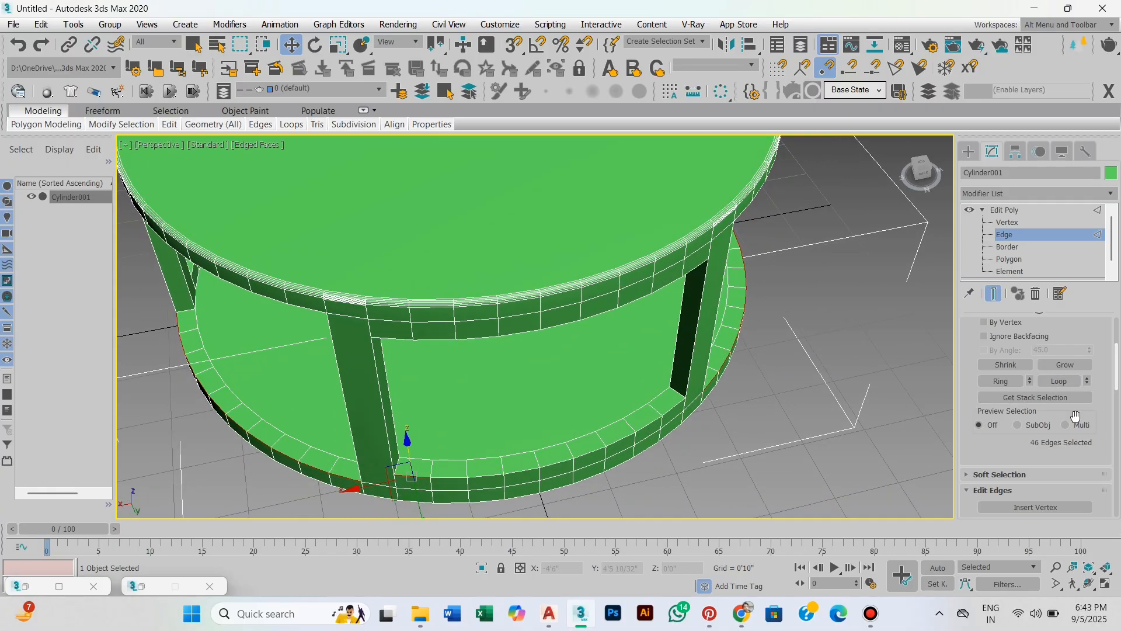
pyautogui.click(1058, 381)
pyautogui.scroll(-3, 731, 273)
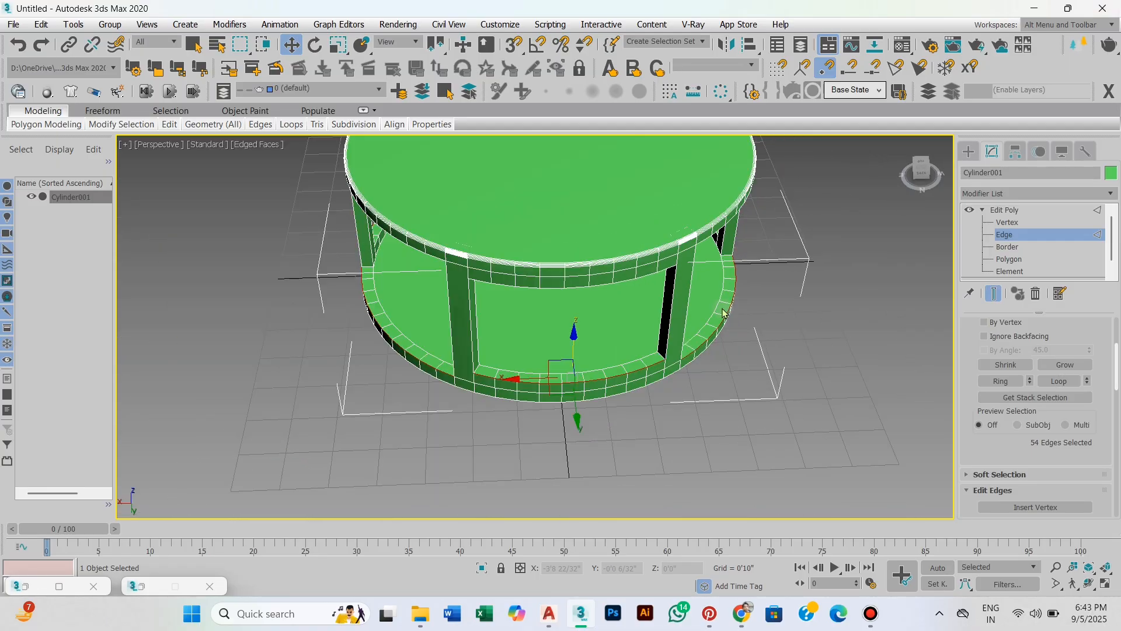
# Step: Chamfer the selected base rim edges with an amount of 0'0 20/32" and 5 segments
pyautogui.keyDown('alt'); pyautogui.moveTo(723, 305); pyautogui.dragTo(693, 400, button='middle'); pyautogui.keyUp('alt')
pyautogui.moveTo(1031, 452); pyautogui.dragTo(1033, 351)
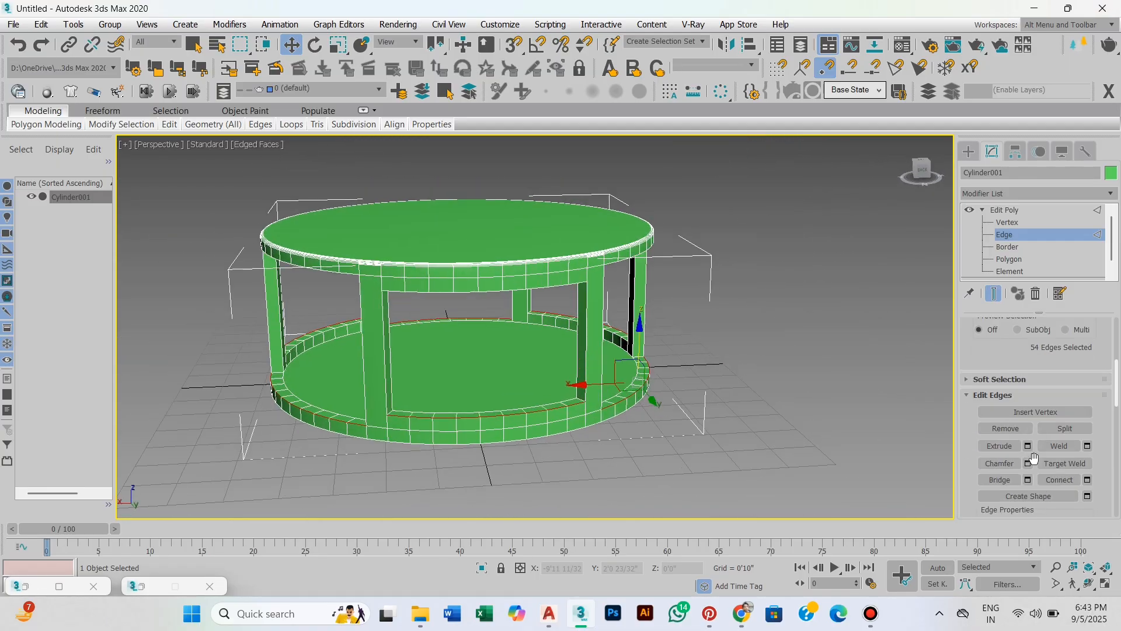
pyautogui.click(1028, 463)
pyautogui.keyDown('alt'); pyautogui.moveTo(712, 371); pyautogui.dragTo(725, 388, button='middle'); pyautogui.keyUp('alt')
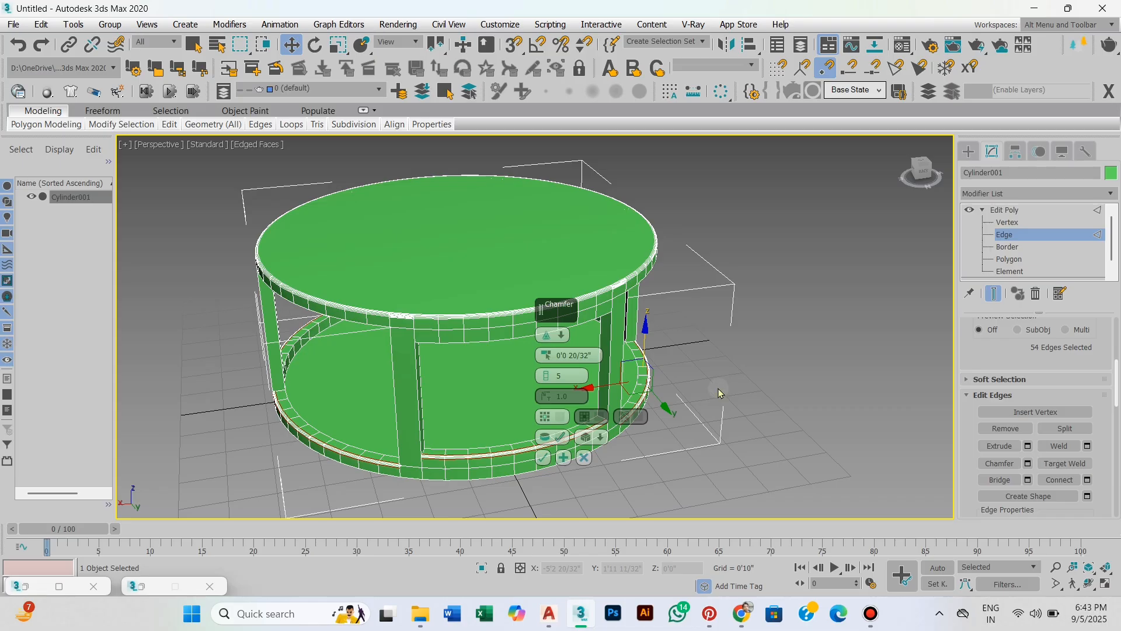
pyautogui.click(541, 458)
pyautogui.keyDown('alt'); pyautogui.moveTo(541, 459); pyautogui.dragTo(677, 387, button='middle'); pyautogui.keyUp('alt')
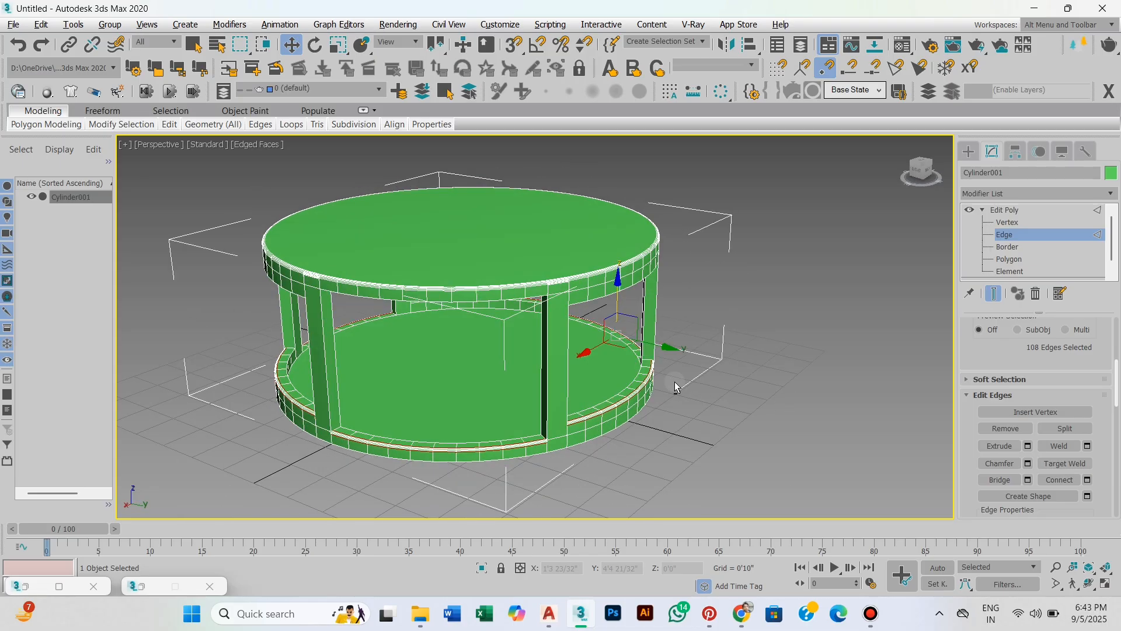
# Step: Leave edge editing and deselect the table to inspect the chamfered base rim from around the model
pyautogui.click(973, 158)
pyautogui.moveTo(808, 283); pyautogui.dragTo(825, 295, button='middle')
pyautogui.click(810, 331)
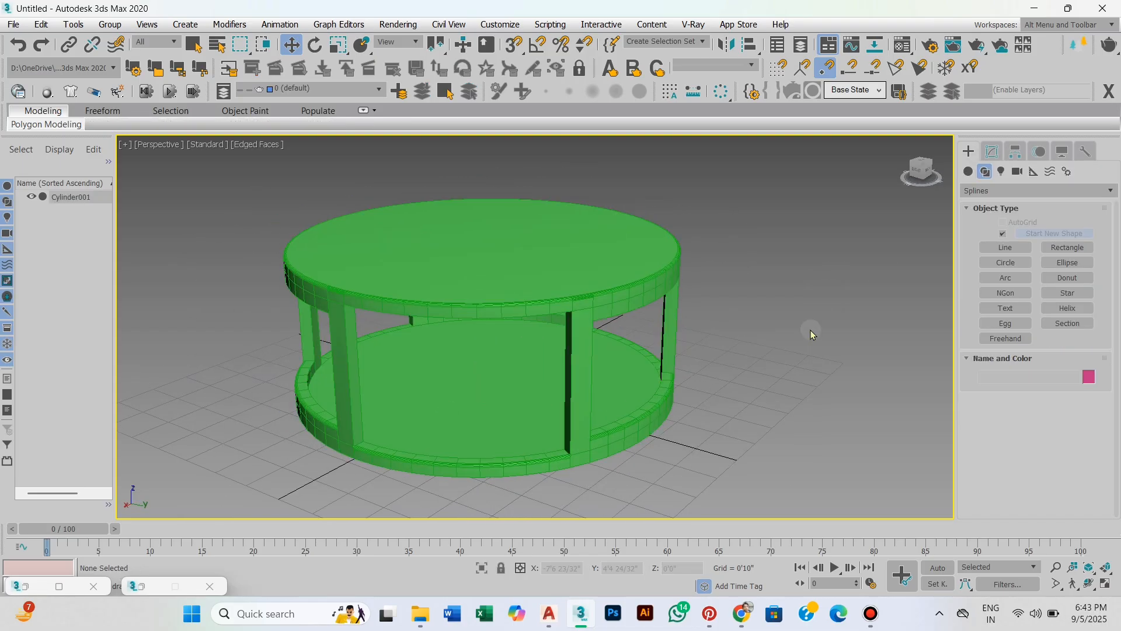
pyautogui.press('F4')
pyautogui.moveTo(789, 350)
pyautogui.keyDown('alt'); pyautogui.mouseDown(button='middle')
pyautogui.moveTo(768, 352)
pyautogui.moveTo(790, 339)
pyautogui.moveTo(778, 358)
pyautogui.moveTo(826, 358)
pyautogui.moveTo(762, 373)
pyautogui.mouseUp(button='middle'); pyautogui.keyUp('alt')
# Step: Draw a snapped arc of about 4'0" radius and 60 degrees along the base's outer upper edge between two adjacent posts
pyautogui.click(1005, 277)
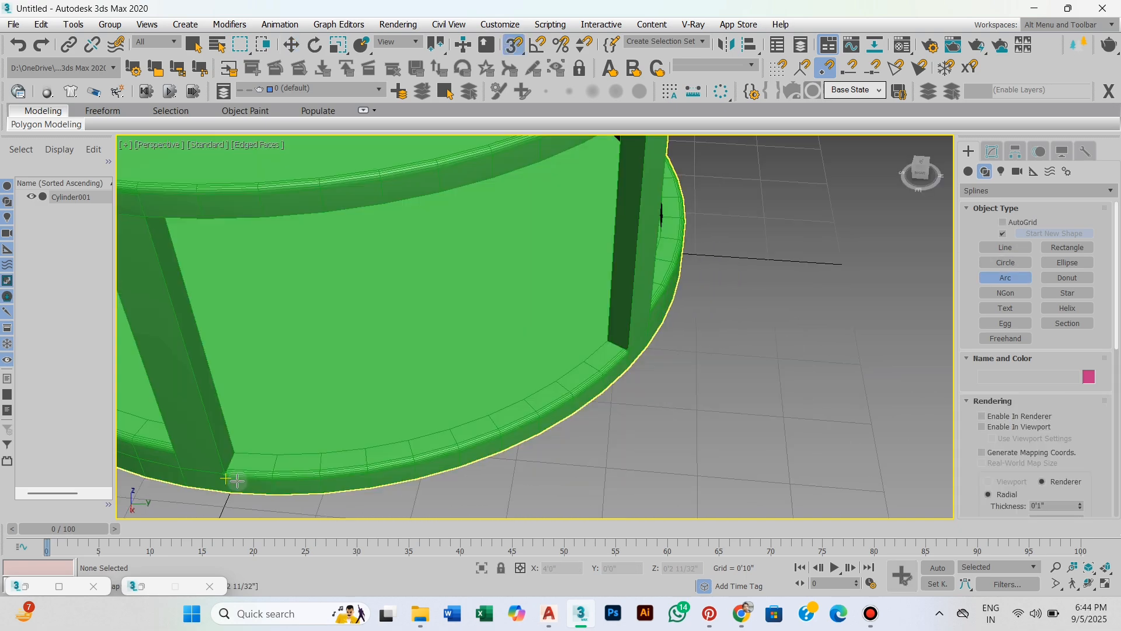
pyautogui.moveTo(225, 477)
pyautogui.mouseDown()
pyautogui.moveTo(537, 476)
pyautogui.moveTo(626, 356)
pyautogui.mouseUp()
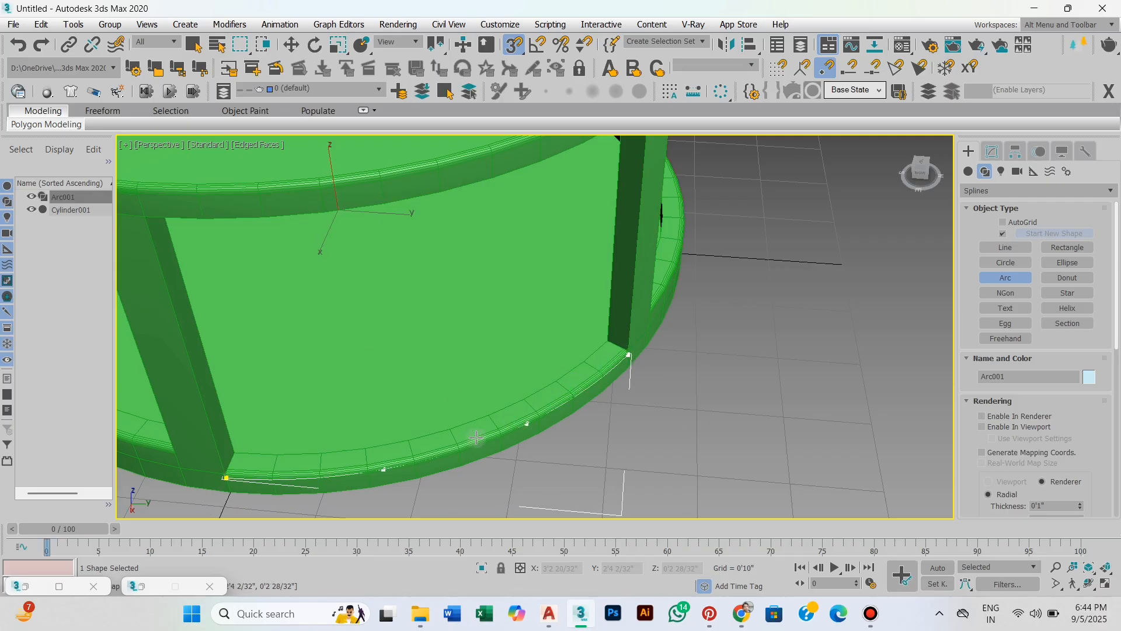
pyautogui.click(449, 452)
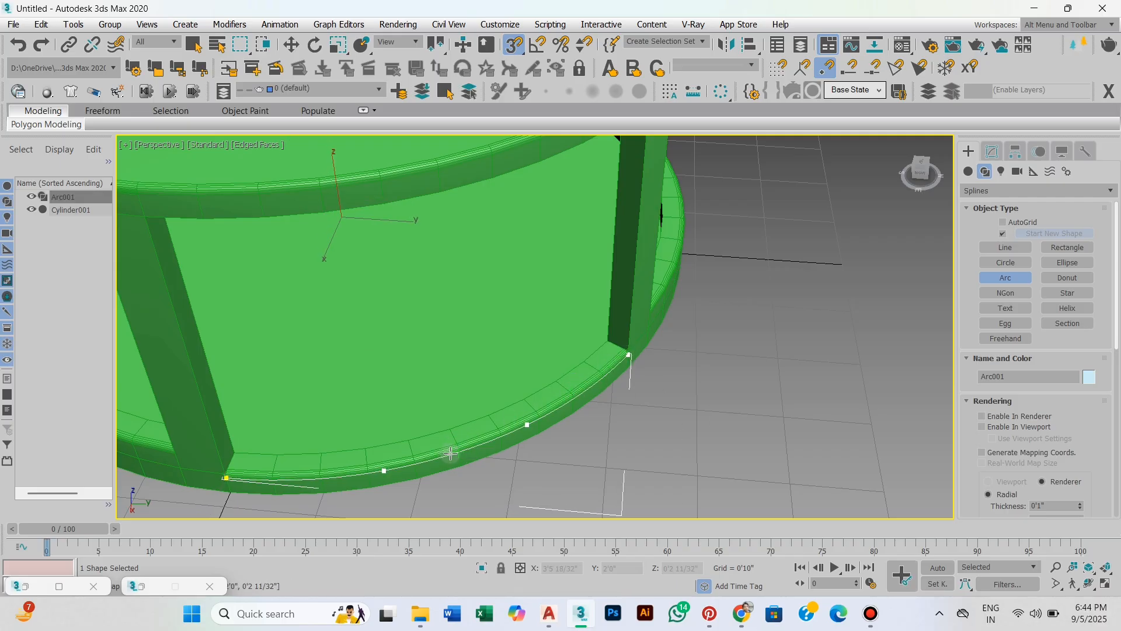
pyautogui.press('w')
pyautogui.scroll(-3, 503, 385)
pyautogui.keyDown('alt'); pyautogui.moveTo(504, 386); pyautogui.dragTo(513, 365, button='middle'); pyautogui.keyUp('alt')
pyautogui.press('s')
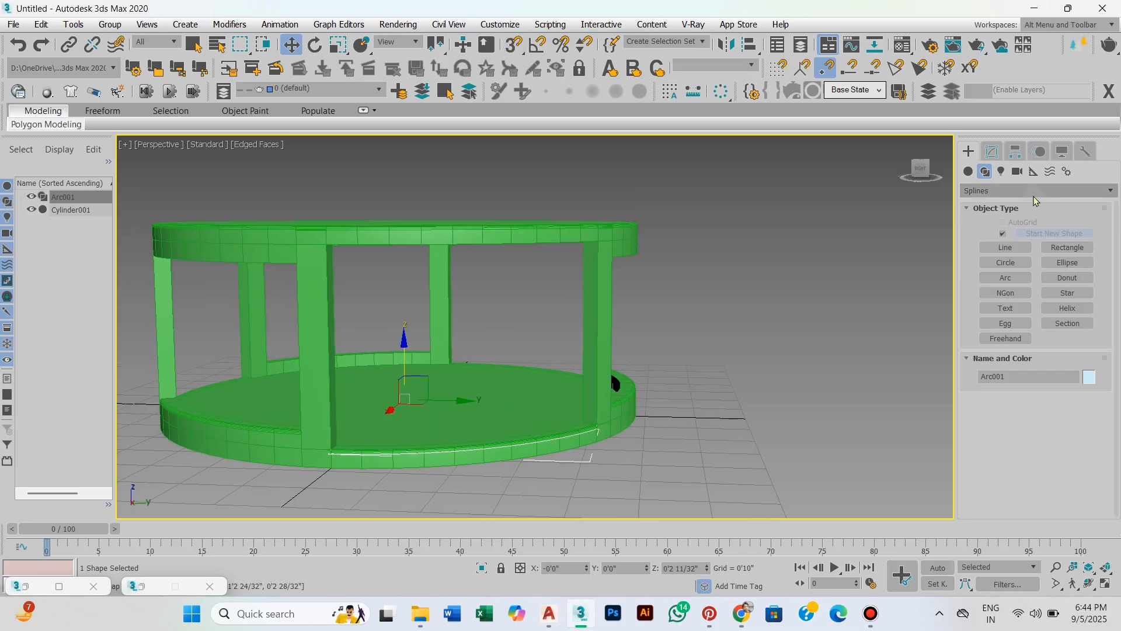
# Step: Apply an Extrude modifier to the arc drawn along the base's outer edge between the two posts
pyautogui.click(990, 152)
pyautogui.scroll(-3, 1010, 490)
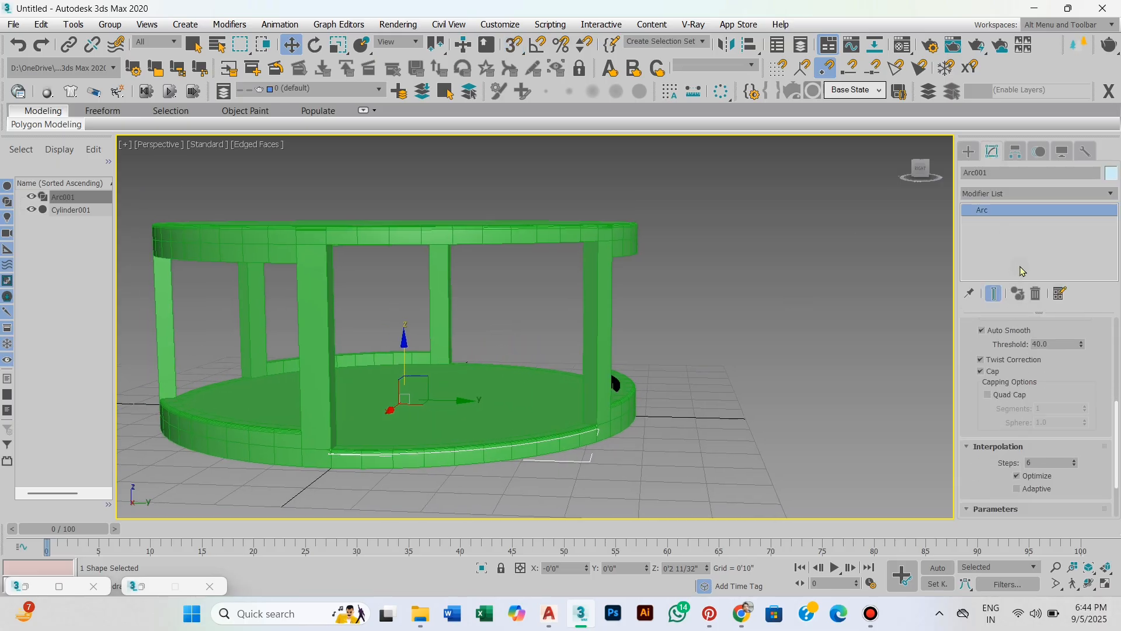
pyautogui.scroll(-2, 981, 322)
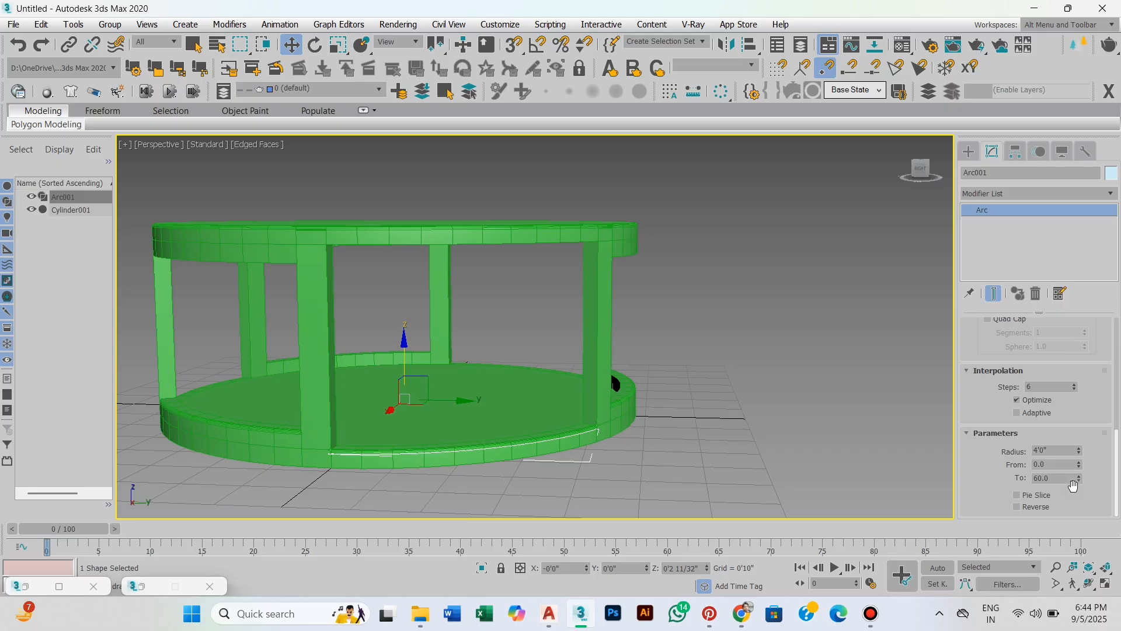
pyautogui.moveTo(717, 424); pyautogui.dragTo(718, 423, button='middle')
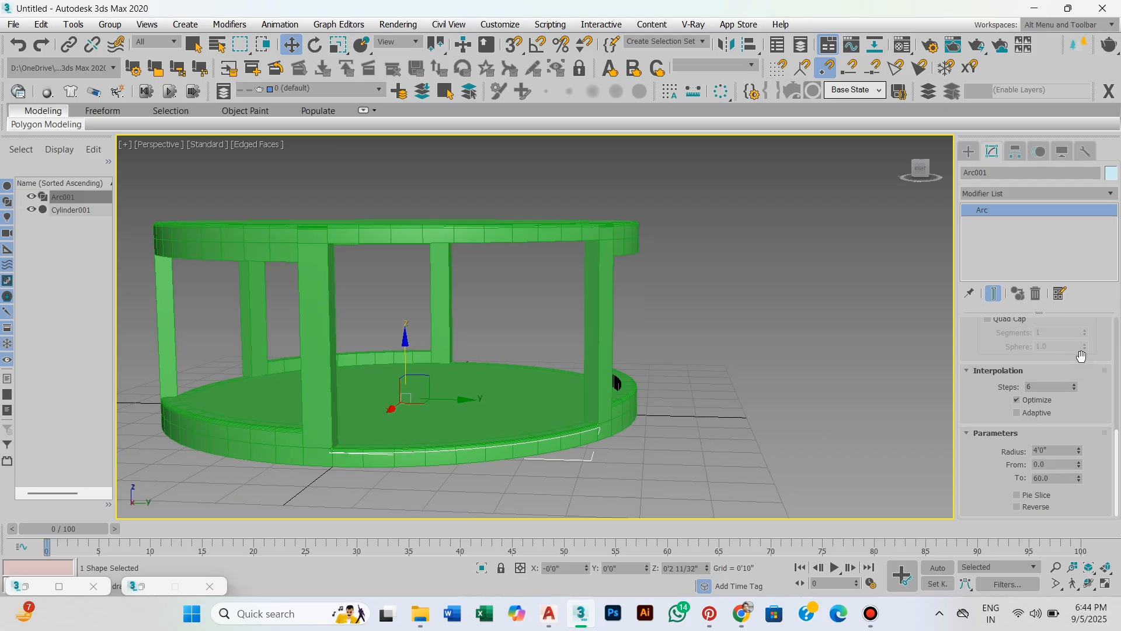
pyautogui.scroll(3, 1080, 373)
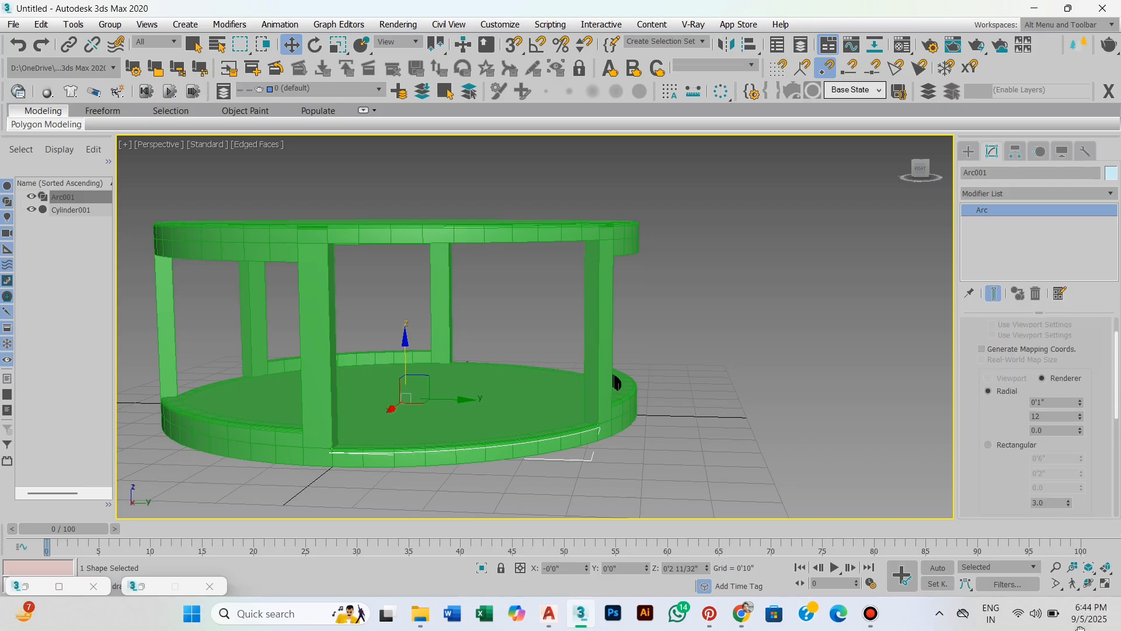
pyautogui.click(1010, 197)
pyautogui.scroll(-10, 1047, 428)
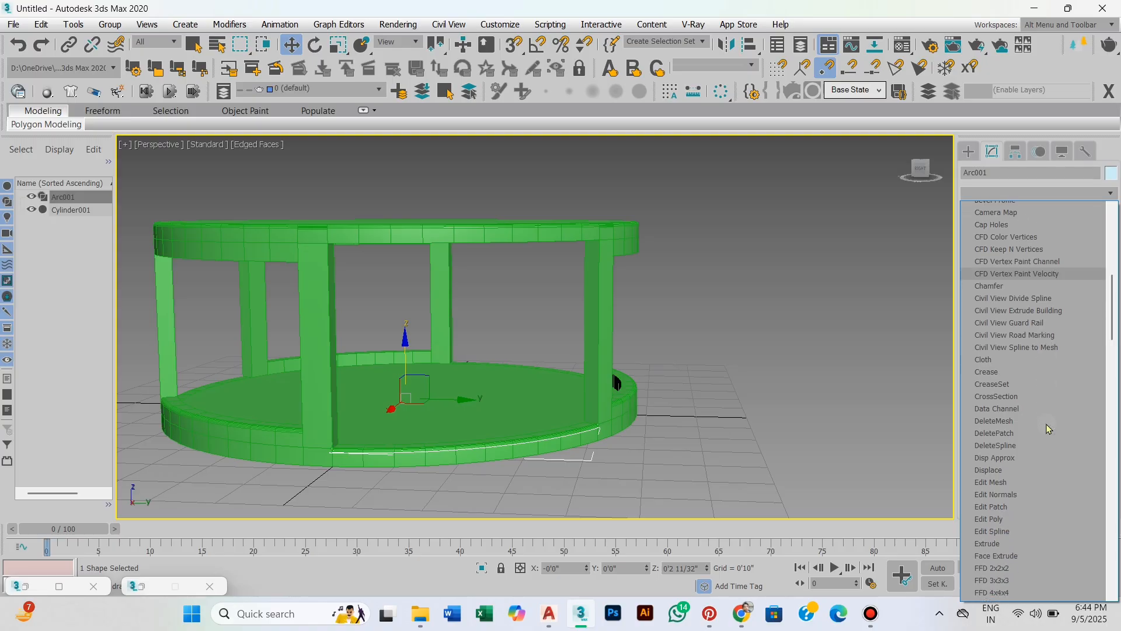
pyautogui.scroll(-4, 1046, 428)
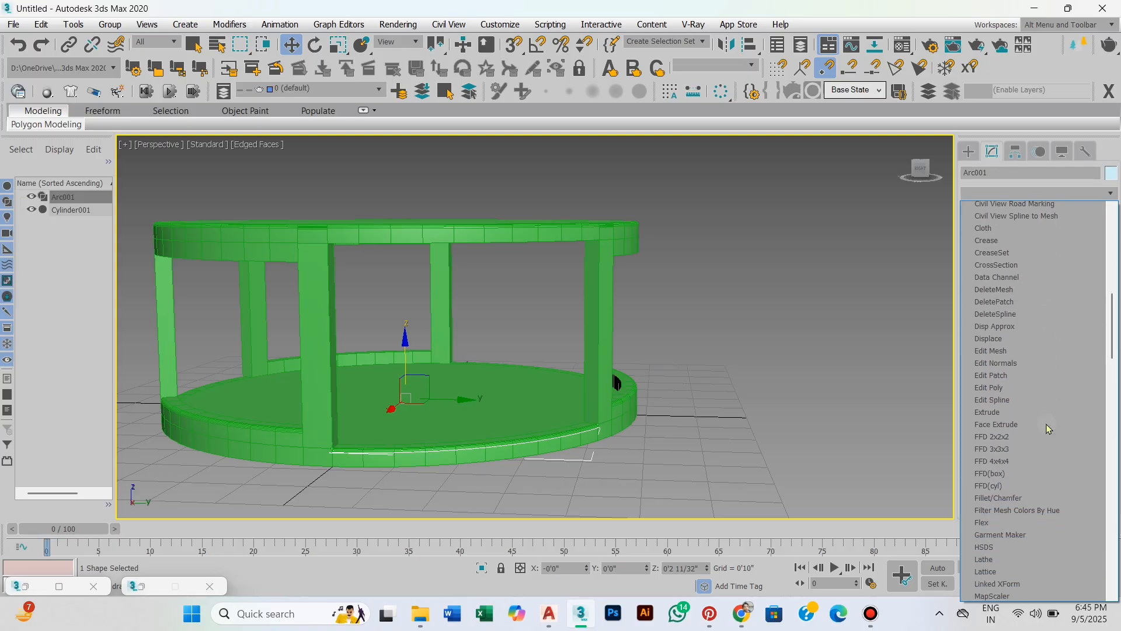
pyautogui.click(1003, 405)
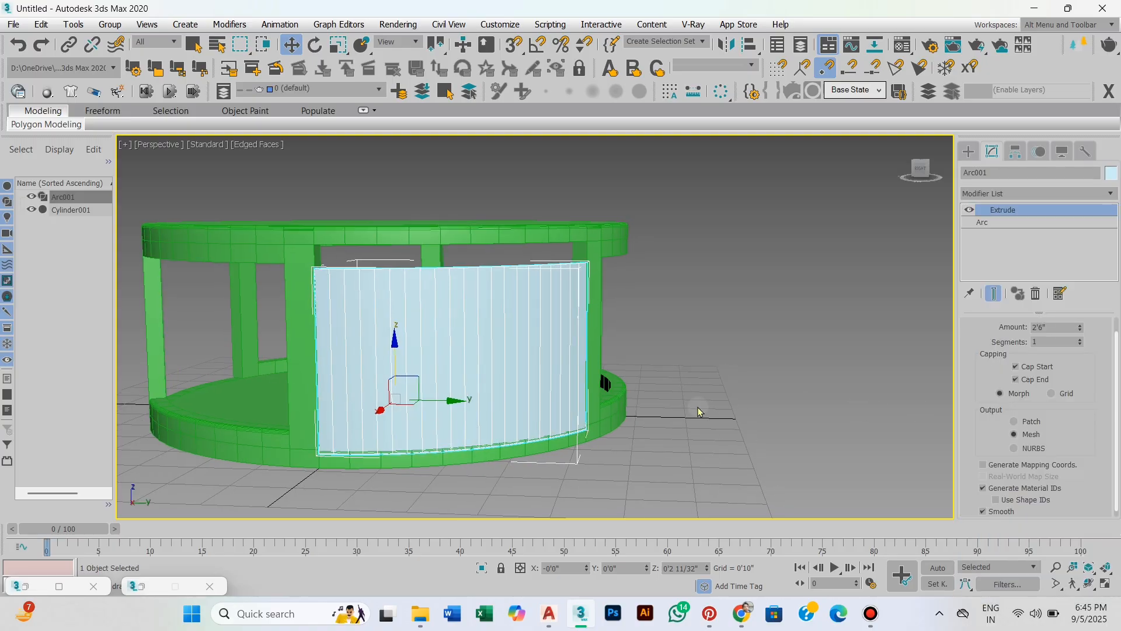
# Step: Set the curved panel's extrusion amount to 2'9"
pyautogui.moveTo(698, 411); pyautogui.dragTo(710, 412, button='middle')
pyautogui.moveTo(1089, 424); pyautogui.dragTo(1087, 464)
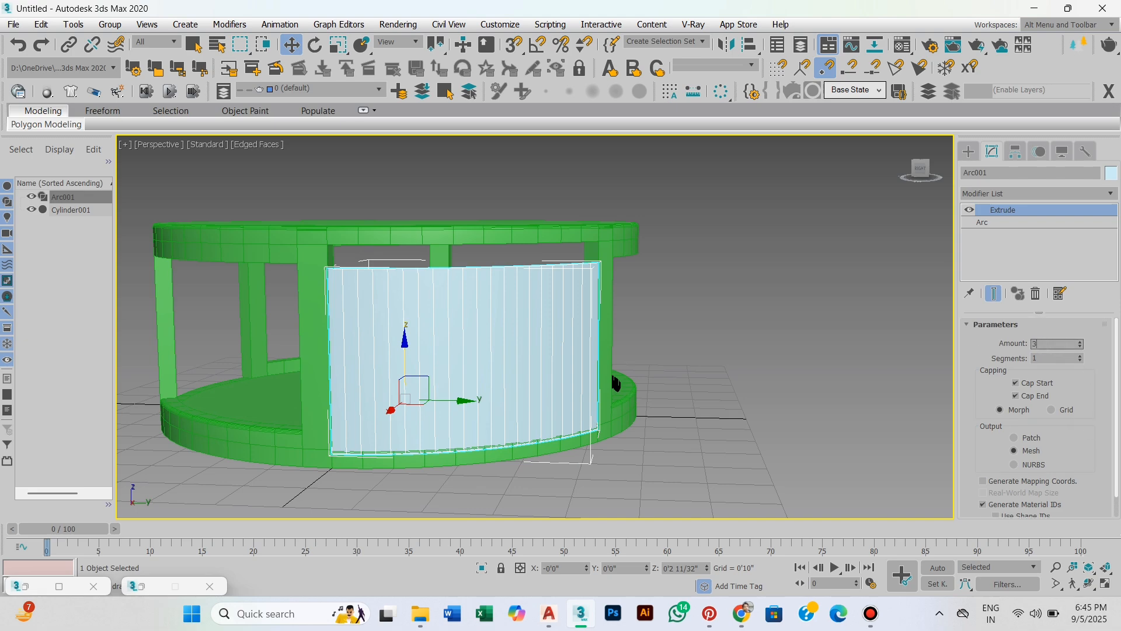
pyautogui.press('Return')
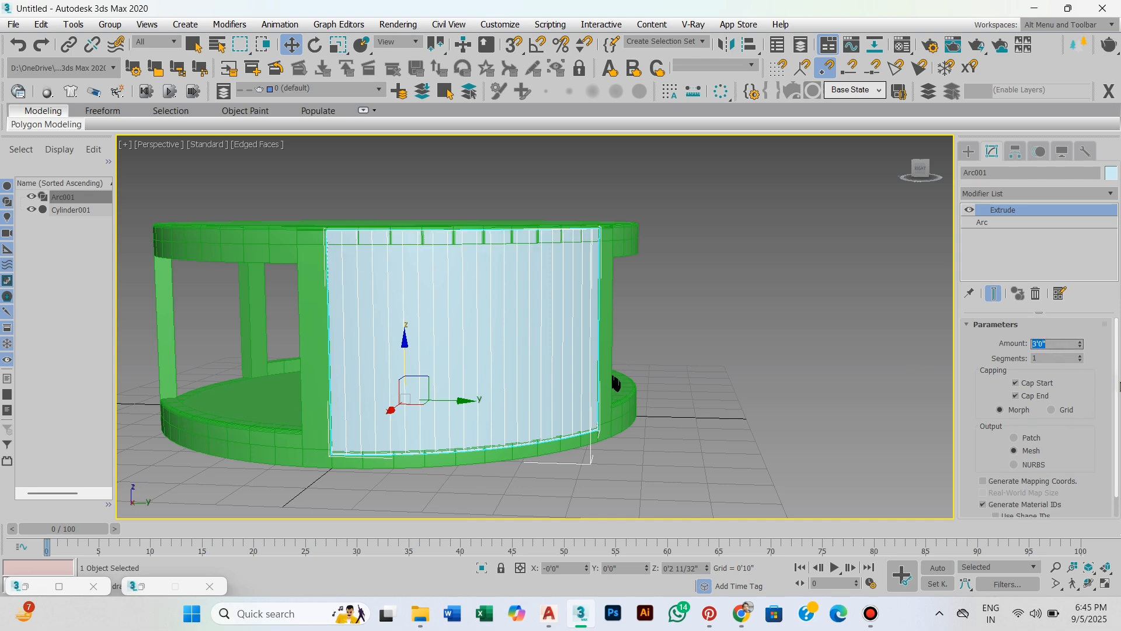
pyautogui.write("2'9")
pyautogui.press('Return')
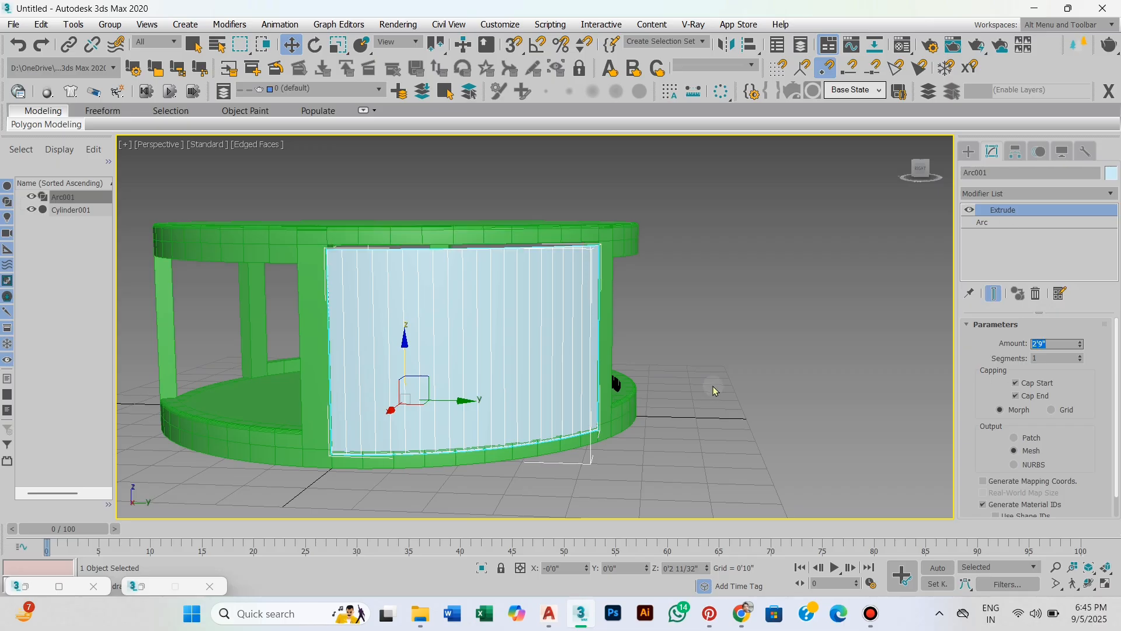
# Step: Raise the curved panel slightly toward the top disc, to a Z position of about 0'3 14/32"
pyautogui.moveTo(714, 388); pyautogui.dragTo(734, 390, button='middle')
pyautogui.scroll(2, 733, 390)
pyautogui.scroll(-2, 558, 280)
pyautogui.moveTo(575, 290); pyautogui.dragTo(622, 309, button='middle')
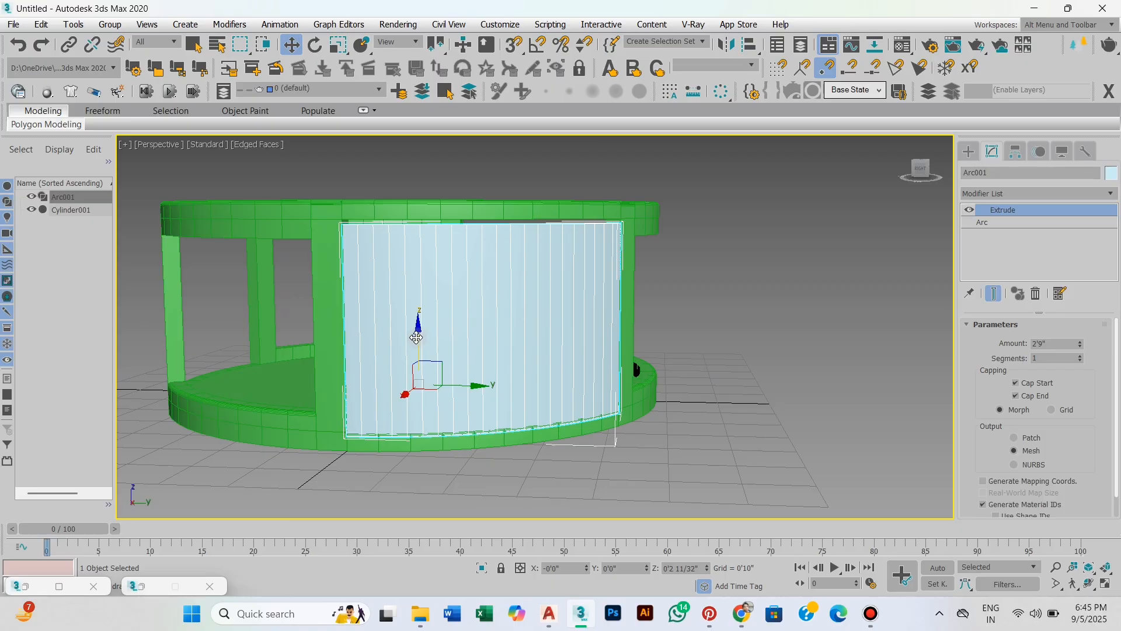
pyautogui.moveTo(416, 338); pyautogui.dragTo(417, 330)
pyautogui.moveTo(657, 366); pyautogui.dragTo(648, 370, button='middle')
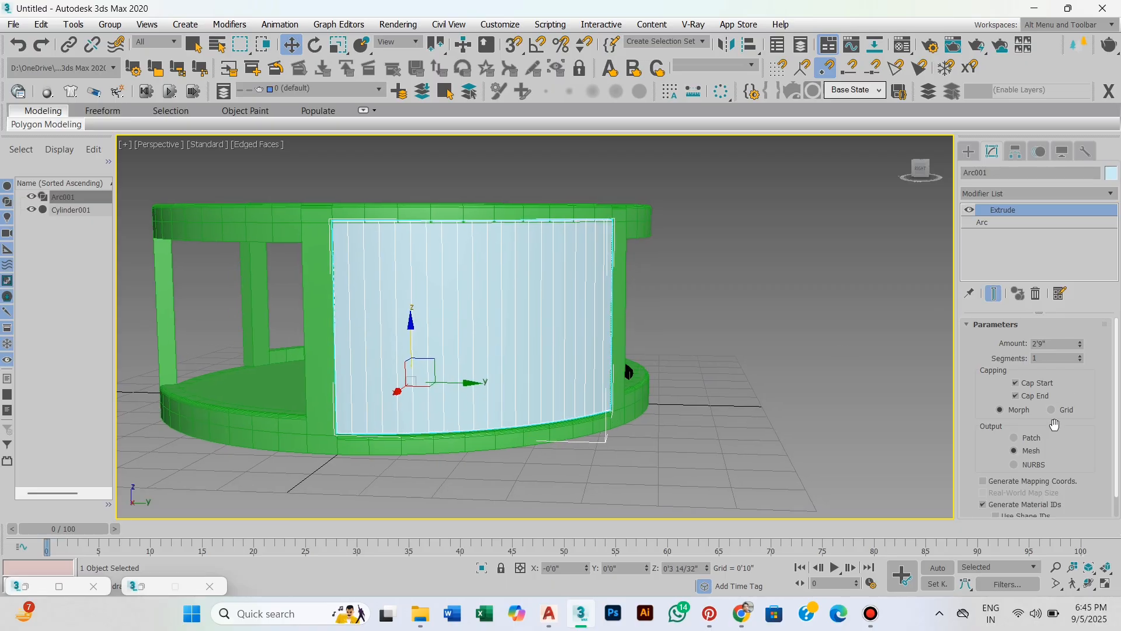
# Step: Extend the panel's underlying arc by setting its end angle to 62 degrees, keeping its start angle at 0
pyautogui.moveTo(1051, 438); pyautogui.dragTo(1062, 308)
pyautogui.click(982, 224)
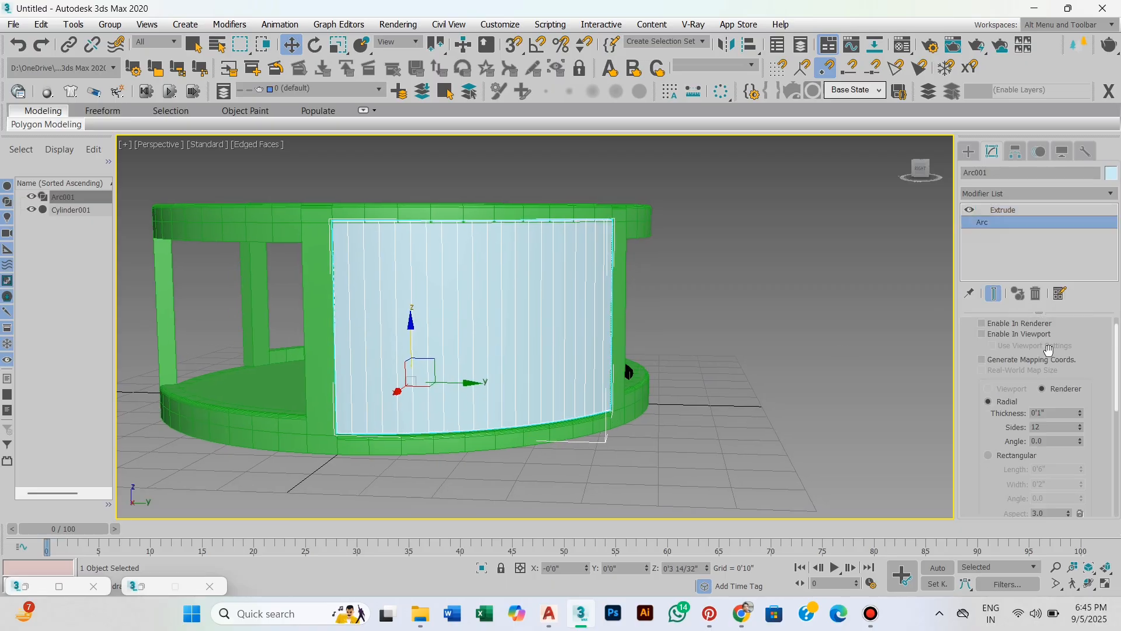
pyautogui.scroll(-5, 1086, 409)
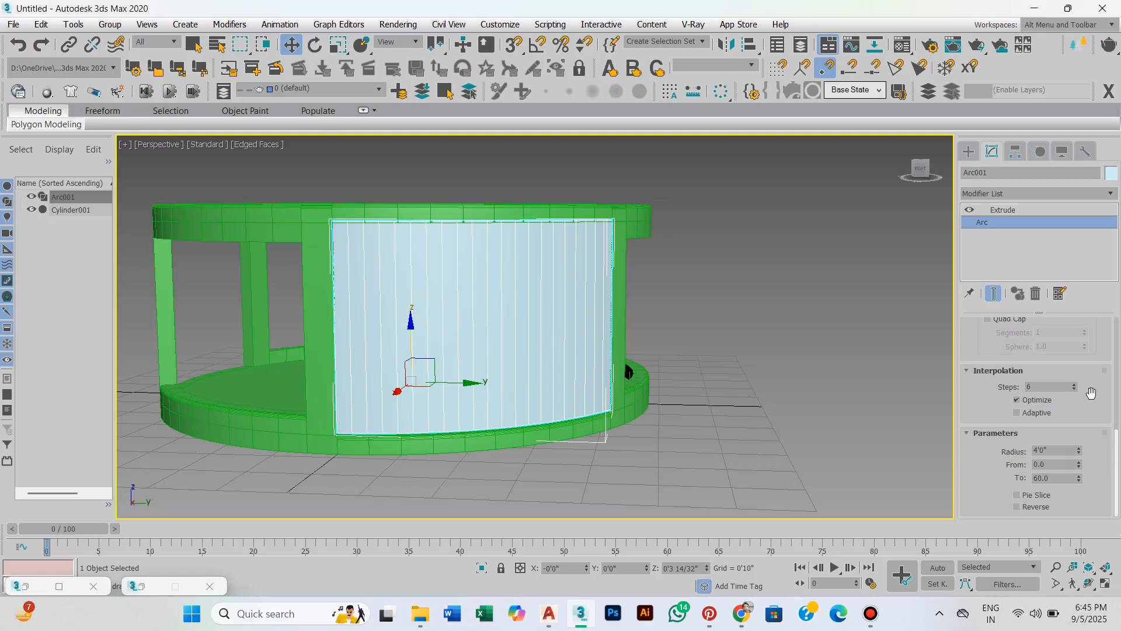
pyautogui.click(1080, 461)
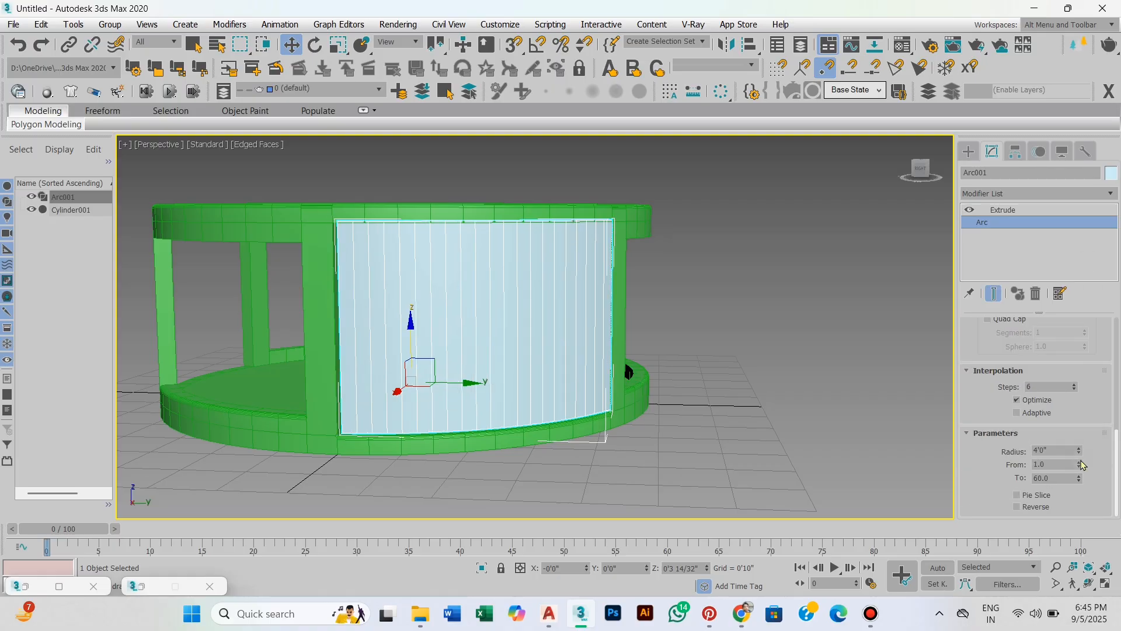
pyautogui.click(1079, 467)
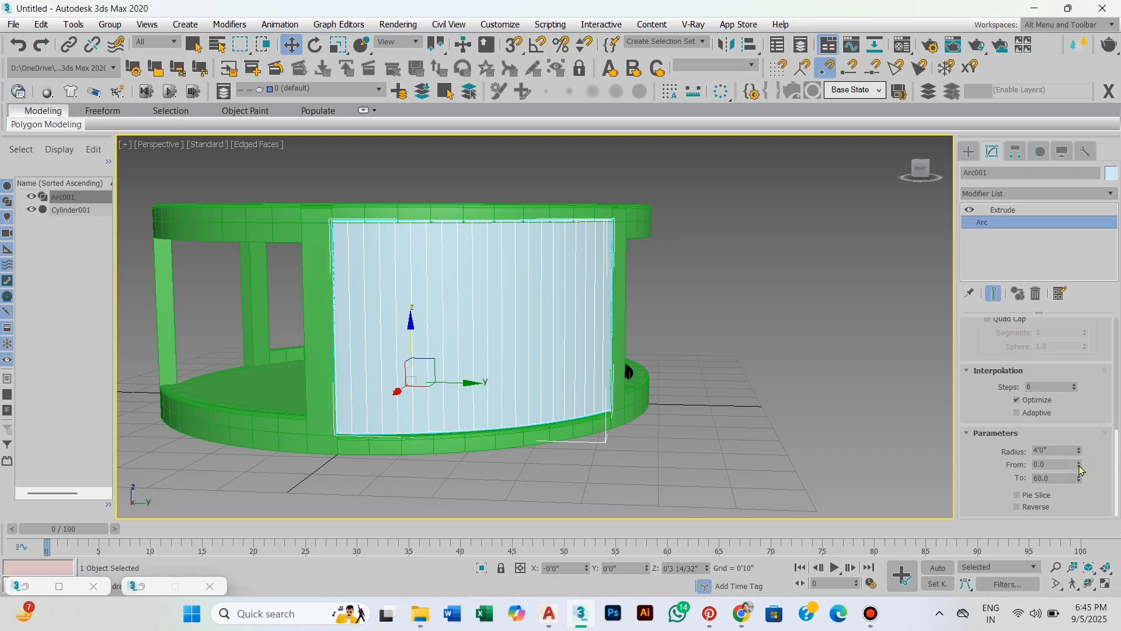
pyautogui.click(1079, 476)
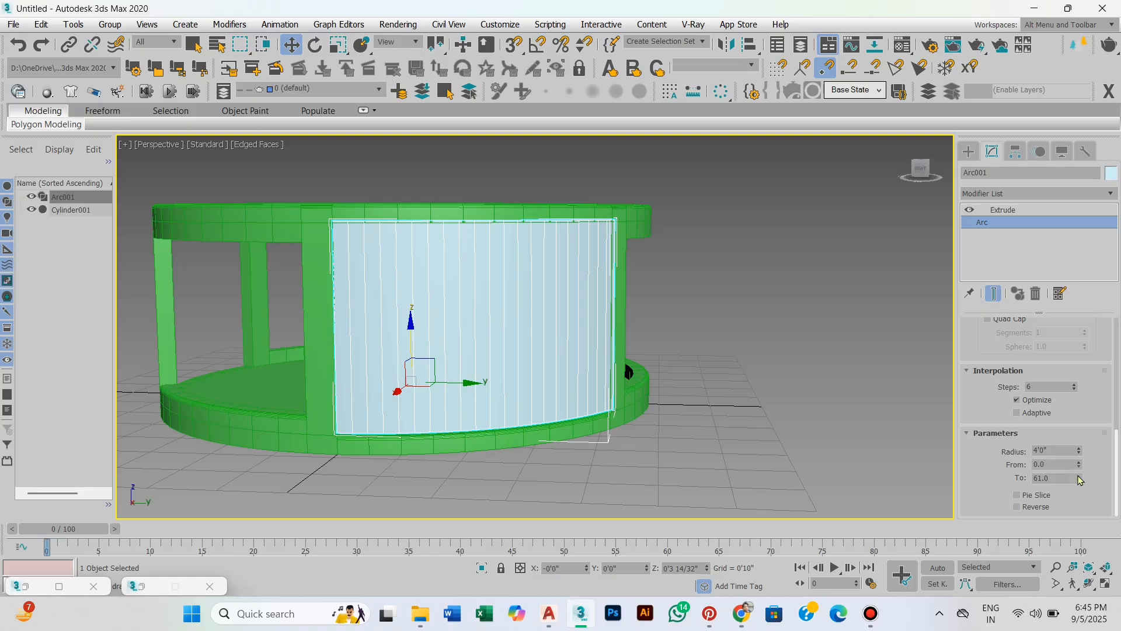
pyautogui.click(1079, 476)
# Step: Try to shift the curved panel sideways between its posts in the Left view by about 0'0 21/32"
pyautogui.keyDown('alt'); pyautogui.moveTo(747, 320); pyautogui.dragTo(676, 347, button='middle'); pyautogui.keyUp('alt')
pyautogui.hotkey('alt', 'w')
pyautogui.scroll(-2, 399, 233)
pyautogui.moveTo(368, 247); pyautogui.dragTo(333, 212, button='middle')
pyautogui.scroll(2, 310, 170)
pyautogui.scroll(2, 383, 400)
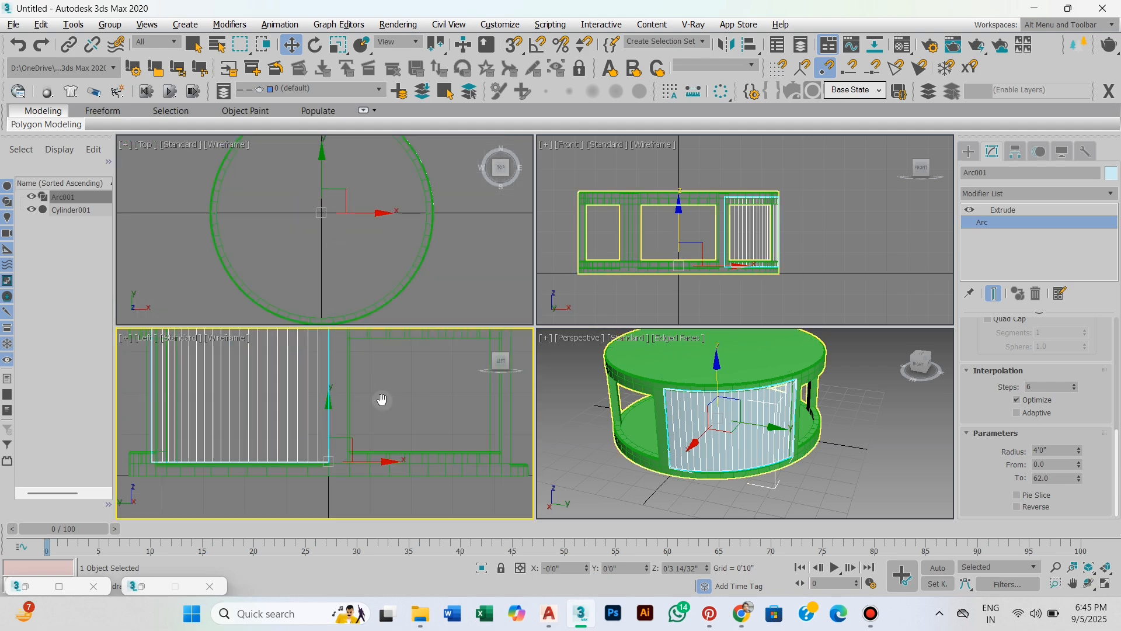
pyautogui.moveTo(382, 400); pyautogui.dragTo(456, 434, button='middle')
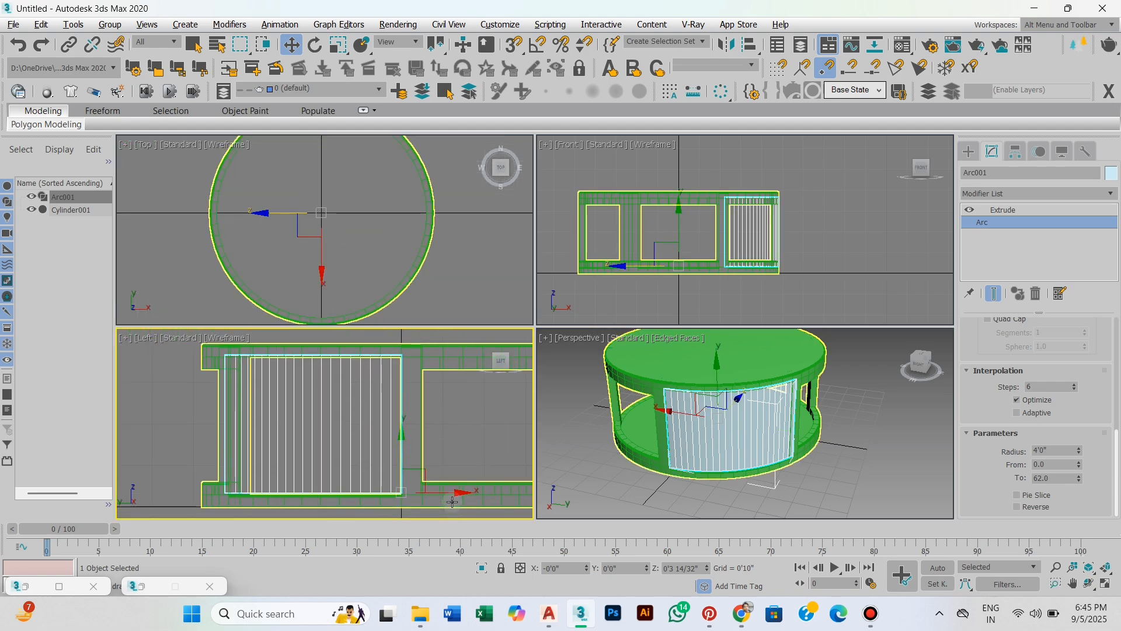
pyautogui.moveTo(449, 495); pyautogui.dragTo(453, 495)
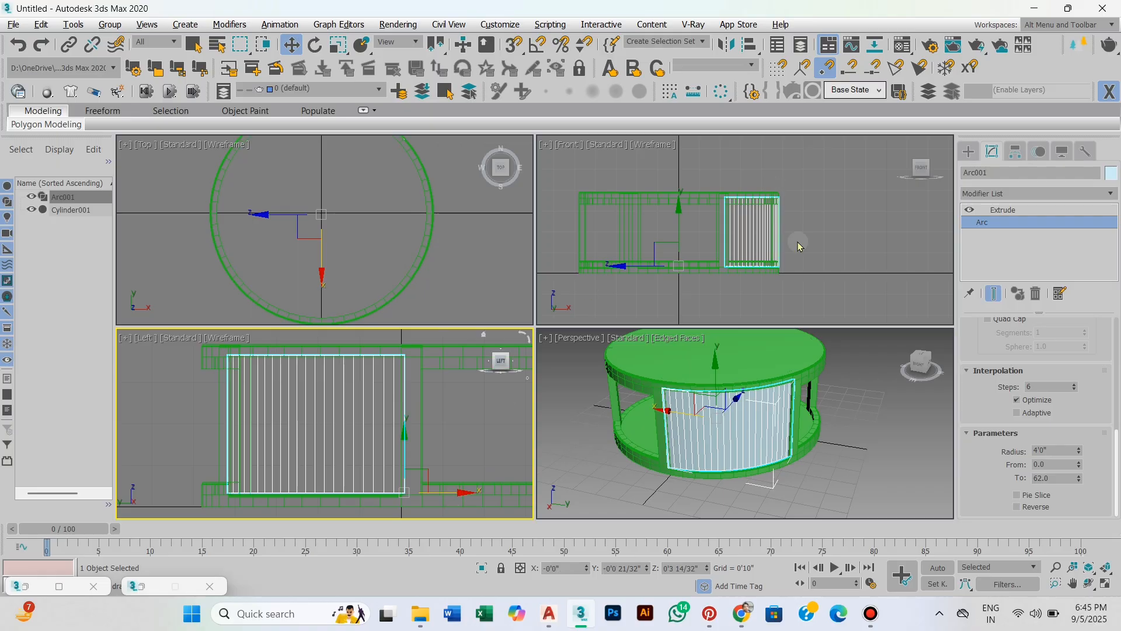
pyautogui.rightClick(825, 278)
pyautogui.scroll(3, 801, 268)
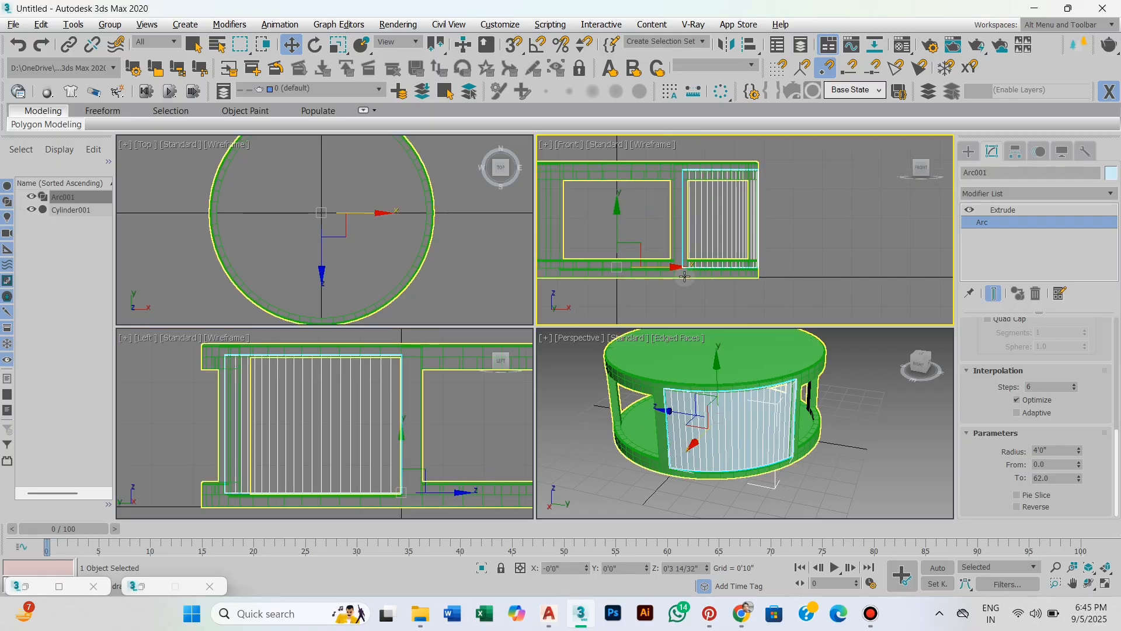
# Step: Shift the curved panel slightly along the Y and X axes to fit it between the two posts in the perspective view
pyautogui.rightClick(806, 419)
pyautogui.hotkey('alt', 'w')
pyautogui.keyDown('alt'); pyautogui.moveTo(604, 382); pyautogui.dragTo(612, 415, button='middle'); pyautogui.keyUp('alt')
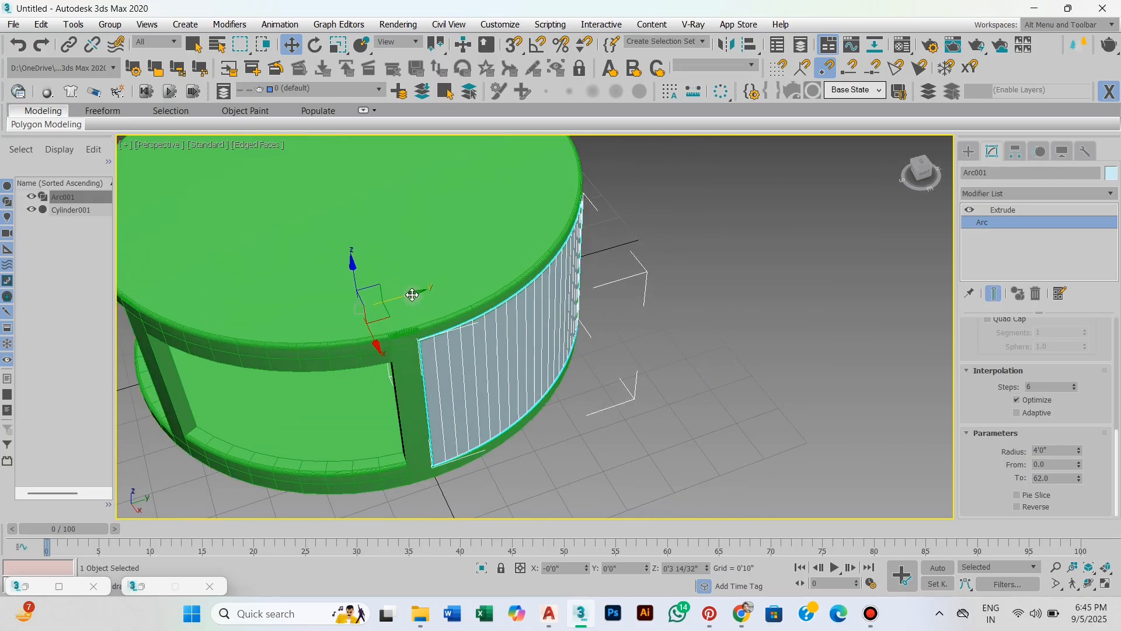
pyautogui.moveTo(411, 295); pyautogui.dragTo(407, 296)
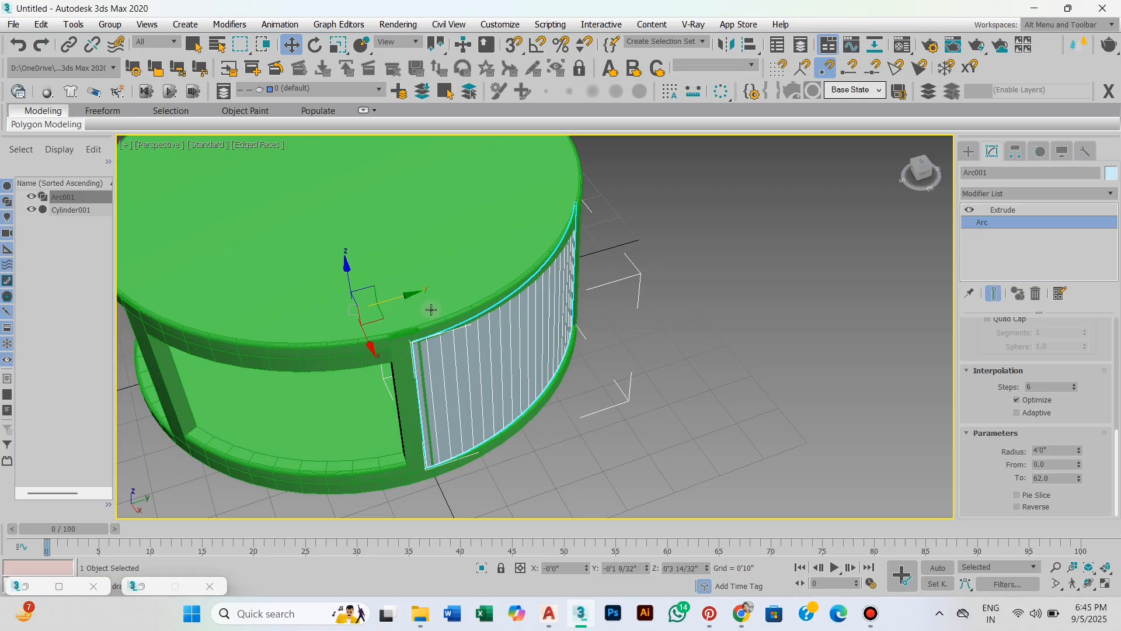
pyautogui.keyDown('alt'); pyautogui.moveTo(431, 309); pyautogui.dragTo(380, 292, button='middle'); pyautogui.keyUp('alt')
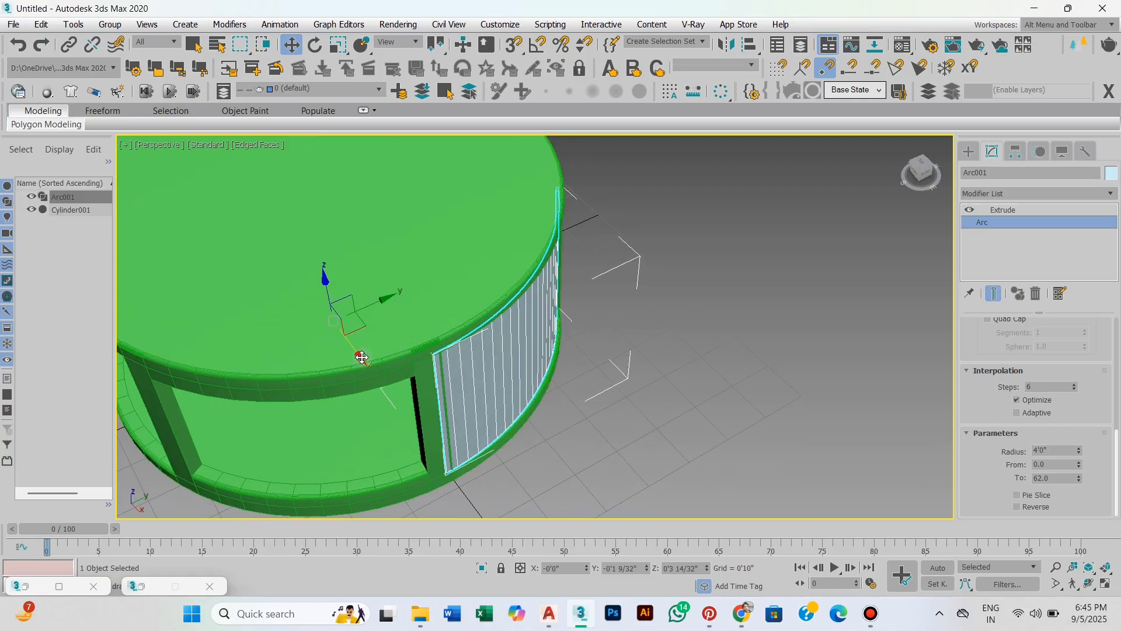
pyautogui.moveTo(362, 357); pyautogui.dragTo(367, 361)
pyautogui.keyDown('alt'); pyautogui.moveTo(555, 403); pyautogui.dragTo(518, 381, button='middle'); pyautogui.keyUp('alt')
# Step: Reposition the curved panel in the Top view to about X 0'0 11/32" and Y 0'0 8/32"
pyautogui.hotkey('alt', 'w')
pyautogui.moveTo(425, 245); pyautogui.dragTo(313, 263, button='middle')
pyautogui.press('e')
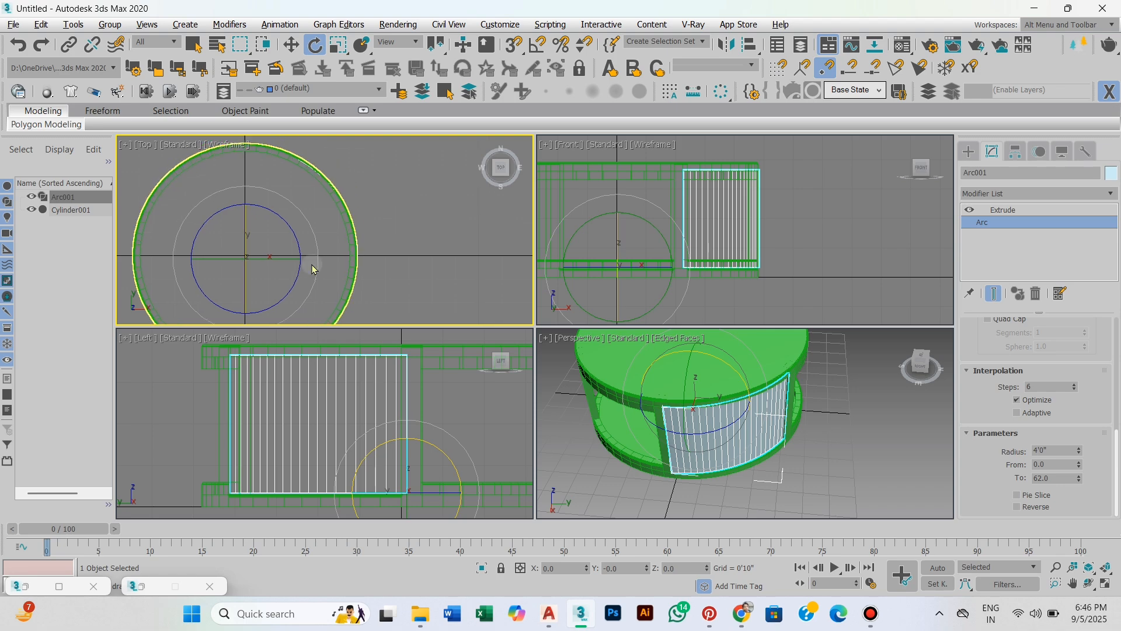
pyautogui.press('w')
pyautogui.moveTo(266, 240); pyautogui.dragTo(267, 239)
pyautogui.middleClick(632, 377)
pyautogui.hotkey('alt', 'w')
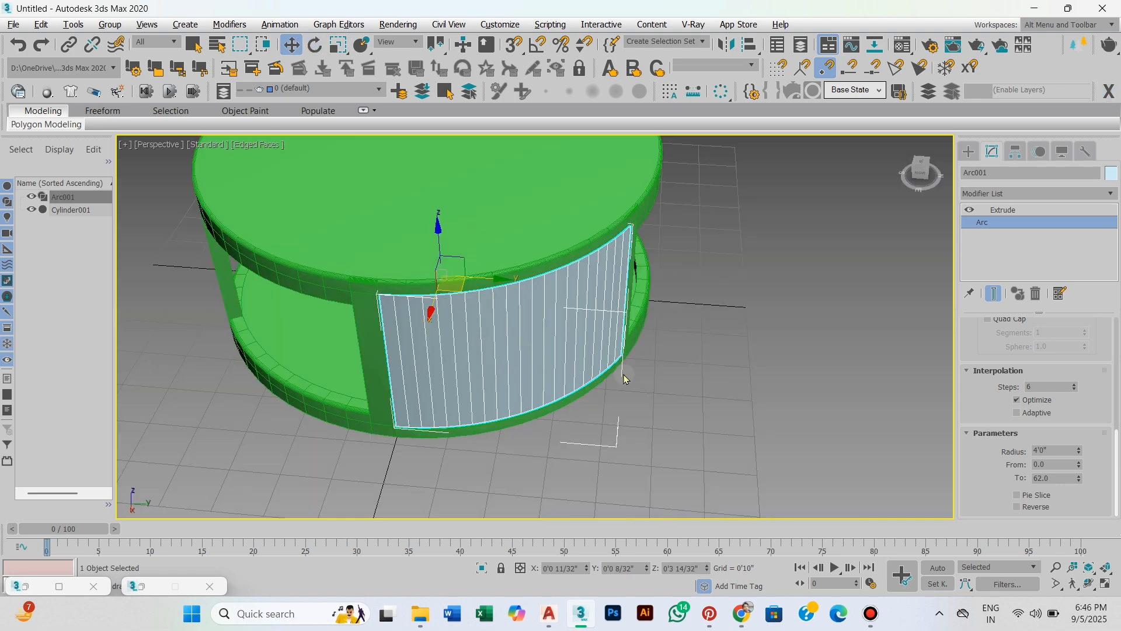
# Step: Nudge the curved panel sideways in the Left view and check its fit between the posts in perspective
pyautogui.keyDown('alt'); pyautogui.moveTo(625, 373); pyautogui.dragTo(478, 290, button='middle'); pyautogui.keyUp('alt')
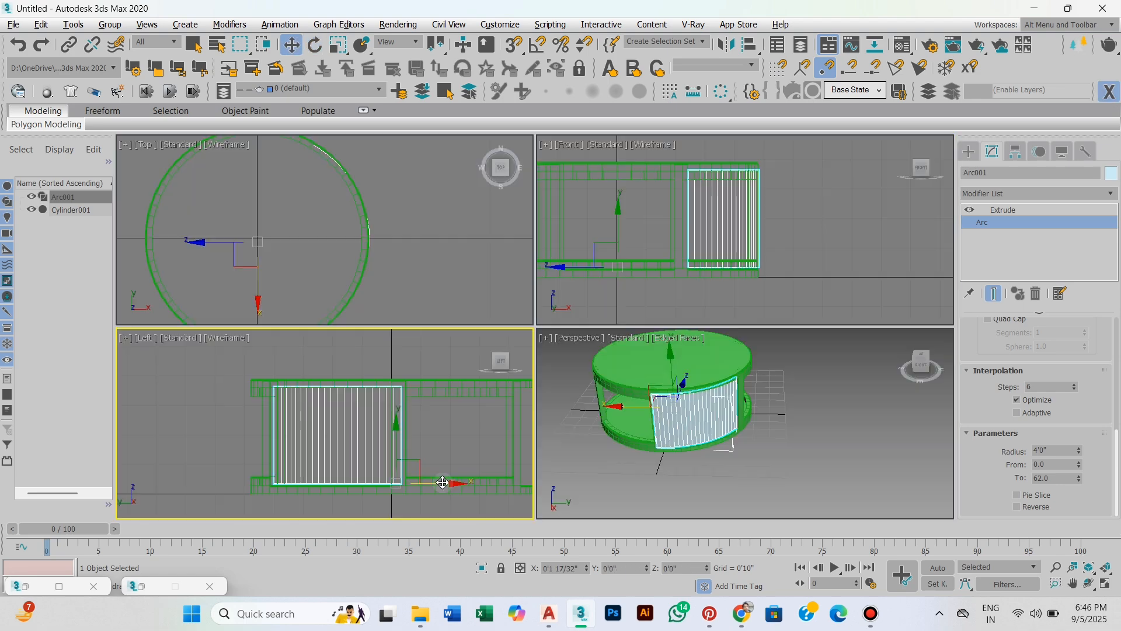
pyautogui.moveTo(443, 482); pyautogui.dragTo(437, 482)
pyautogui.middleClick(720, 431)
pyautogui.hotkey('alt', 'w')
pyautogui.keyDown('alt'); pyautogui.moveTo(719, 431); pyautogui.dragTo(584, 298, button='middle'); pyautogui.keyUp('alt')
pyautogui.click(869, 614)
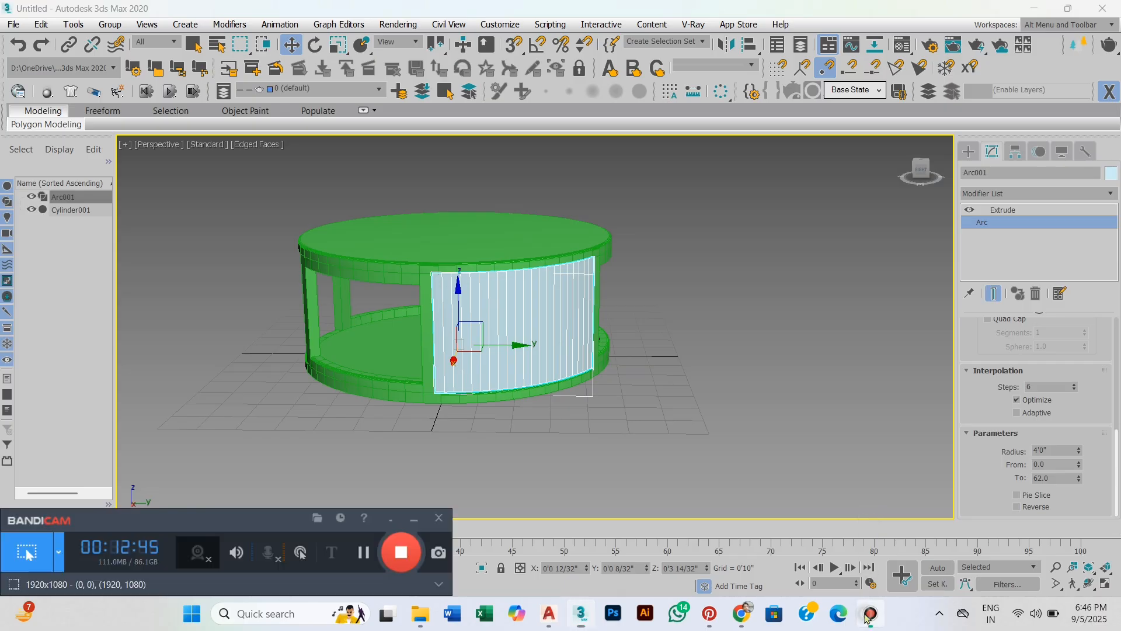
pyautogui.click(364, 552)
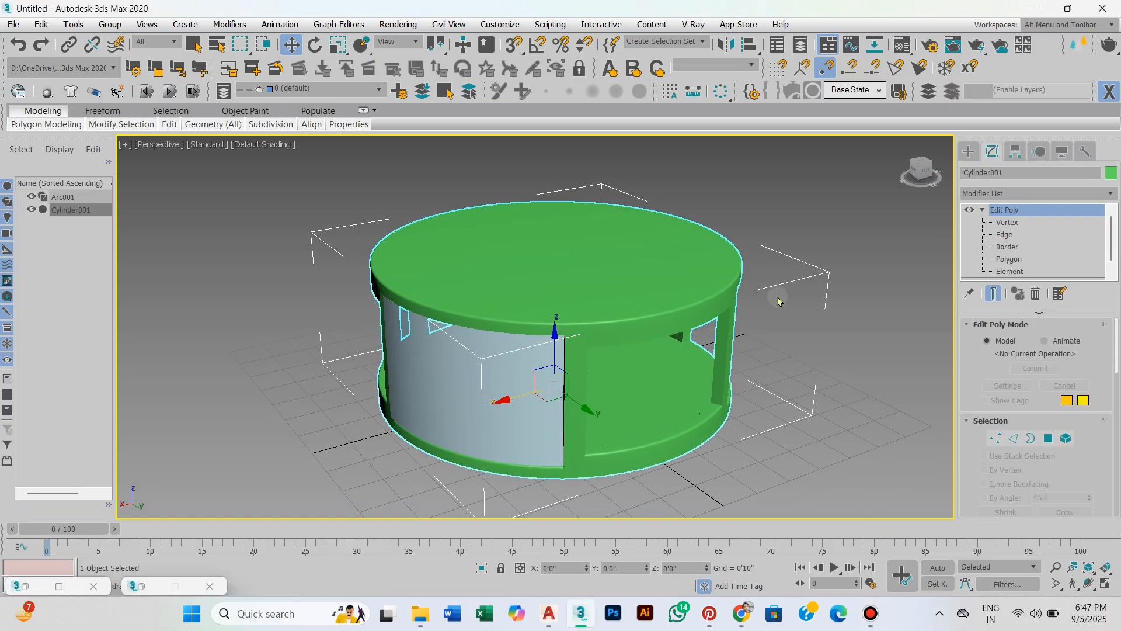
# Step: Assign the Wood_Teak_33_35_100cm material to the table body and show its texture in the viewport
pyautogui.click(902, 47)
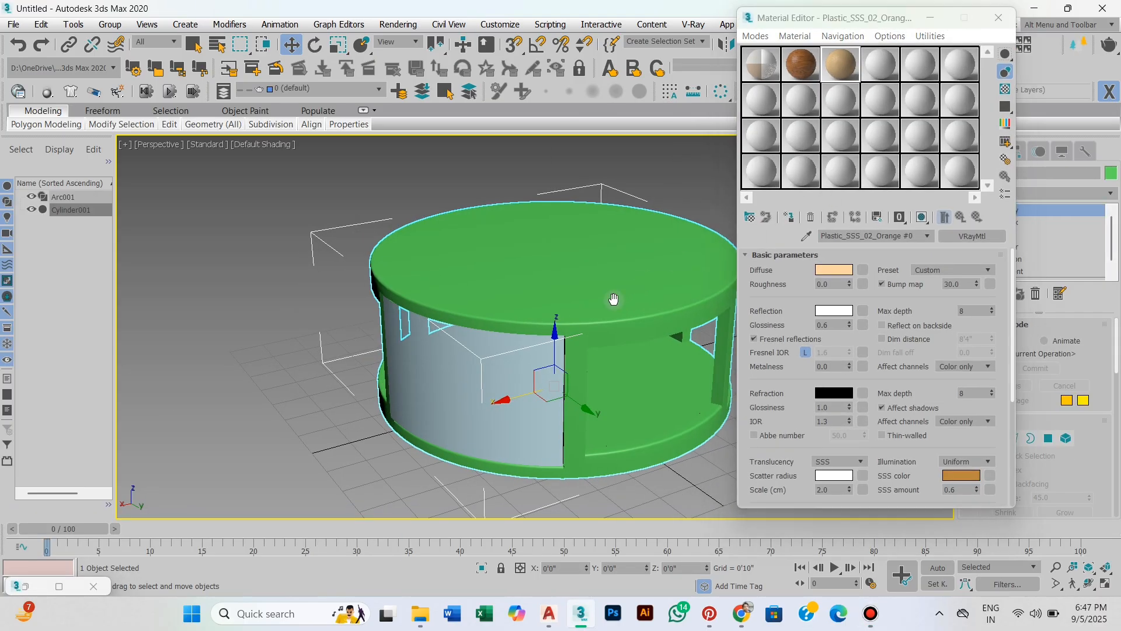
pyautogui.moveTo(610, 297); pyautogui.dragTo(585, 305, button='middle')
pyautogui.click(800, 64)
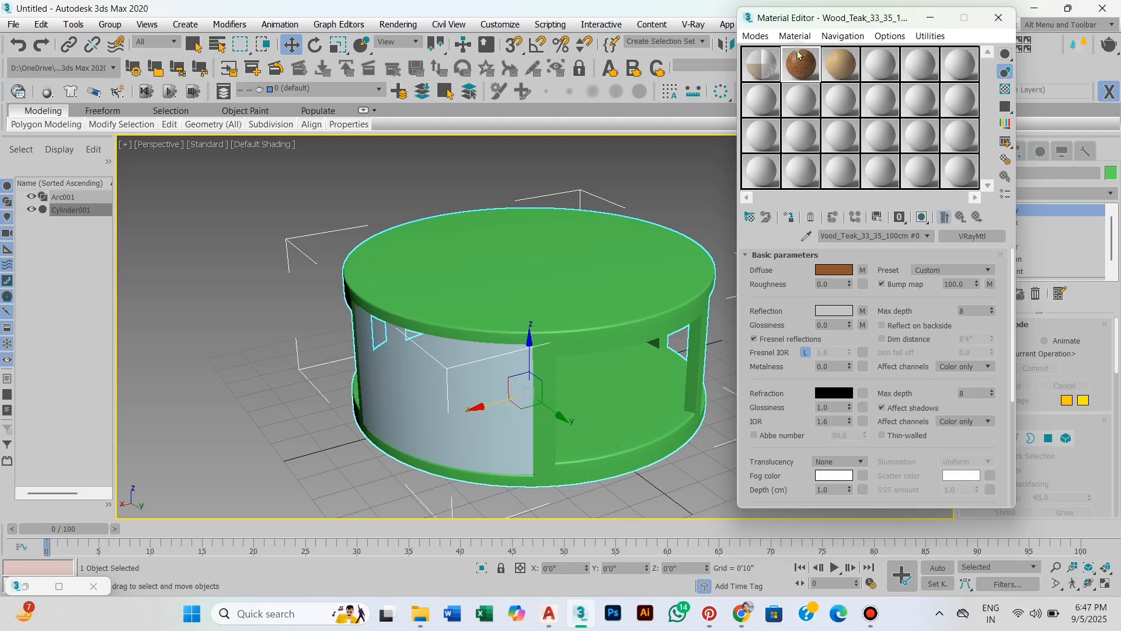
pyautogui.moveTo(621, 251); pyautogui.dragTo(620, 253)
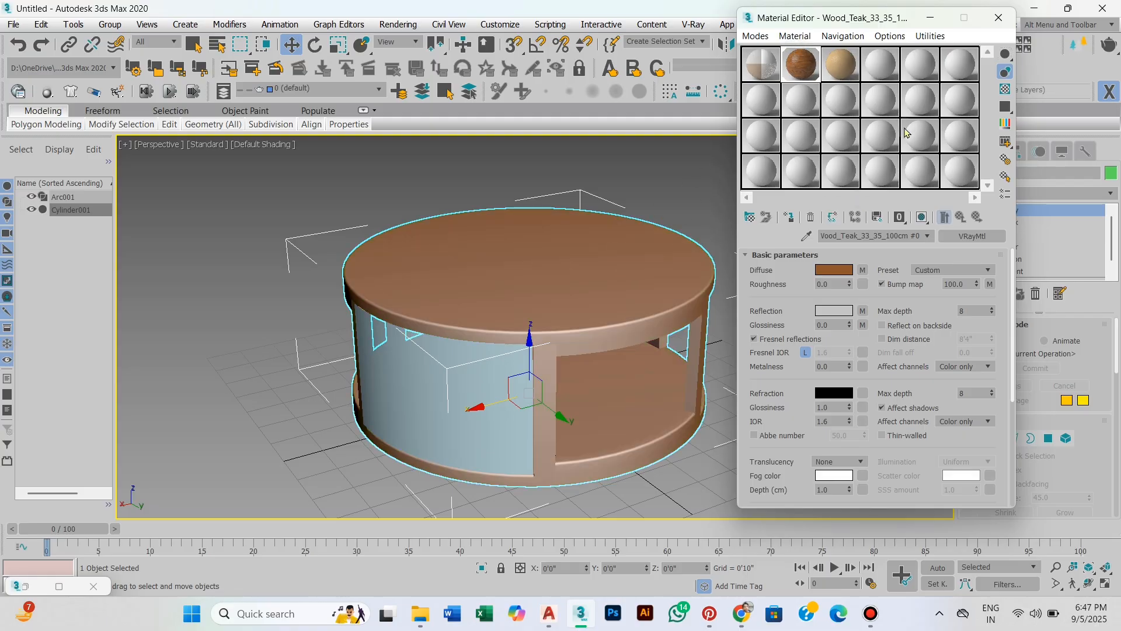
pyautogui.click(920, 220)
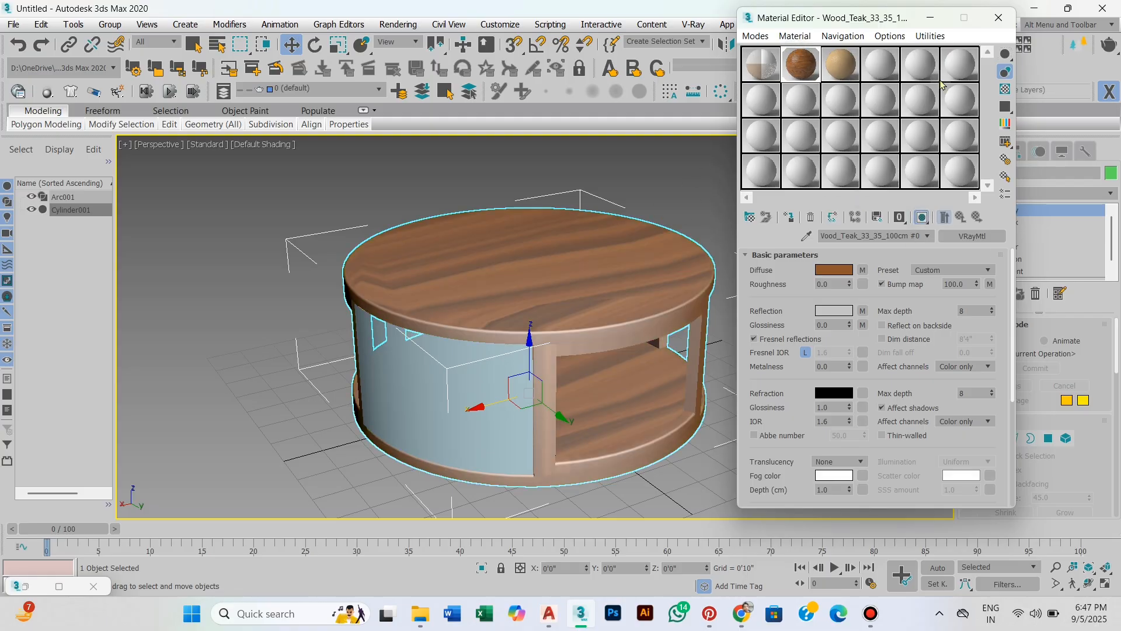
# Step: Put the Material Editor away and apply a UVW Map modifier with Box mapping to the table body
pyautogui.click(932, 18)
pyautogui.click(1013, 193)
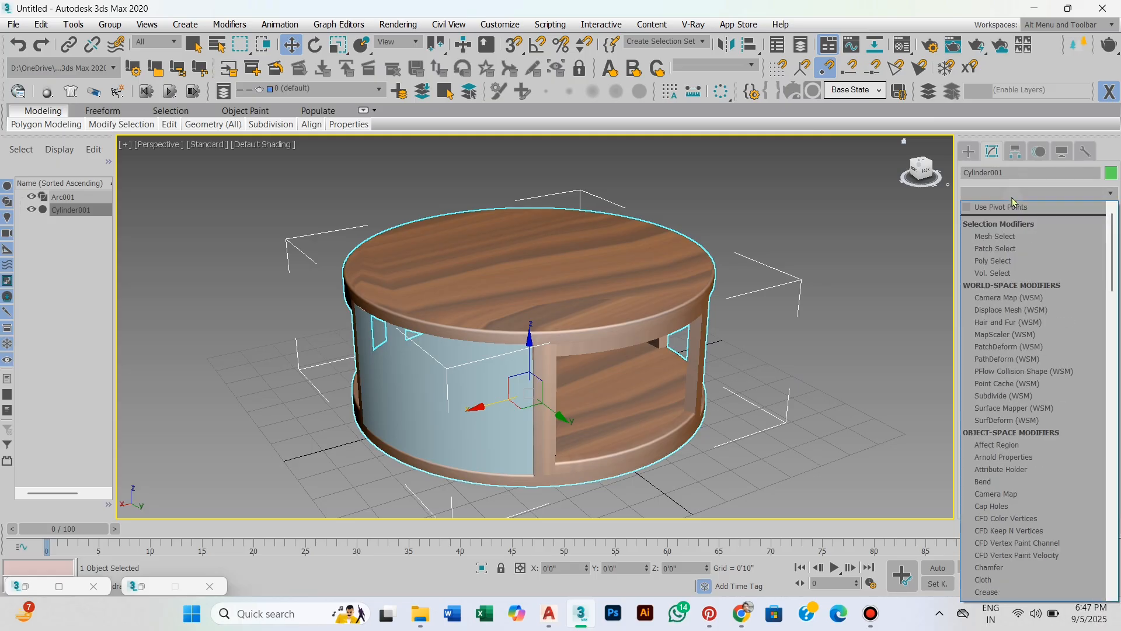
pyautogui.press('u')
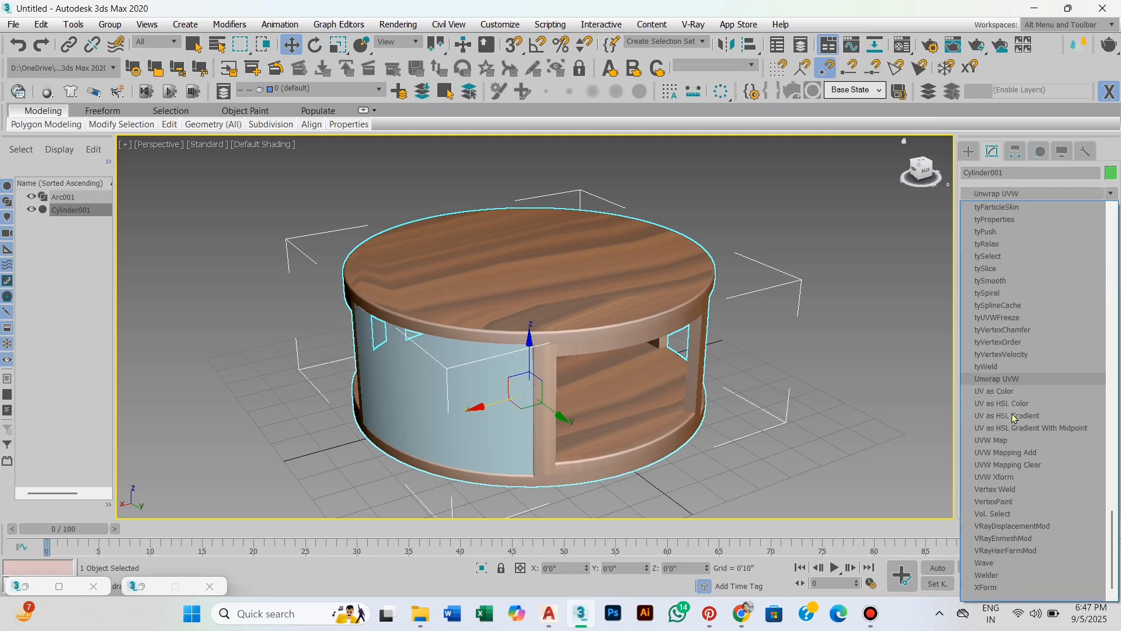
pyautogui.click(1014, 439)
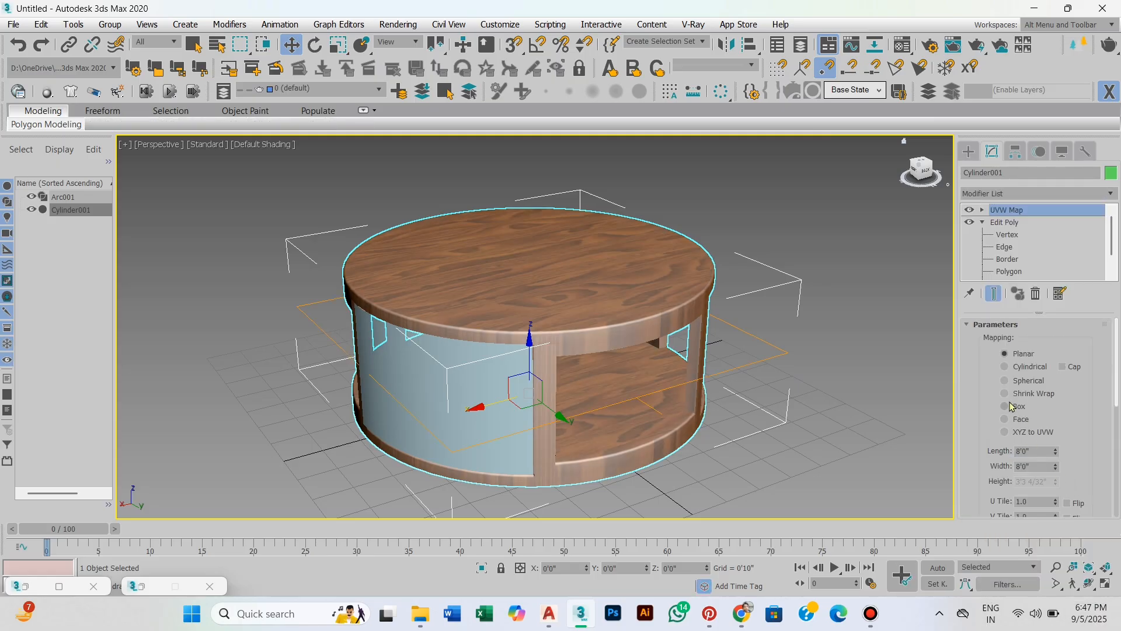
pyautogui.click(1005, 407)
# Step: Set the table body's box mapping length, width and height to 0'10" each
pyautogui.moveTo(729, 390)
pyautogui.keyDown('alt'); pyautogui.mouseDown(button='middle')
pyautogui.moveTo(728, 366)
pyautogui.moveTo(726, 399)
pyautogui.mouseUp(button='middle'); pyautogui.keyUp('alt')
pyautogui.moveTo(687, 458); pyautogui.dragTo(679, 411, button='middle')
pyautogui.scroll(3, 679, 411)
pyautogui.moveTo(618, 369); pyautogui.dragTo(615, 407, button='middle')
pyautogui.scroll(-5, 619, 388)
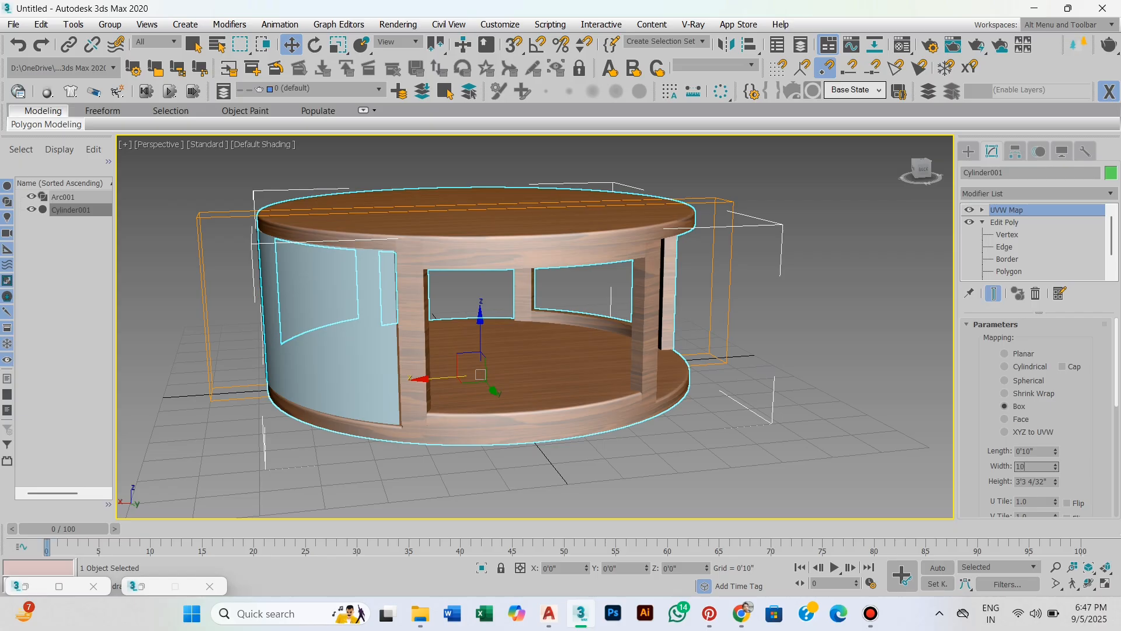
pyautogui.press('Return')
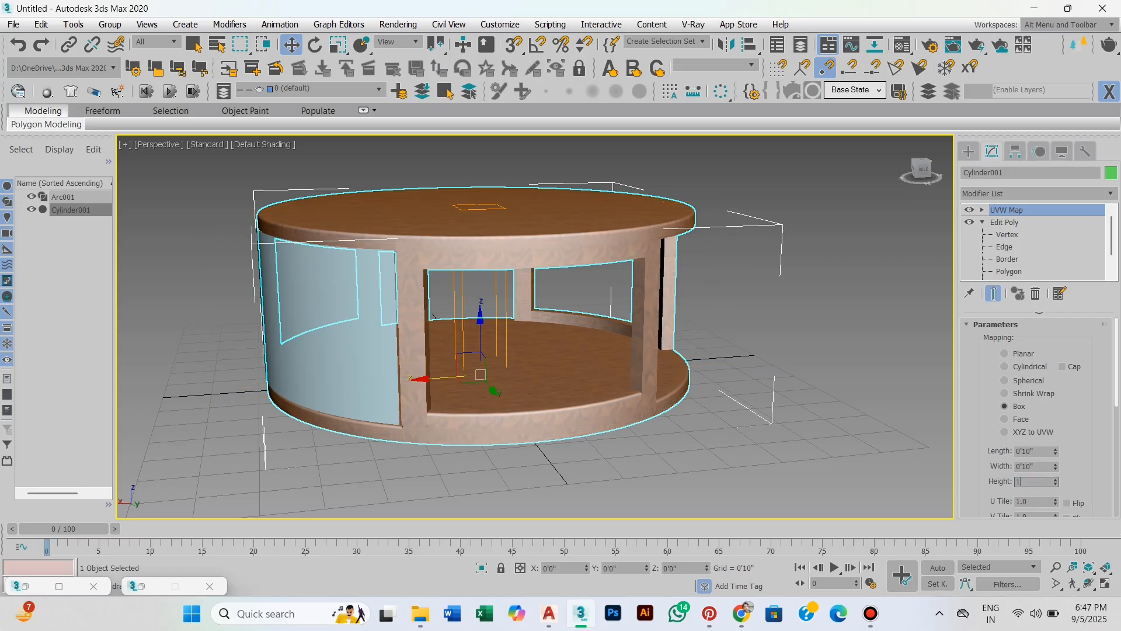
pyautogui.keyDown('alt'); pyautogui.moveTo(607, 356); pyautogui.dragTo(639, 363, button='middle'); pyautogui.keyUp('alt')
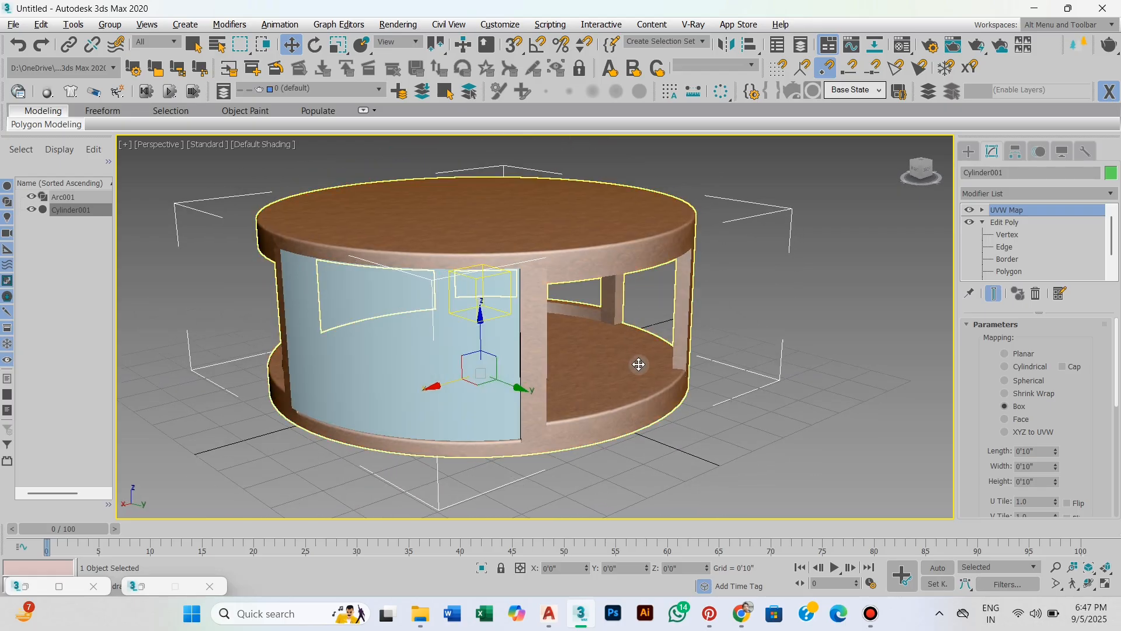
# Step: Select the curved panel, display edged faces and add an Edit Poly modifier to it
pyautogui.click(437, 363)
pyautogui.keyDown('alt'); pyautogui.moveTo(437, 363); pyautogui.dragTo(512, 377, button='middle'); pyautogui.keyUp('alt')
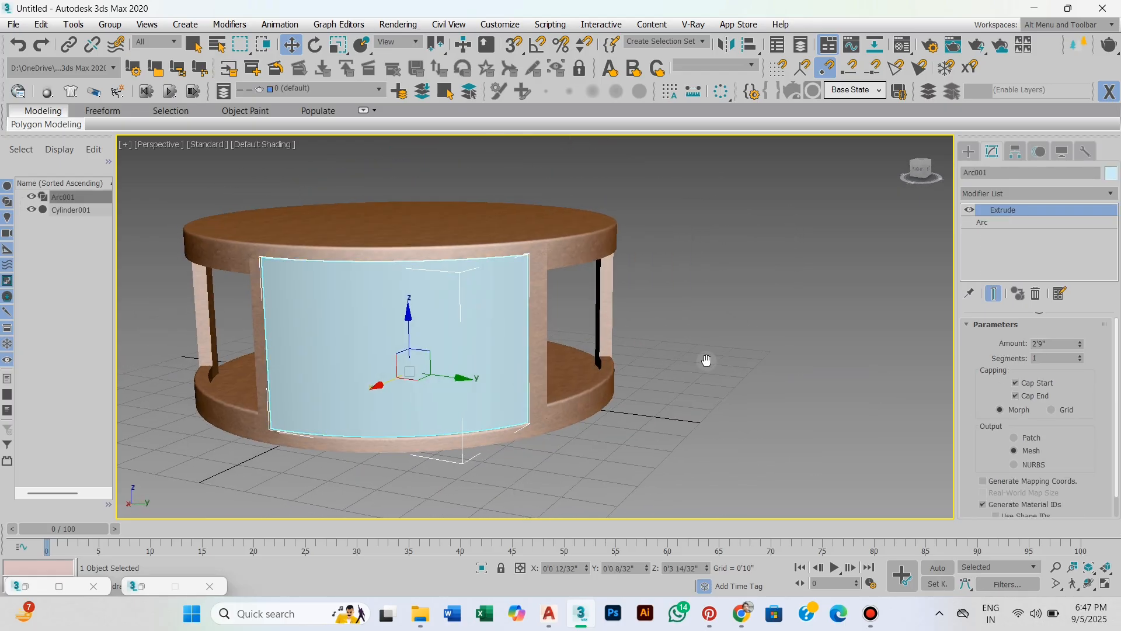
pyautogui.moveTo(708, 358); pyautogui.dragTo(734, 366, button='middle')
pyautogui.press('F4')
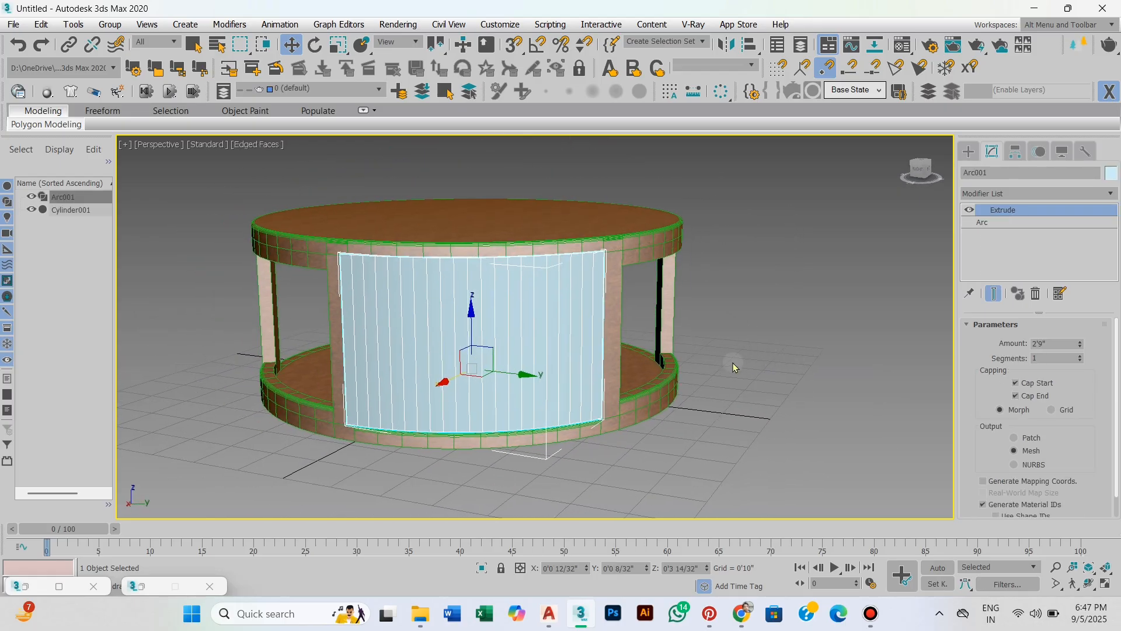
pyautogui.click(1014, 193)
pyautogui.scroll(-10, 1025, 408)
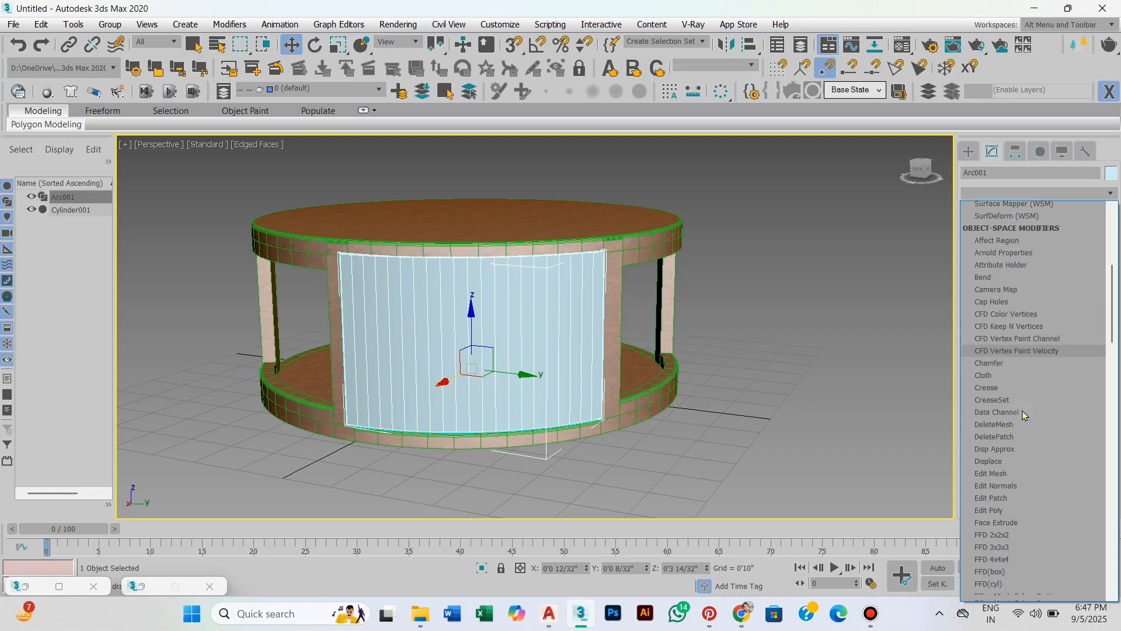
pyautogui.click(996, 464)
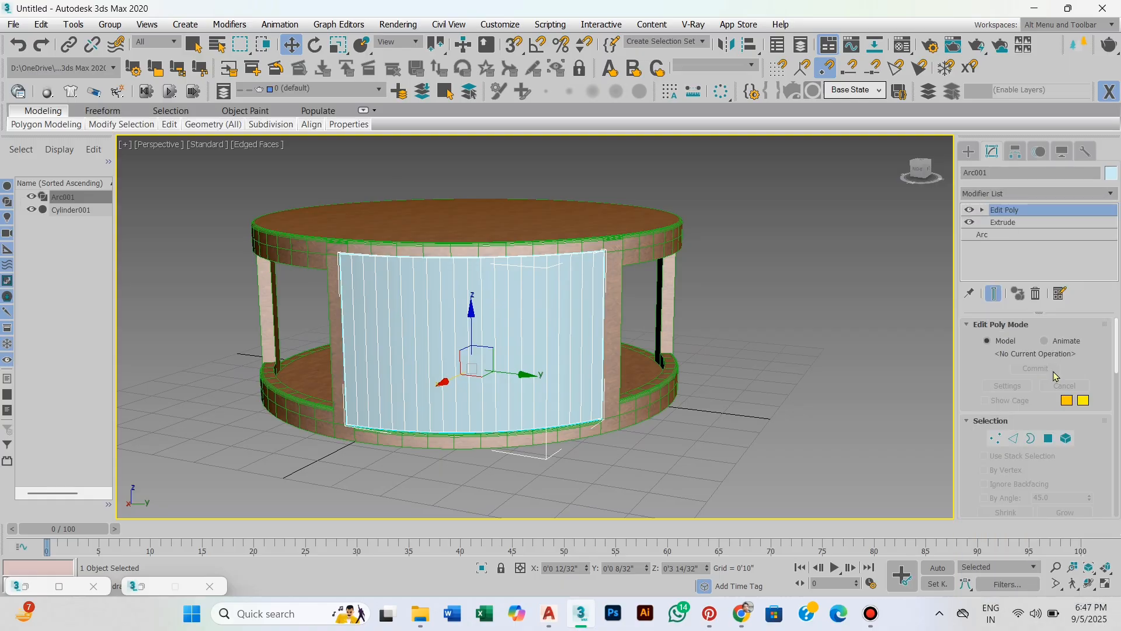
# Step: Select the panel's vertical edges and connect them with 10 segments
pyautogui.click(1016, 438)
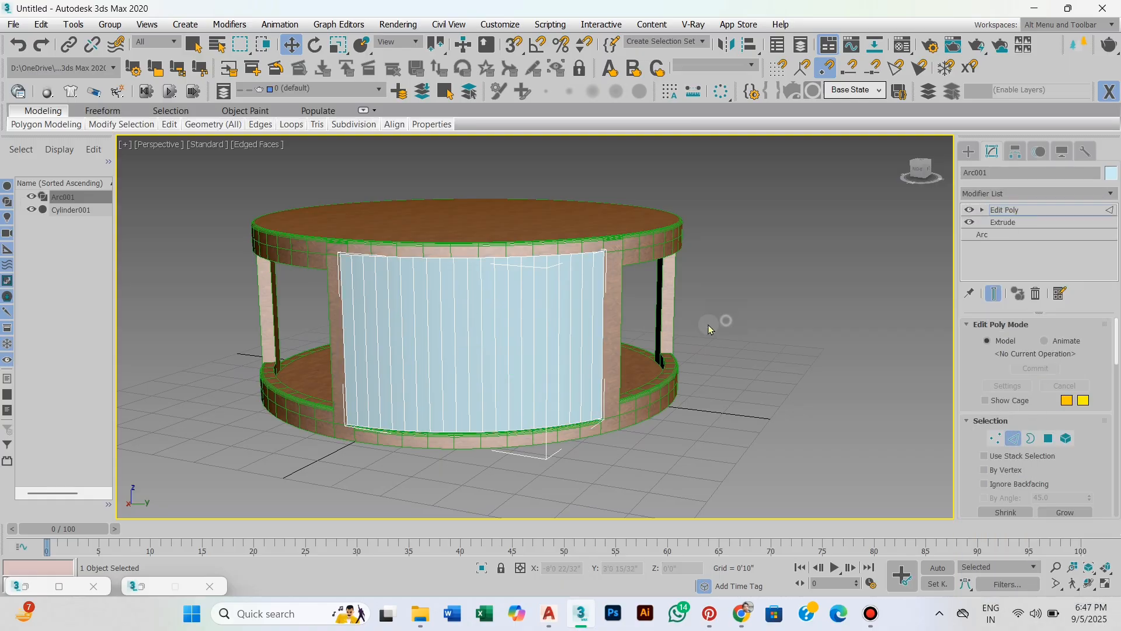
pyautogui.moveTo(709, 329); pyautogui.dragTo(281, 335)
pyautogui.scroll(-2, 1082, 472)
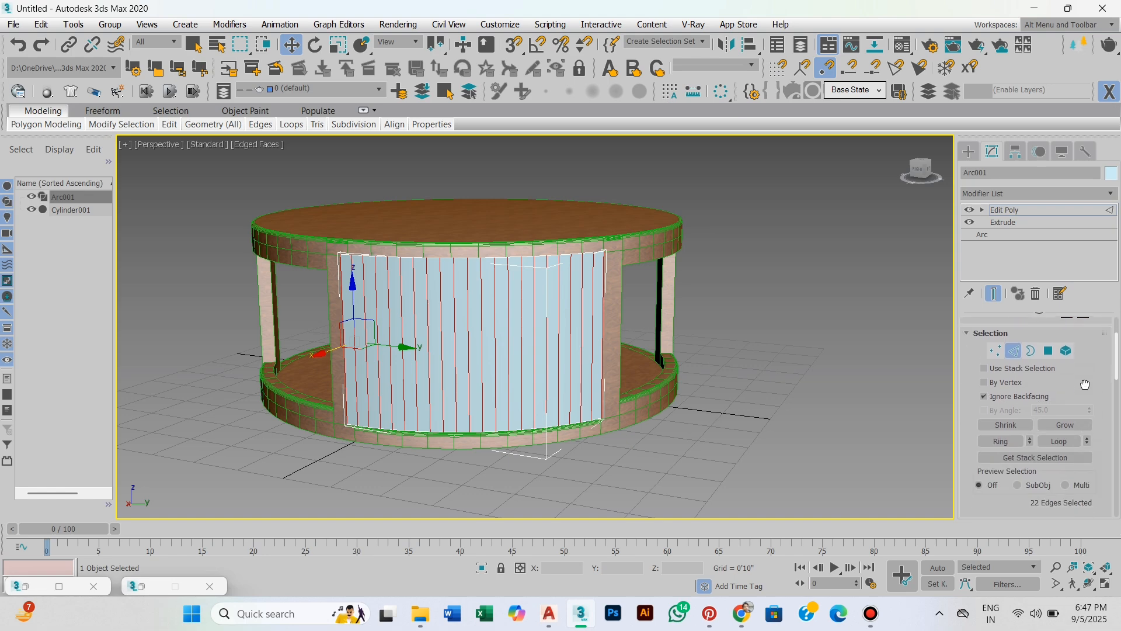
pyautogui.scroll(-4, 1087, 391)
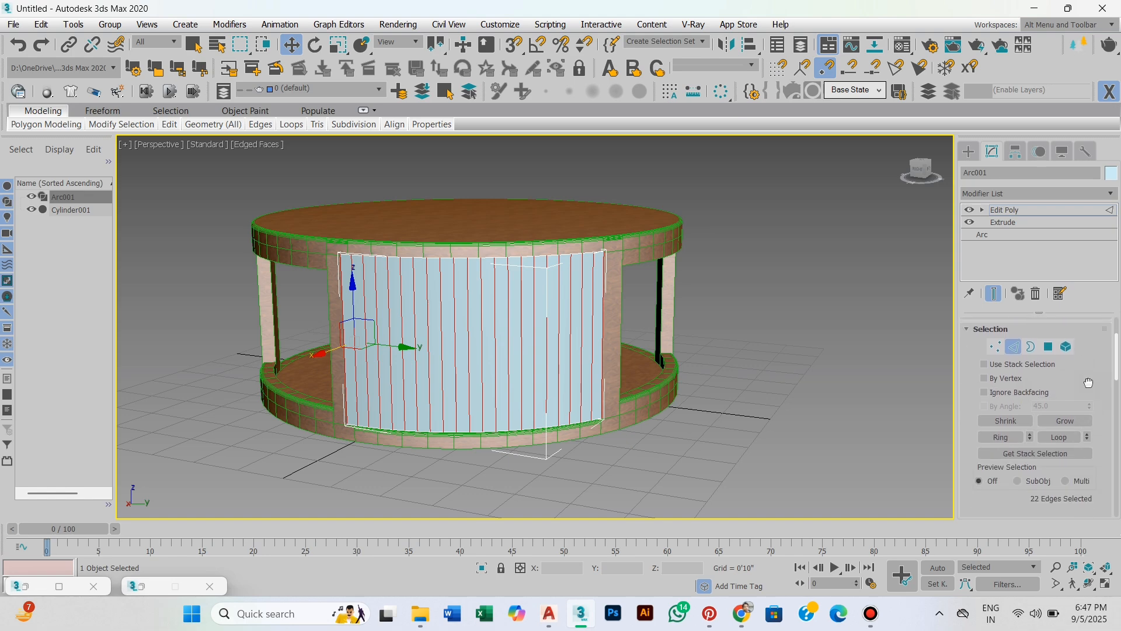
pyautogui.scroll(-2, 1081, 448)
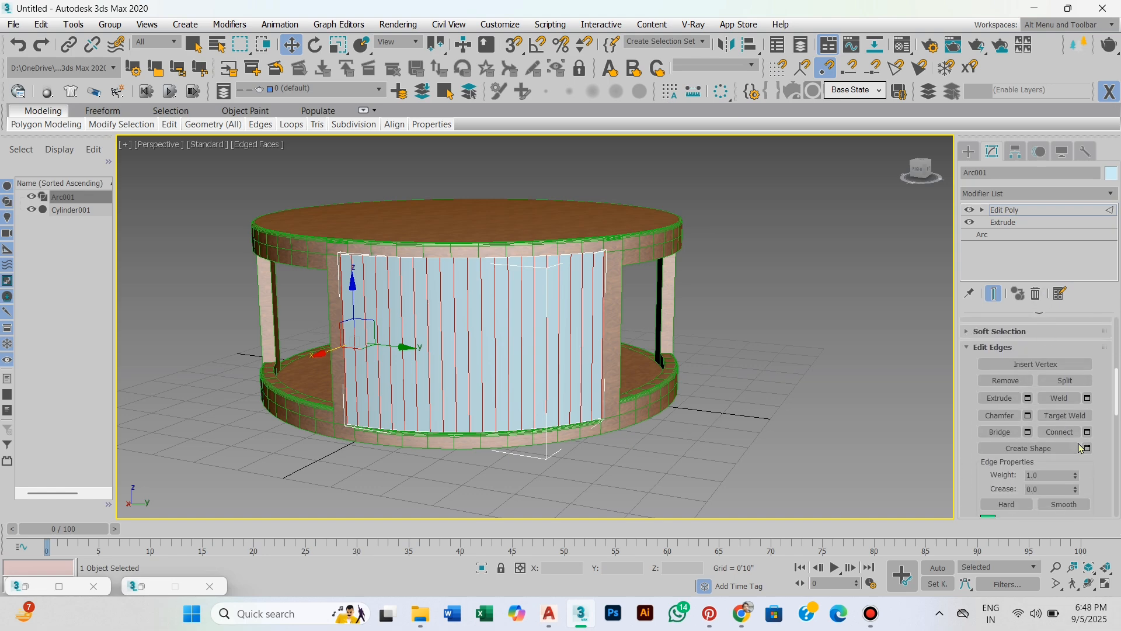
pyautogui.click(1087, 432)
pyautogui.moveTo(794, 424); pyautogui.dragTo(777, 420, button='middle')
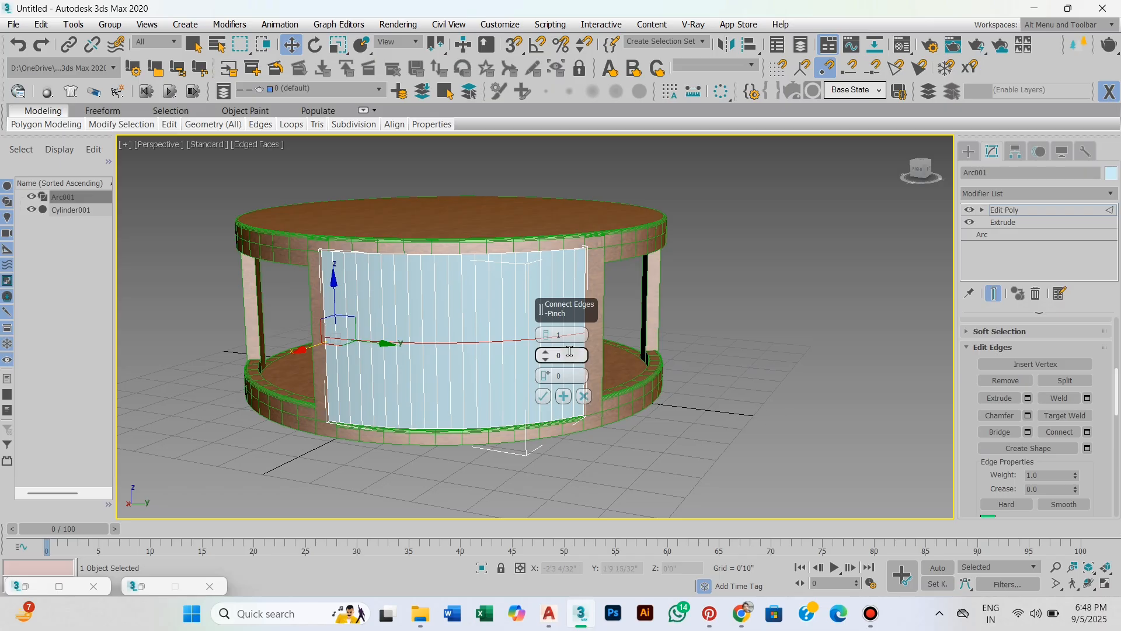
pyautogui.press('Return')
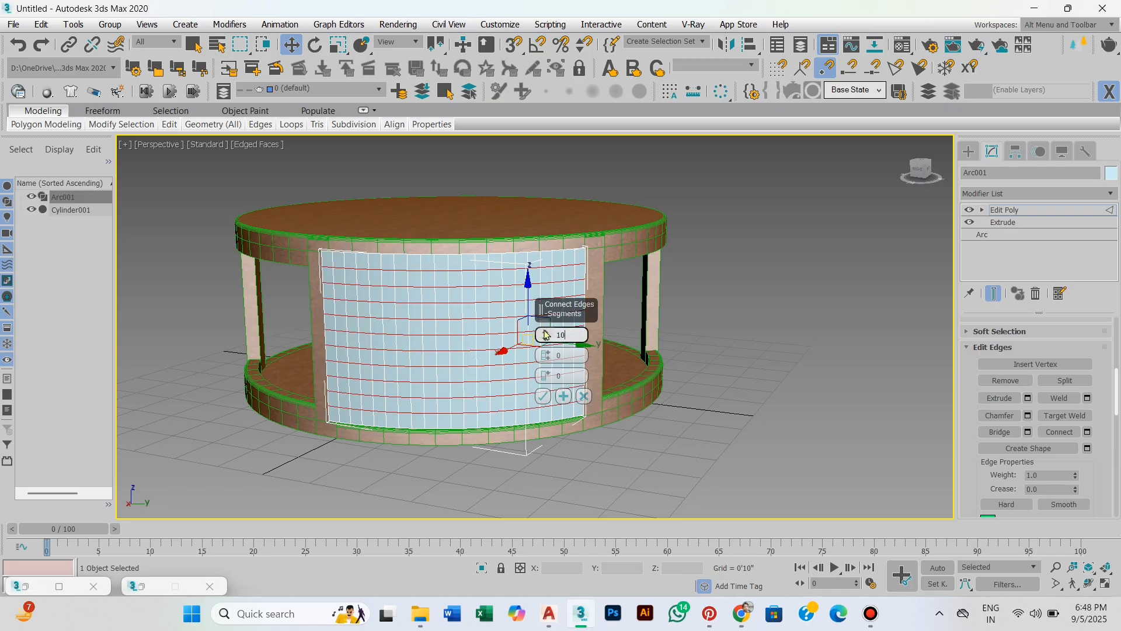
pyautogui.click(543, 396)
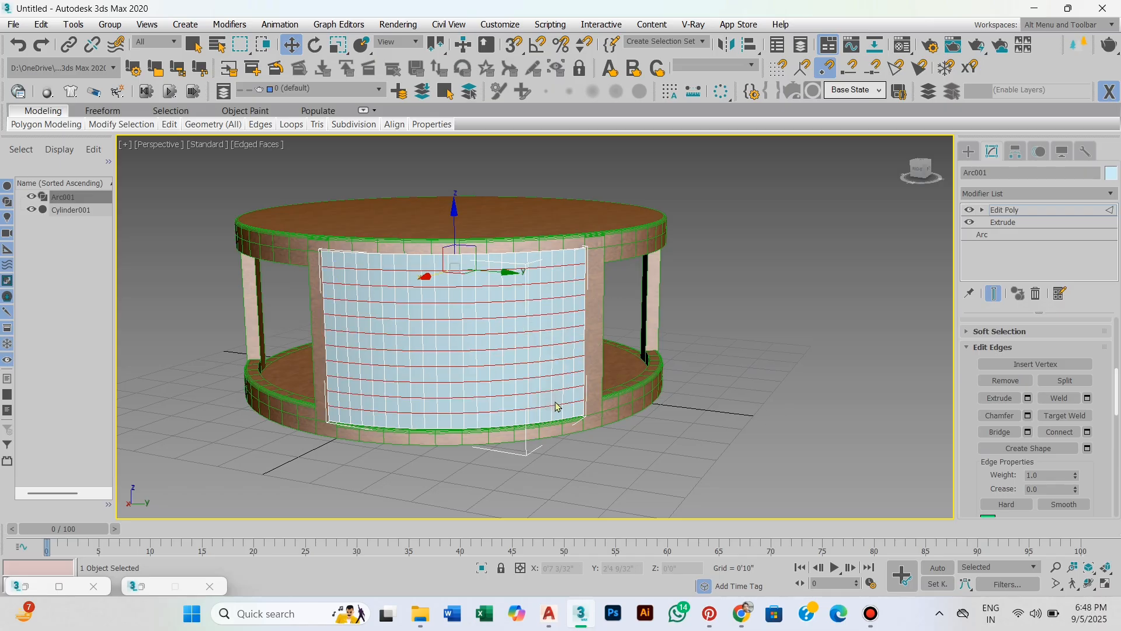
# Step: Select all of the panel's edges, generate a diagonal diamond topology across it, and reselect the resulting edges
pyautogui.moveTo(548, 404); pyautogui.dragTo(587, 390, button='middle')
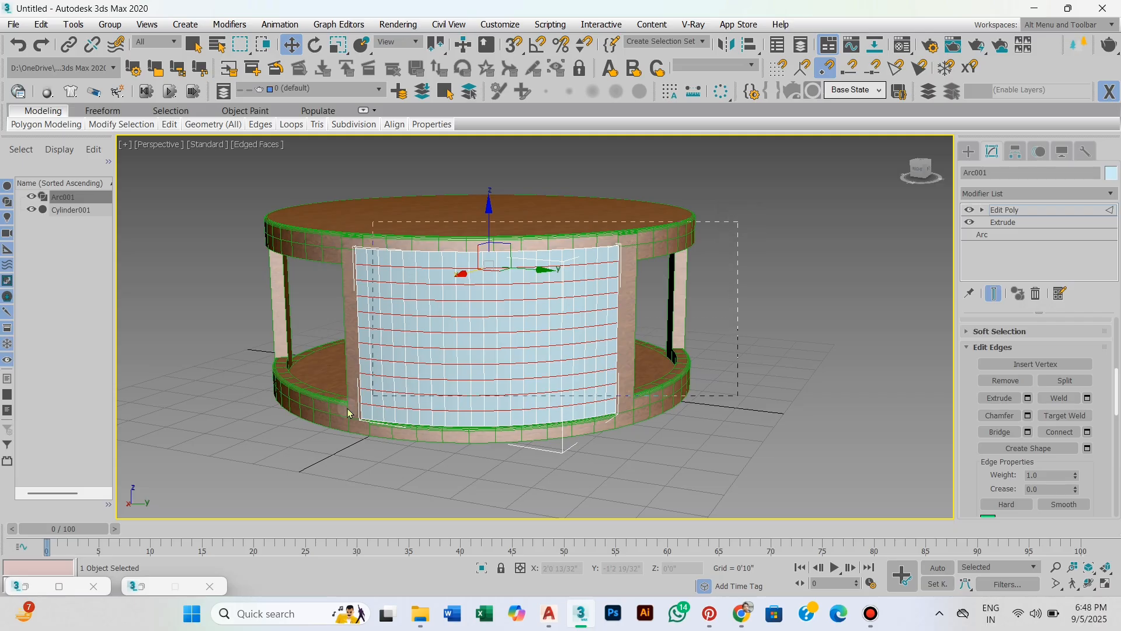
pyautogui.moveTo(348, 411); pyautogui.dragTo(294, 429)
pyautogui.moveTo(441, 398); pyautogui.dragTo(555, 377, button='middle')
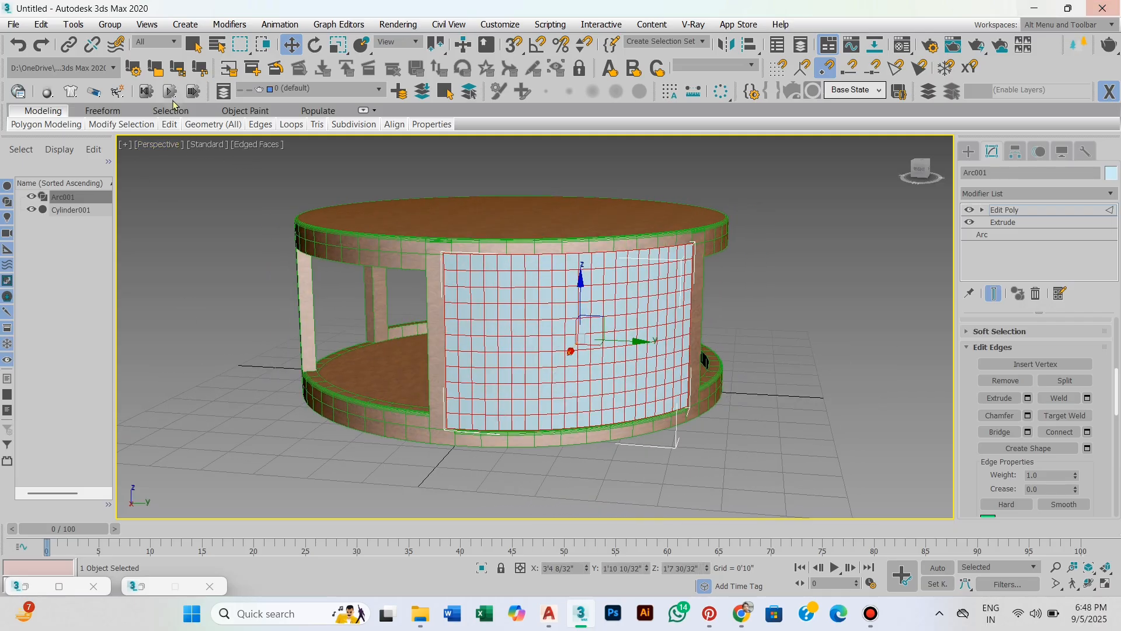
pyautogui.click(36, 126)
pyautogui.click(70, 264)
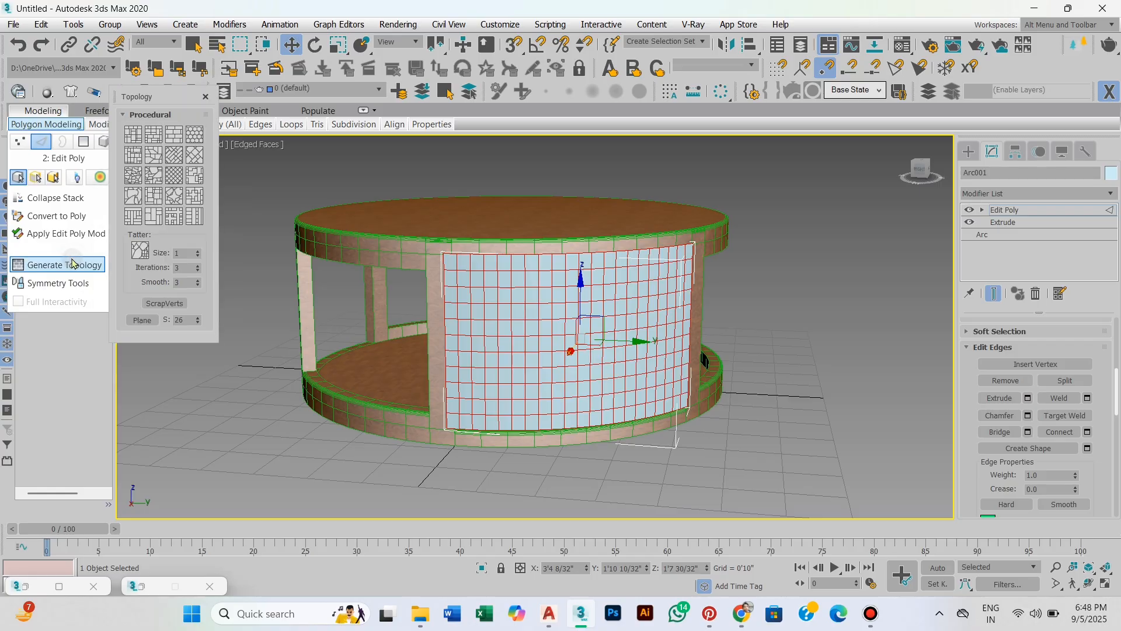
pyautogui.click(179, 178)
pyautogui.moveTo(676, 325); pyautogui.dragTo(687, 328, button='middle')
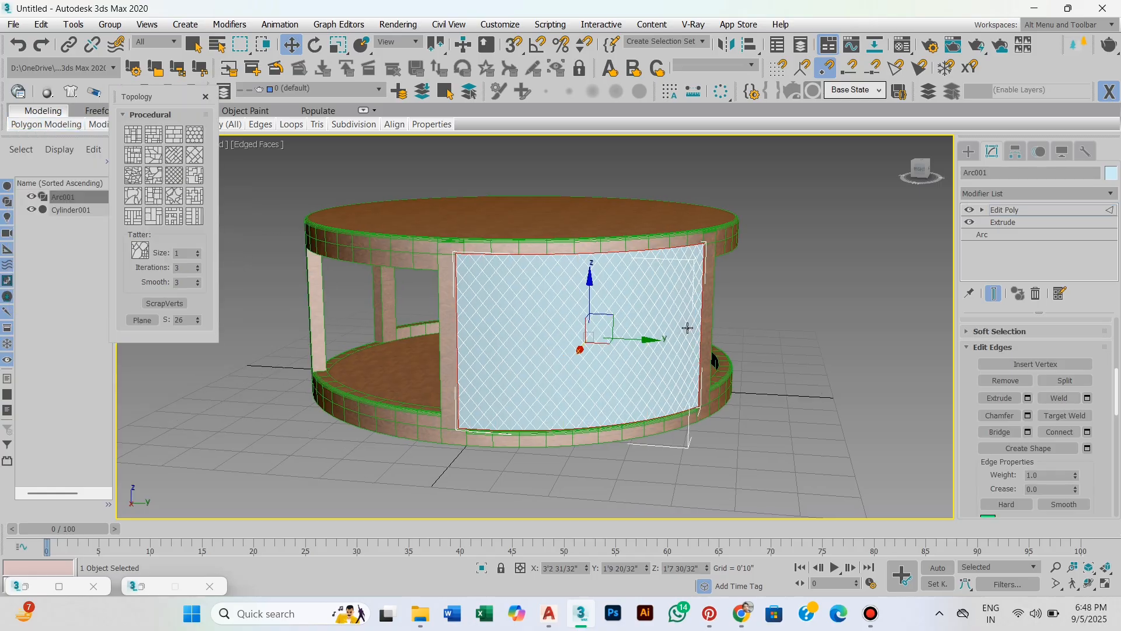
pyautogui.moveTo(415, 440); pyautogui.dragTo(413, 442)
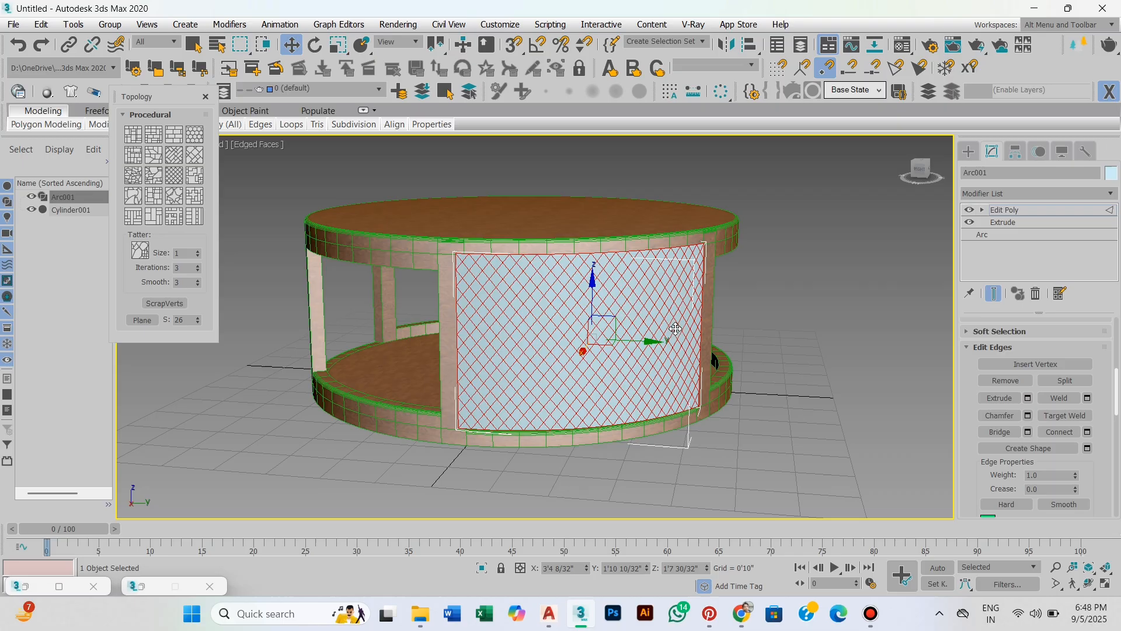
pyautogui.click(205, 98)
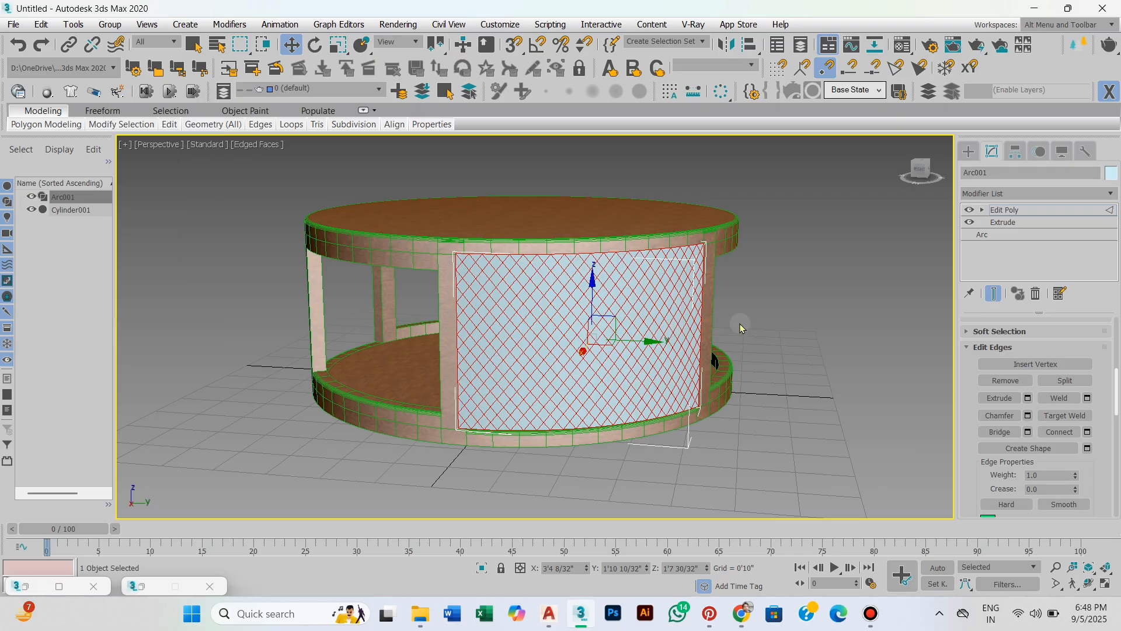
# Step: Switch the curved panel to polygon level with all of its diamond polygons selected
pyautogui.moveTo(740, 329); pyautogui.dragTo(707, 323, button='middle')
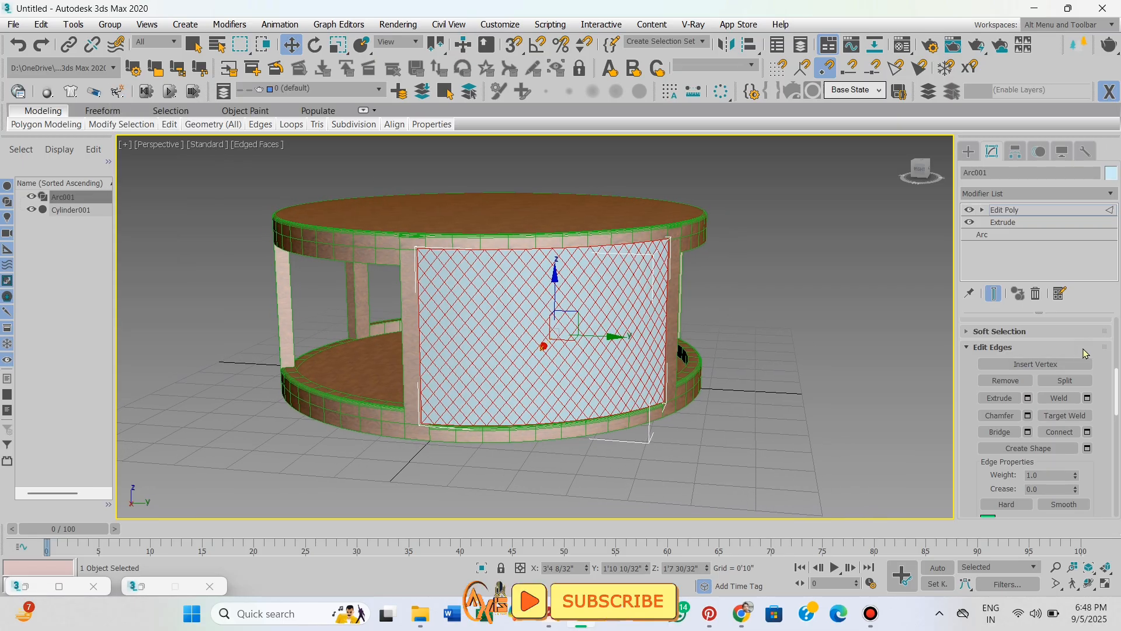
pyautogui.scroll(5, 1100, 355)
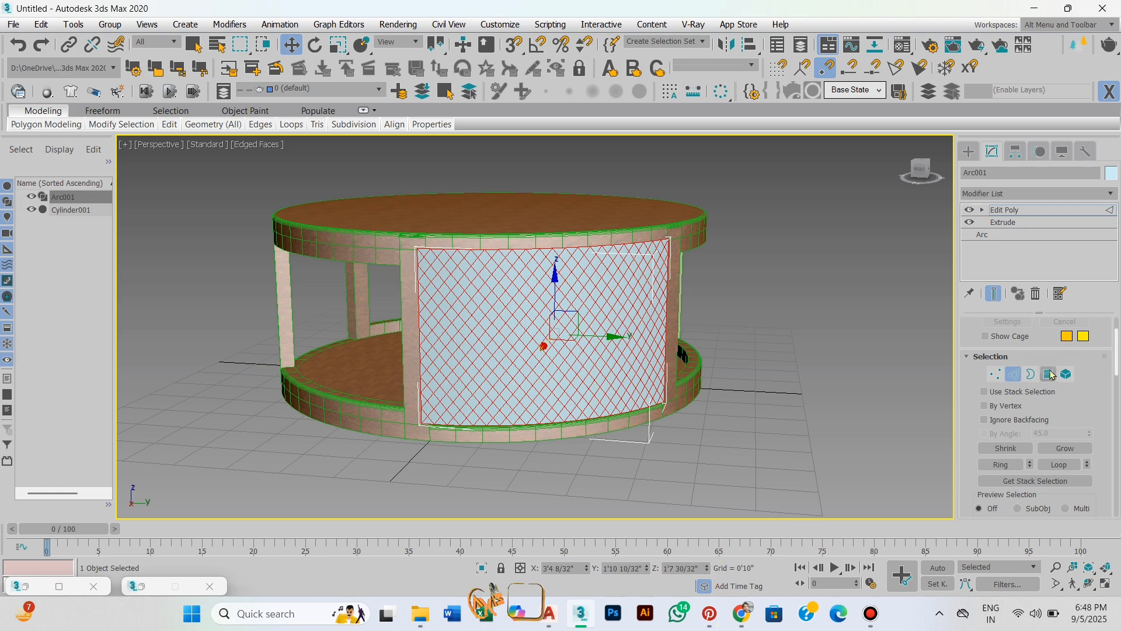
pyautogui.click(1049, 374)
pyautogui.scroll(4, 574, 300)
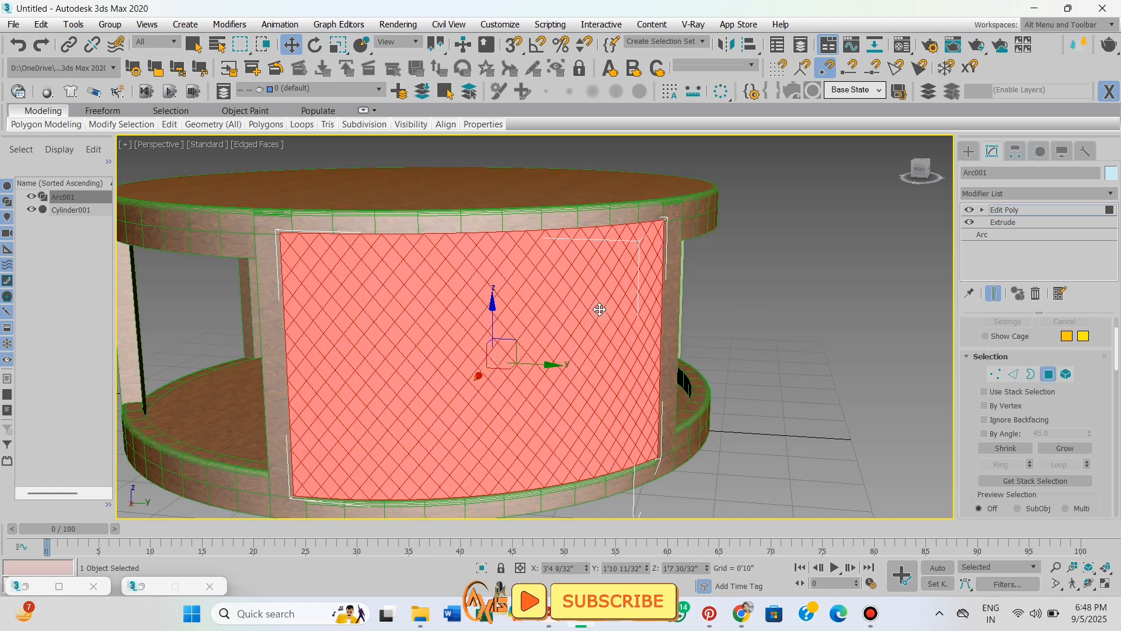
pyautogui.scroll(-4, 1089, 495)
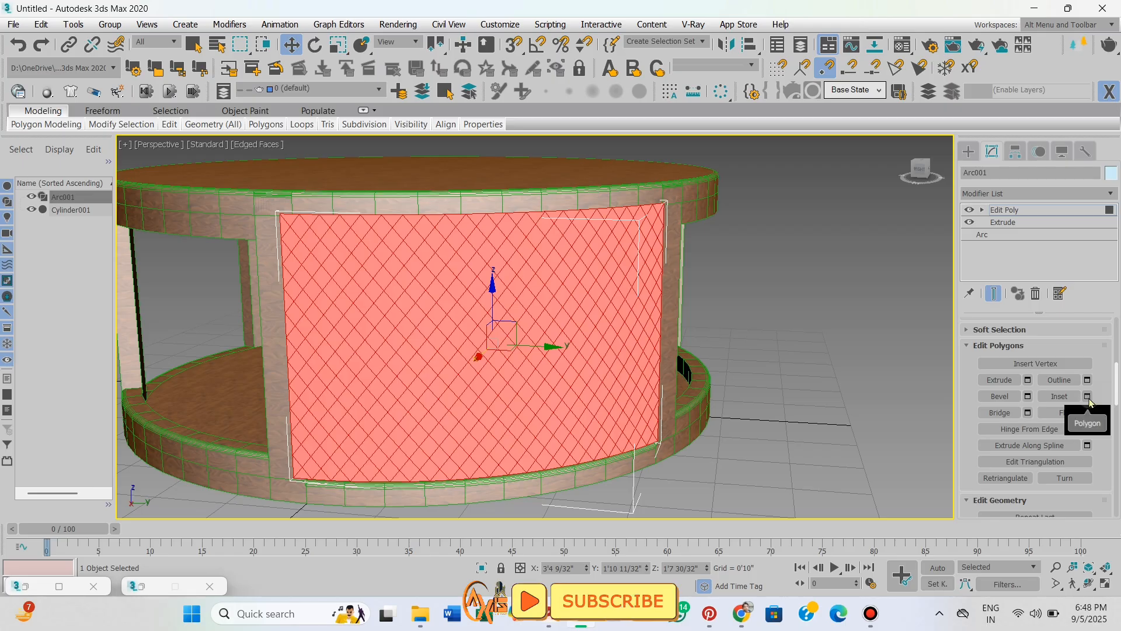
# Step: Inset the selected diamond polygons individually by polygon, leaving thin strips between smaller diamonds
pyautogui.hotkey('ctrl', 'shift', 'e')
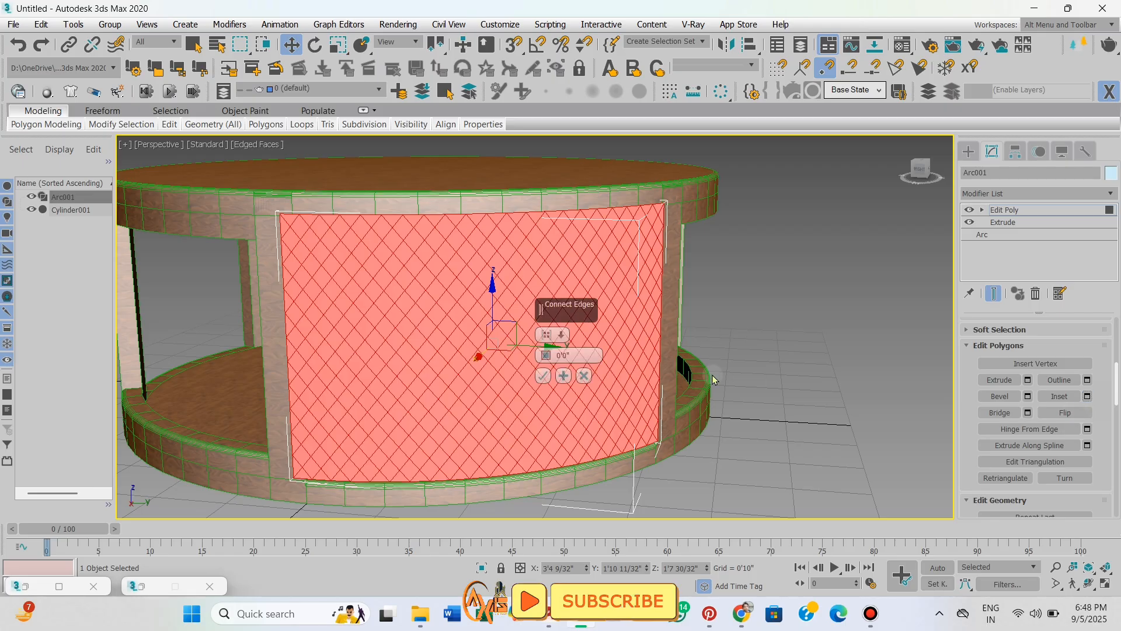
pyautogui.click(561, 335)
pyautogui.click(601, 362)
pyautogui.moveTo(695, 356)
pyautogui.keyDown('alt'); pyautogui.mouseDown(button='middle')
pyautogui.moveTo(714, 358)
pyautogui.moveTo(686, 353)
pyautogui.mouseUp(button='middle'); pyautogui.keyUp('alt')
pyautogui.hotkey('alt', 'w')
pyautogui.rightClick(783, 244)
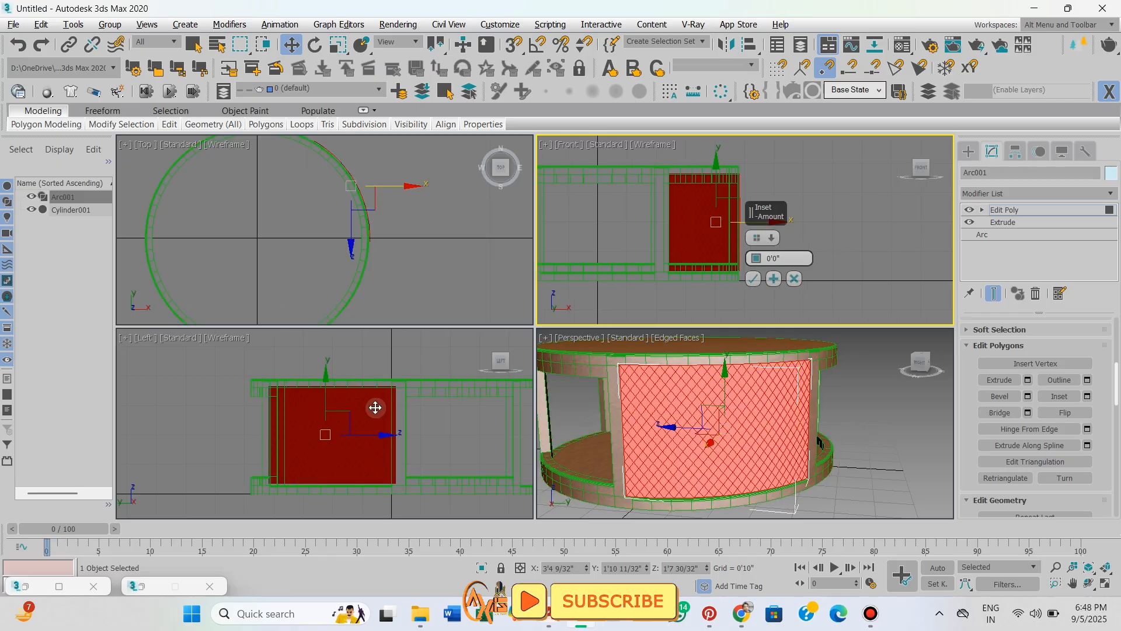
pyautogui.scroll(5, 366, 429)
pyautogui.moveTo(273, 431); pyautogui.dragTo(248, 469, button='middle')
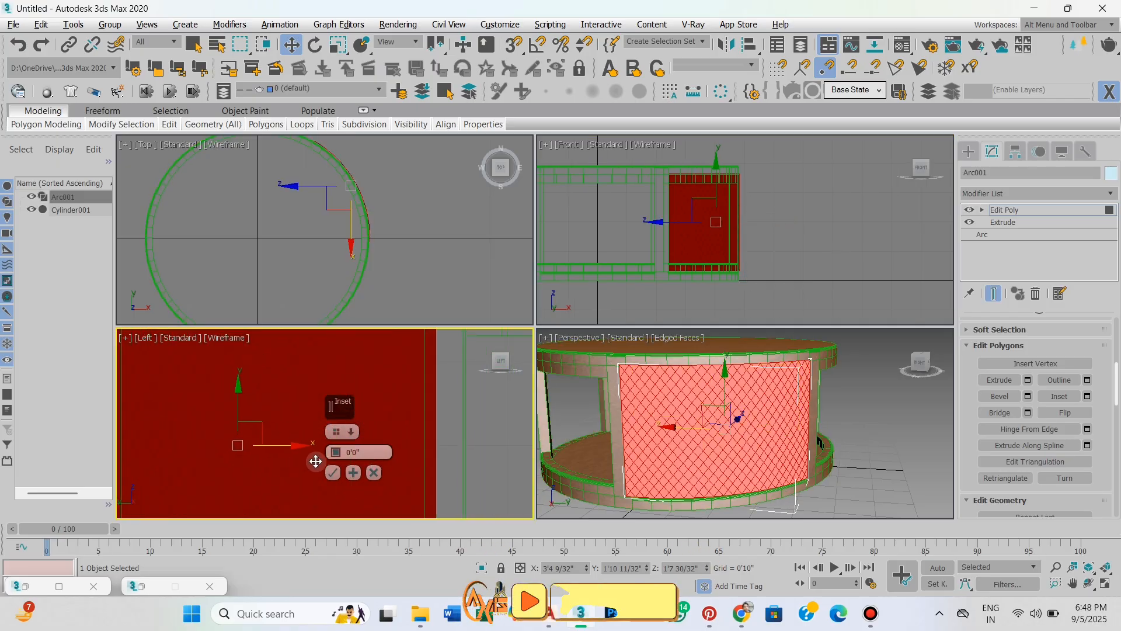
pyautogui.moveTo(336, 453); pyautogui.dragTo(337, 454)
pyautogui.click(333, 473)
pyautogui.hotkey('alt', 'w')
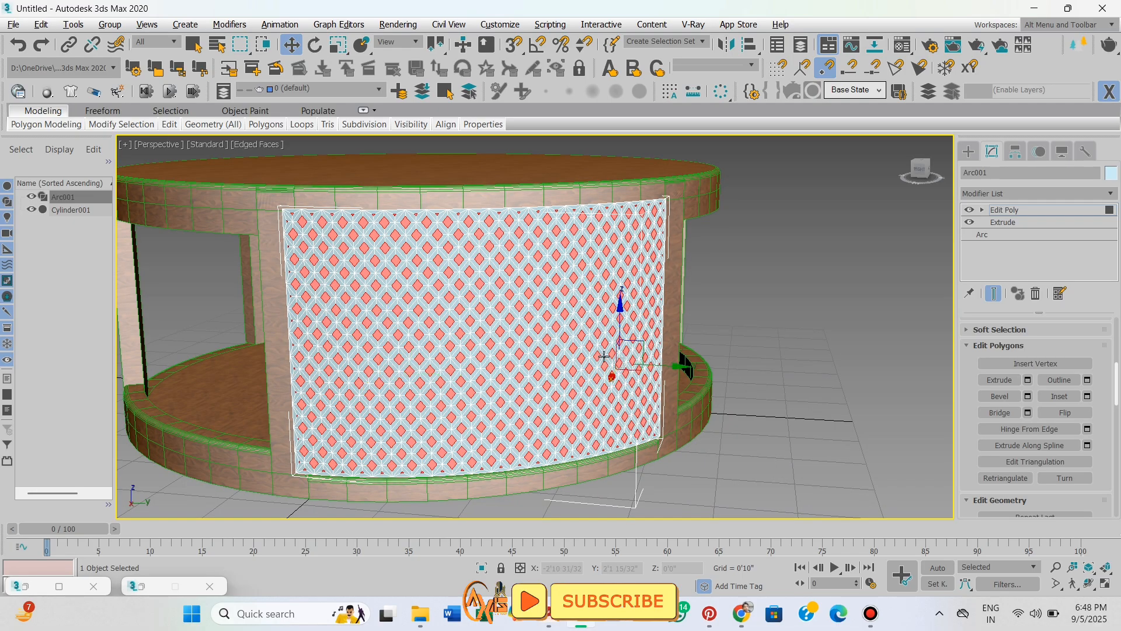
# Step: Delete the selected inner diamond polygons to open up the panel as a lattice
pyautogui.keyDown('alt'); pyautogui.moveTo(603, 355); pyautogui.dragTo(605, 370, button='middle'); pyautogui.keyUp('alt')
pyautogui.moveTo(732, 362); pyautogui.dragTo(725, 362, button='middle')
pyautogui.scroll(-5, 725, 362)
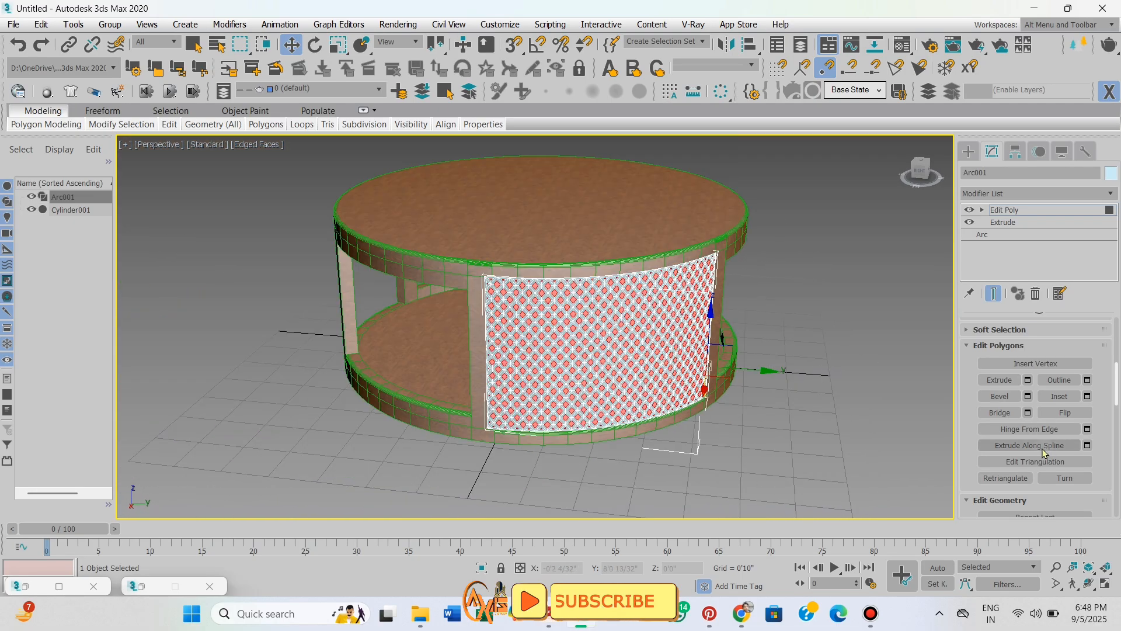
pyautogui.scroll(8, 671, 327)
pyautogui.moveTo(718, 415); pyautogui.dragTo(692, 392, button='middle')
pyautogui.press('Delete')
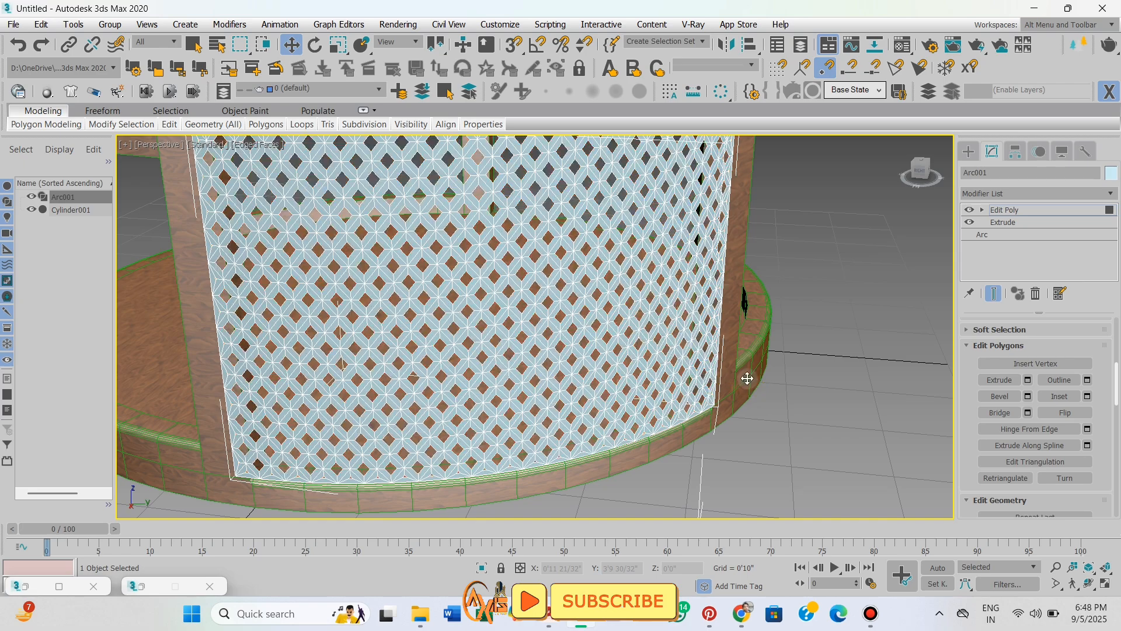
# Step: Leave polygon editing, examine the panel's lattice strips up close, and return to its modifier stack
pyautogui.click(968, 151)
pyautogui.keyDown('alt'); pyautogui.moveTo(636, 246); pyautogui.dragTo(622, 306, button='middle'); pyautogui.keyUp('alt')
pyautogui.scroll(5, 623, 306)
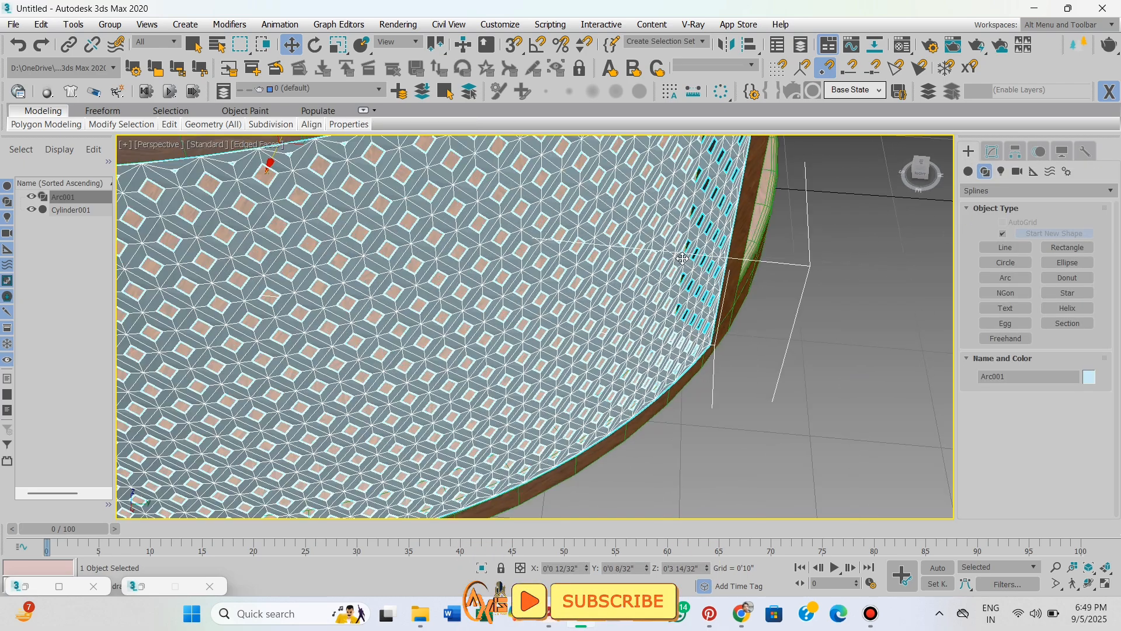
pyautogui.scroll(6, 682, 259)
pyautogui.click(992, 152)
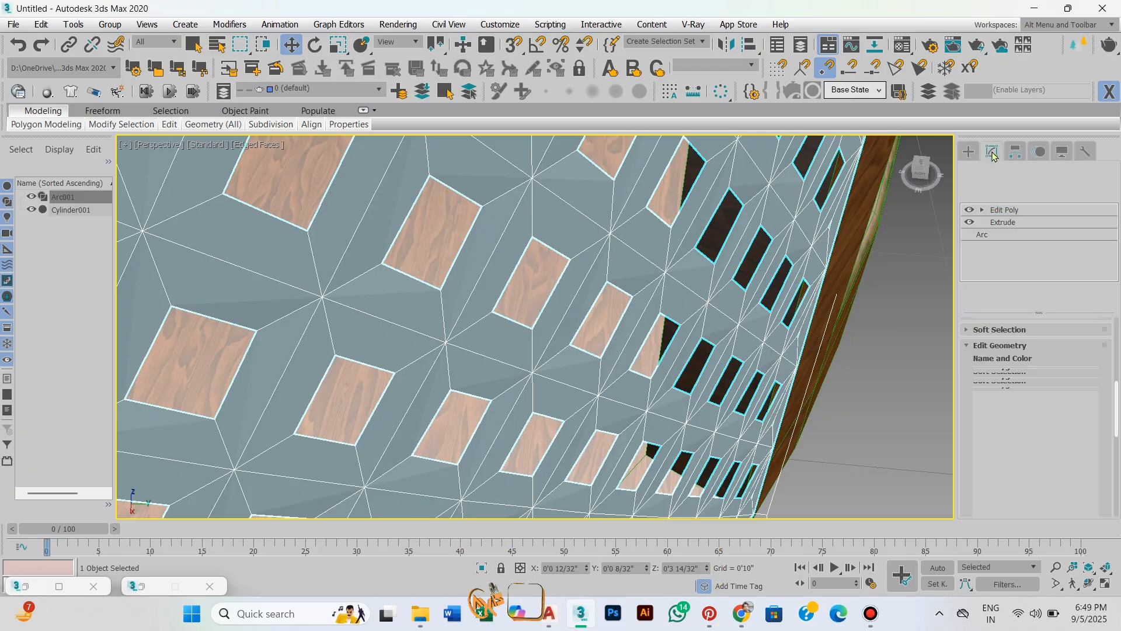
# Step: Add a Shell modifier on top of the curved lattice panel's Edit Poly
pyautogui.click(1014, 193)
pyautogui.scroll(-2, 1014, 199)
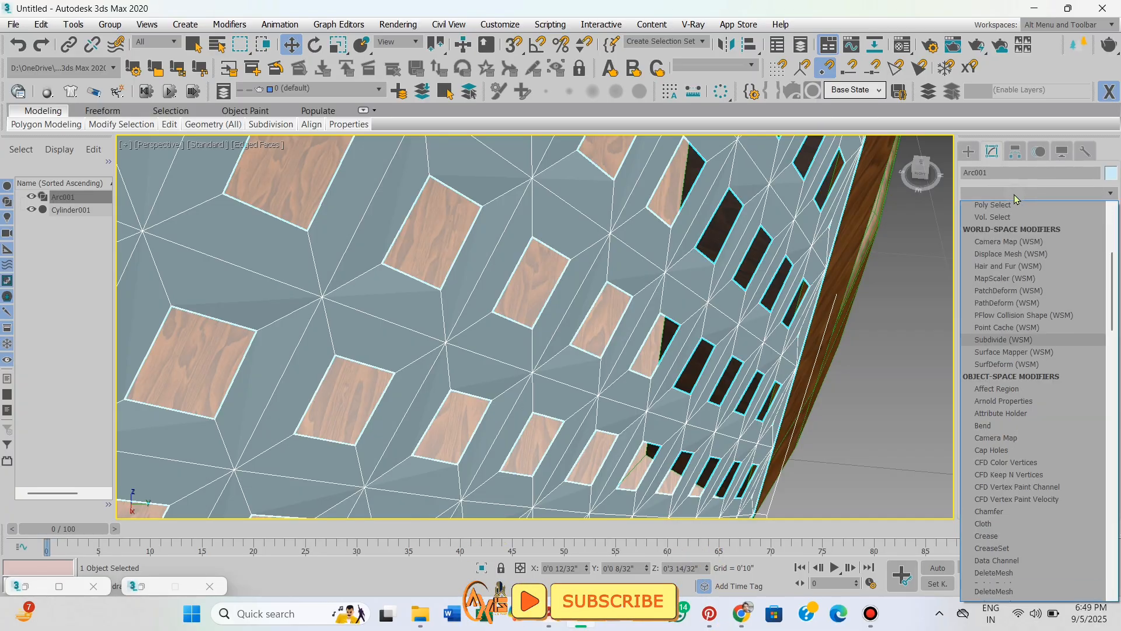
pyautogui.write('sh')
pyautogui.click(1007, 210)
pyautogui.moveTo(817, 321); pyautogui.dragTo(799, 331, button='middle')
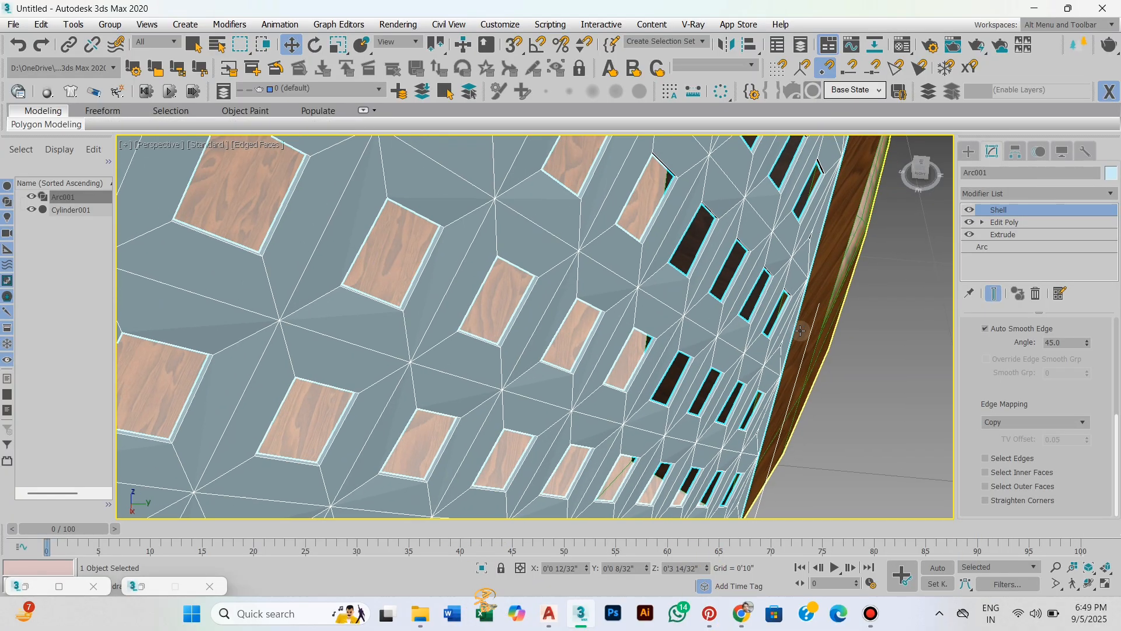
pyautogui.scroll(4, 792, 331)
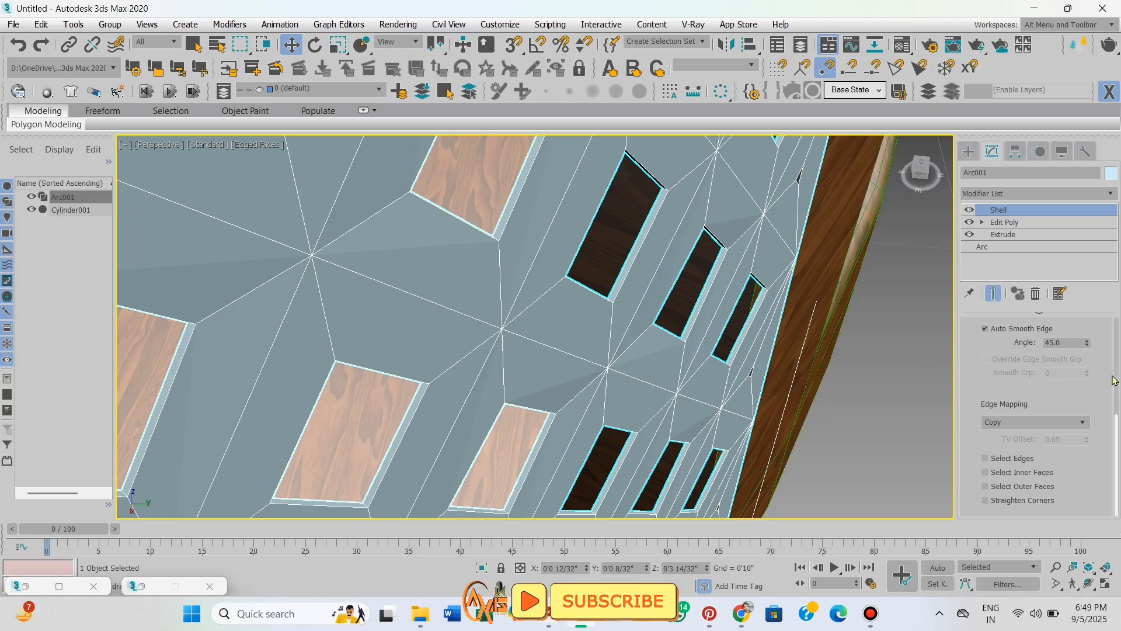
# Step: Set the Shell's outer amount to 0'0 2/32" to give the lattice panel a thin thickness
pyautogui.scroll(5, 1082, 358)
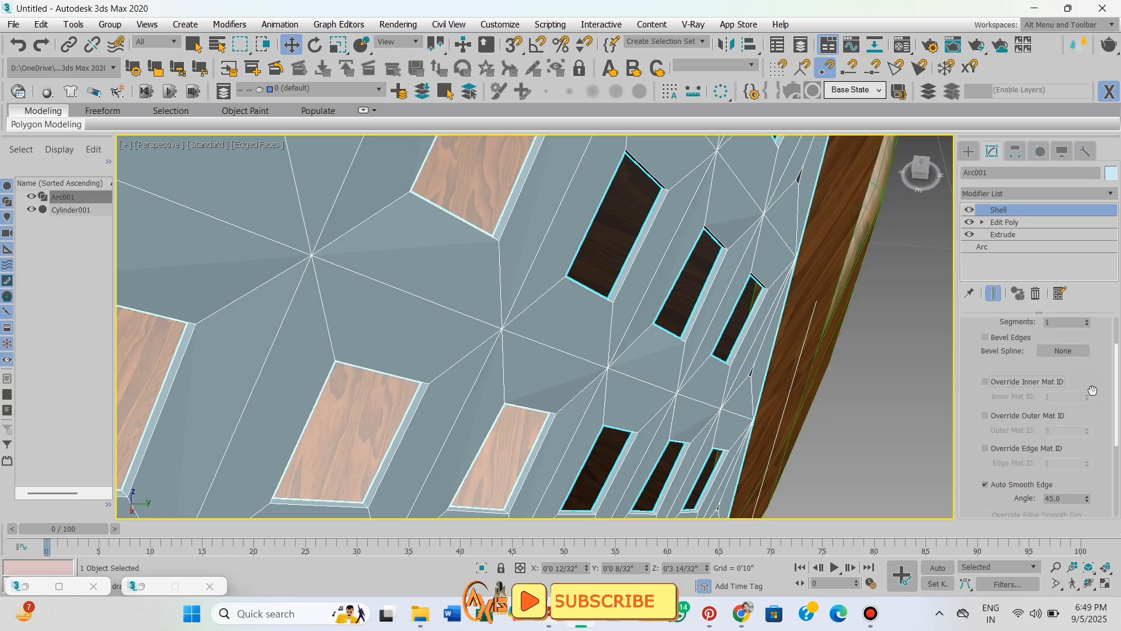
pyautogui.scroll(3, 1092, 390)
pyautogui.moveTo(1086, 361); pyautogui.dragTo(1087, 364)
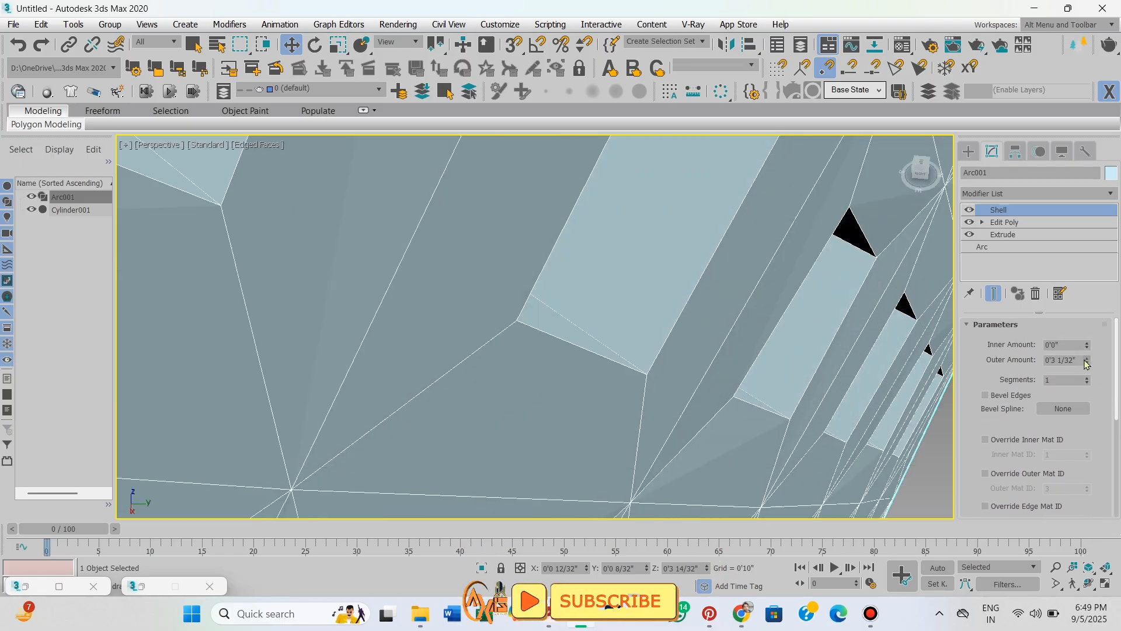
pyautogui.rightClick(1086, 364)
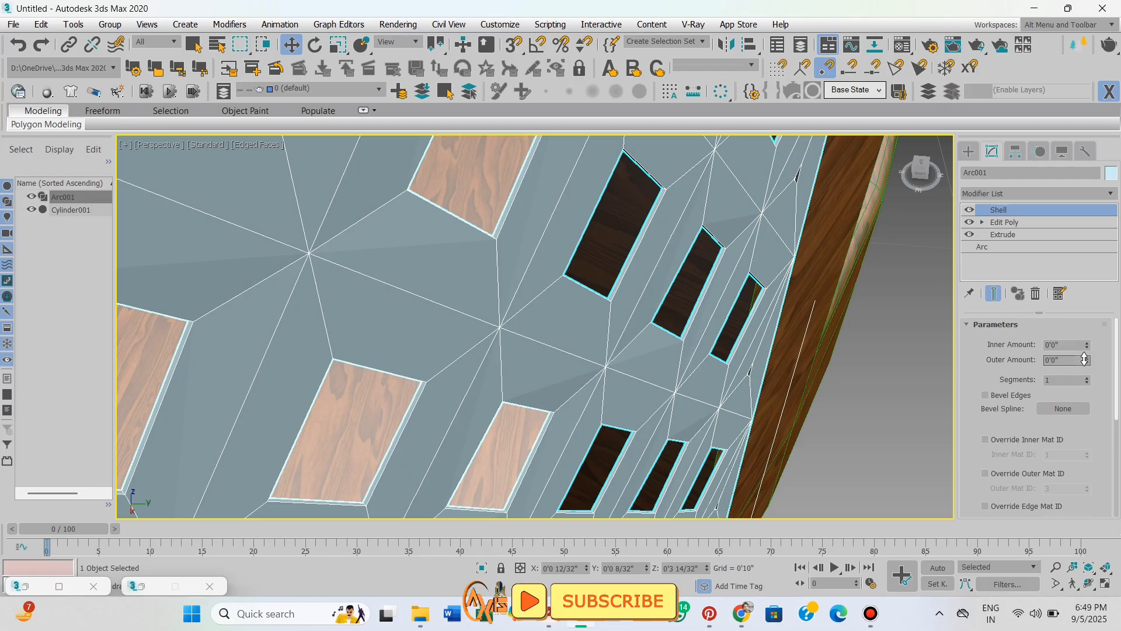
pyautogui.click(1087, 357)
pyautogui.scroll(-10, 613, 392)
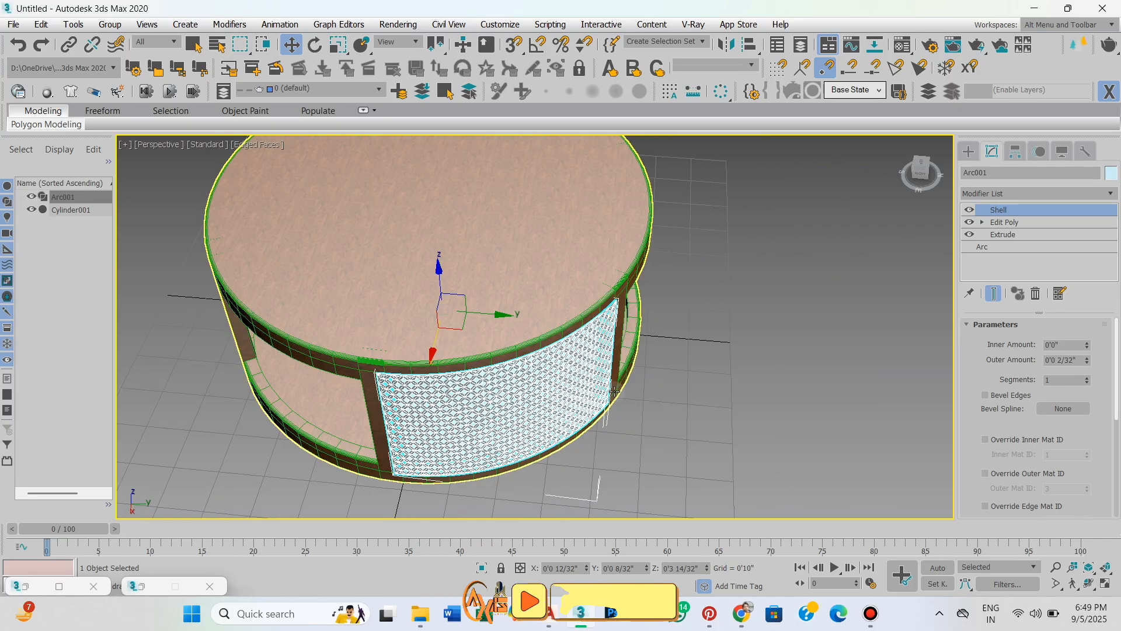
# Step: Turn off edged faces in the perspective view and examine the thickened lattice panel
pyautogui.keyDown('alt'); pyautogui.moveTo(613, 391); pyautogui.dragTo(673, 386, button='middle'); pyautogui.keyUp('alt')
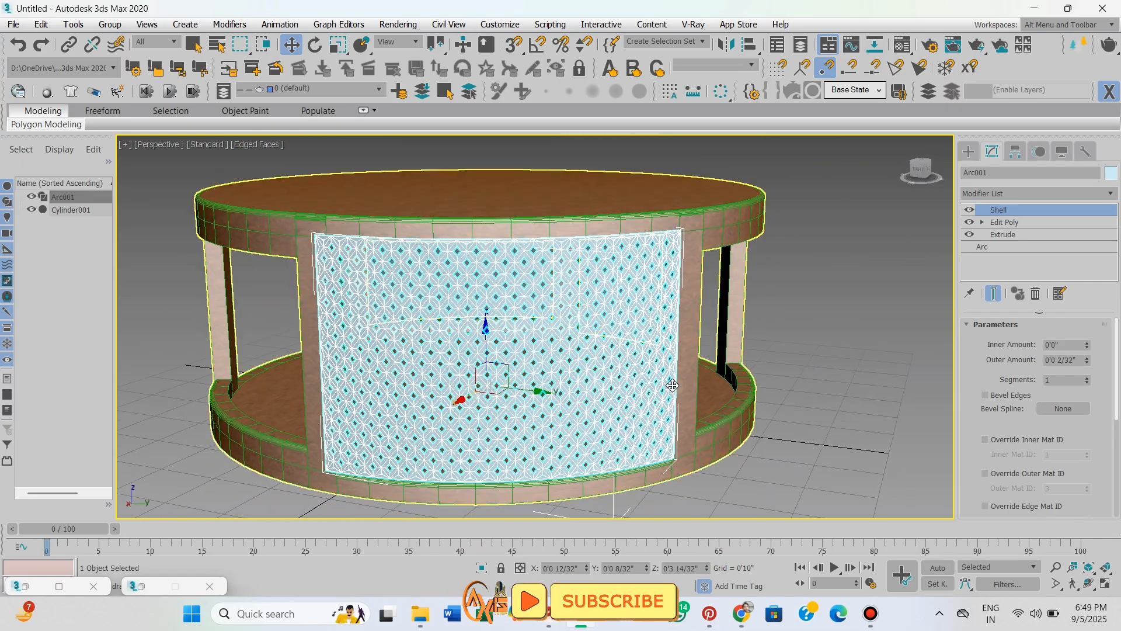
pyautogui.press('F4')
pyautogui.moveTo(819, 362)
pyautogui.mouseDown(button='middle')
pyautogui.moveTo(783, 369)
pyautogui.moveTo(791, 346)
pyautogui.mouseUp(button='middle')
pyautogui.scroll(4, 792, 341)
pyautogui.scroll(-4, 790, 339)
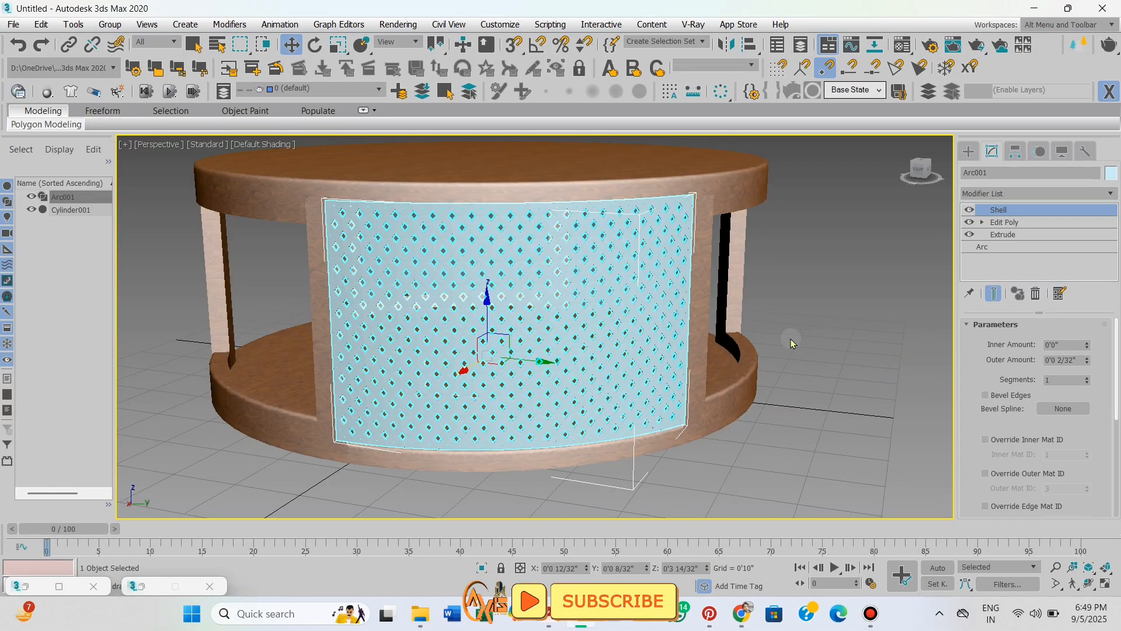
pyautogui.scroll(1, 782, 348)
pyautogui.moveTo(817, 272); pyautogui.dragTo(804, 275, button='middle')
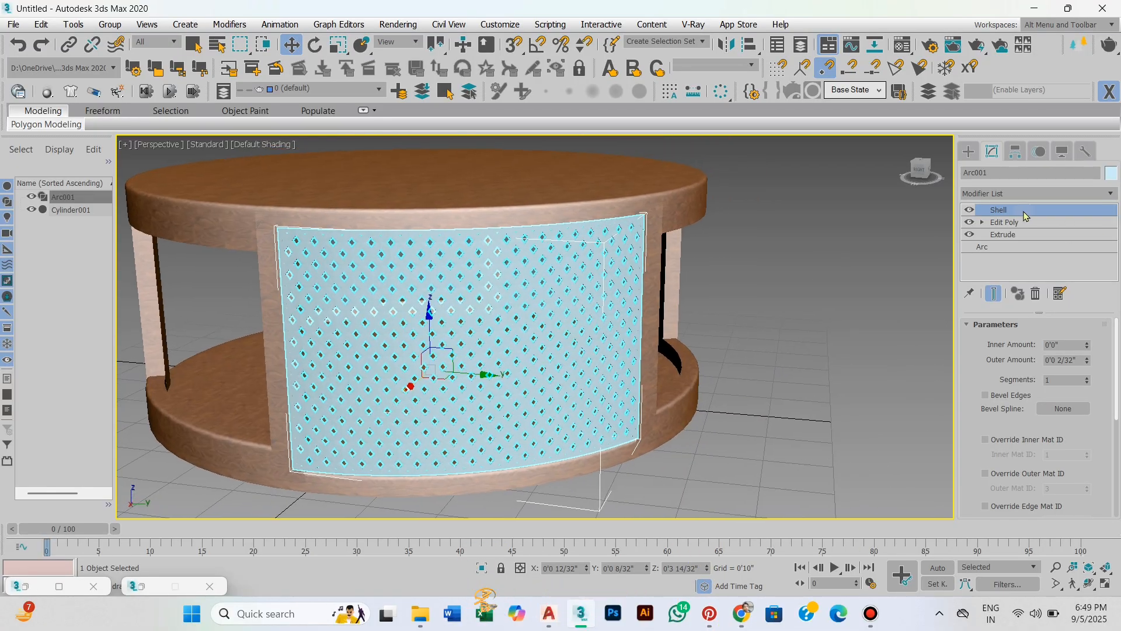
# Step: Add a TurboSmooth modifier above the Shell to round the panel's lattice openings, and deselect the panel
pyautogui.click(1021, 193)
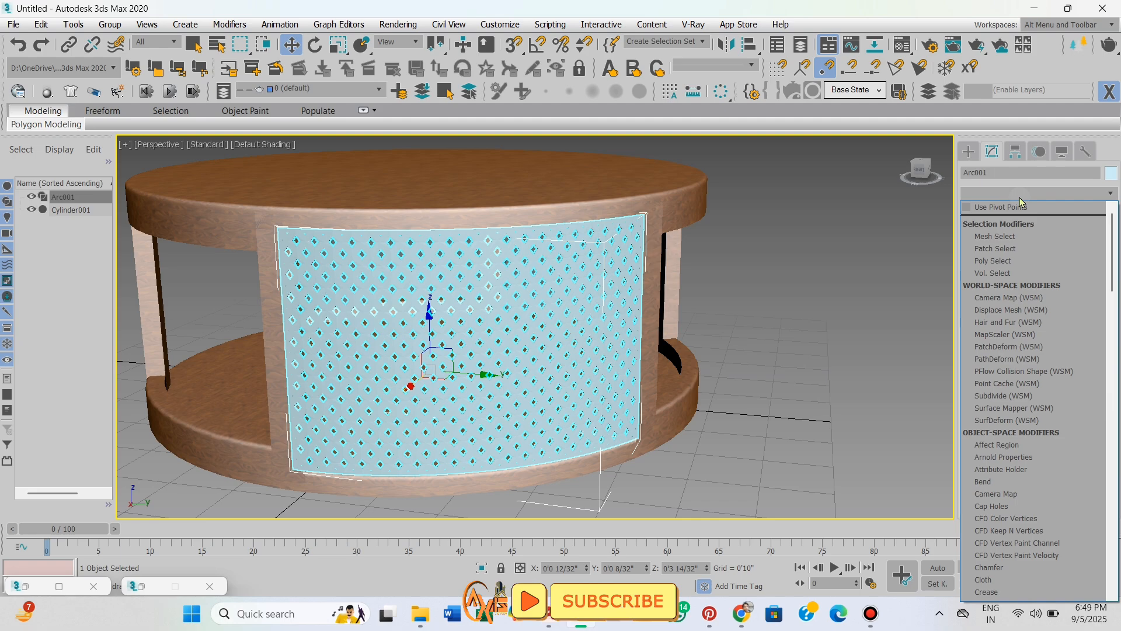
pyautogui.write('tu')
pyautogui.click(1017, 206)
pyautogui.keyDown('alt'); pyautogui.moveTo(722, 367); pyautogui.dragTo(732, 362, button='middle'); pyautogui.keyUp('alt')
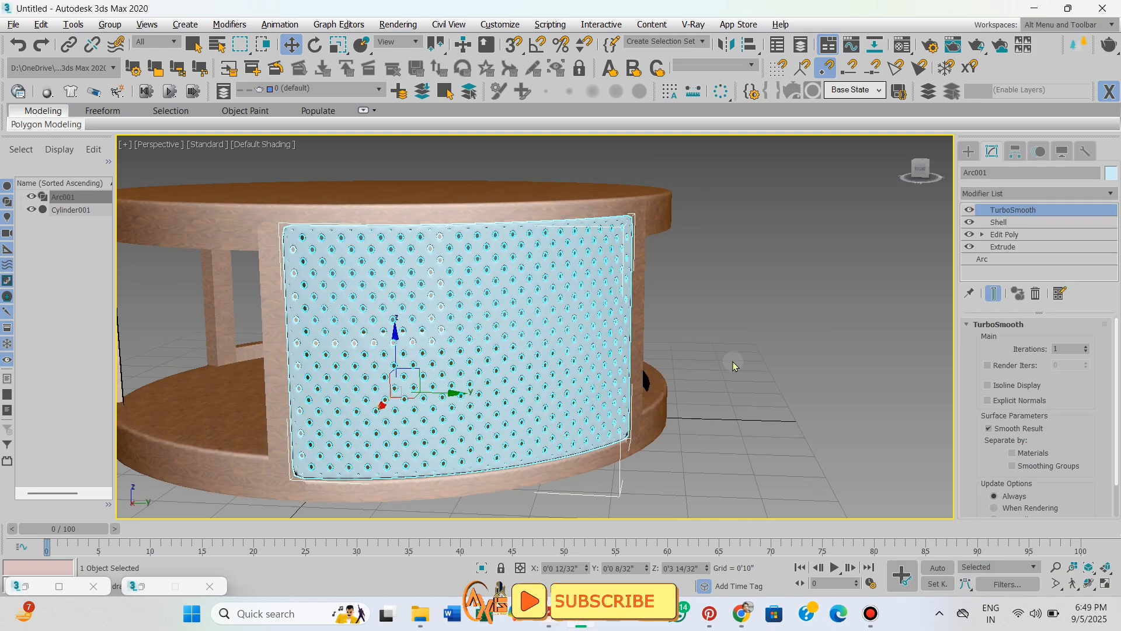
pyautogui.click(733, 362)
pyautogui.scroll(-5, 739, 362)
pyautogui.scroll(6, 742, 372)
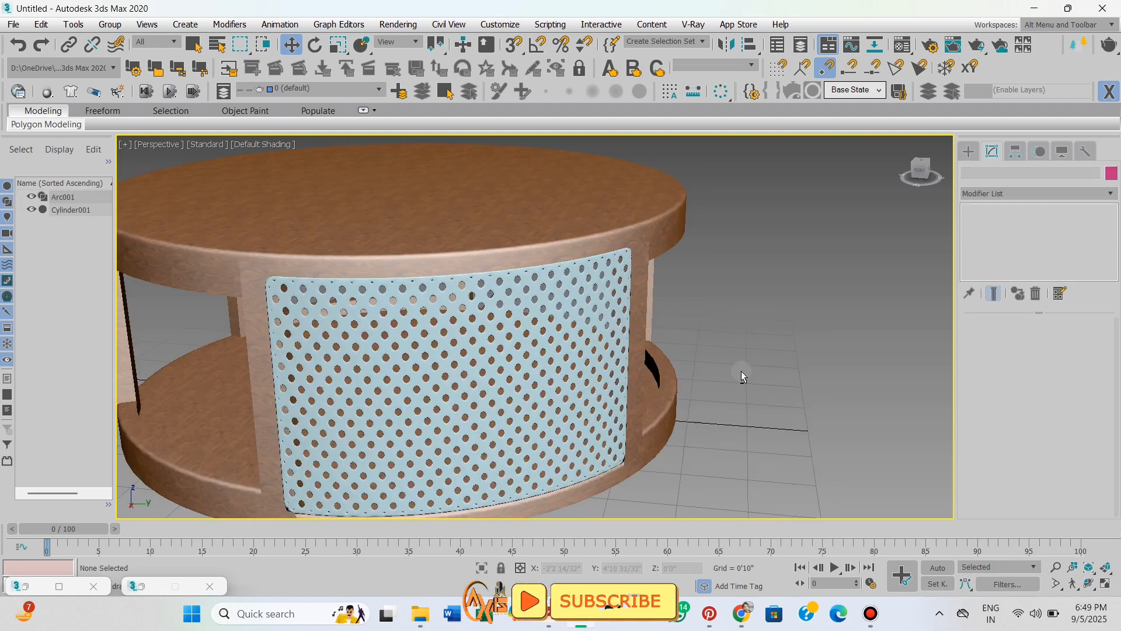
# Step: Clone the lattice panel by rotating it about 78.5° around the table's centre in the top view
pyautogui.click(582, 377)
pyautogui.scroll(-4, 681, 375)
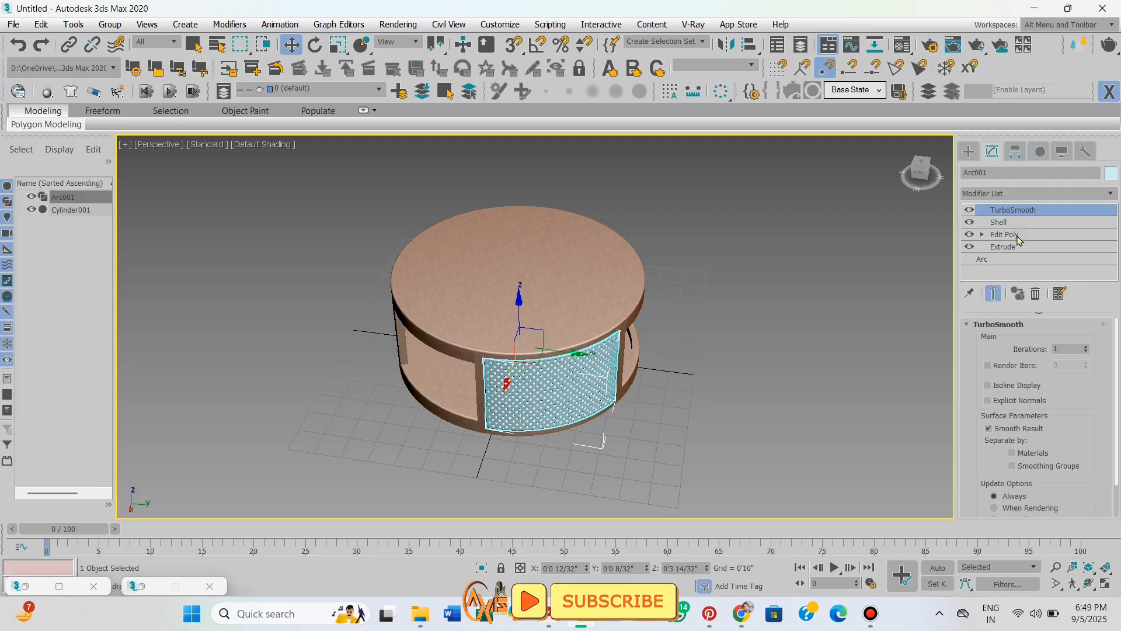
pyautogui.click(968, 152)
pyautogui.keyDown('alt'); pyautogui.moveTo(626, 299); pyautogui.dragTo(675, 325, button='middle'); pyautogui.keyUp('alt')
pyautogui.hotkey('alt', 'w')
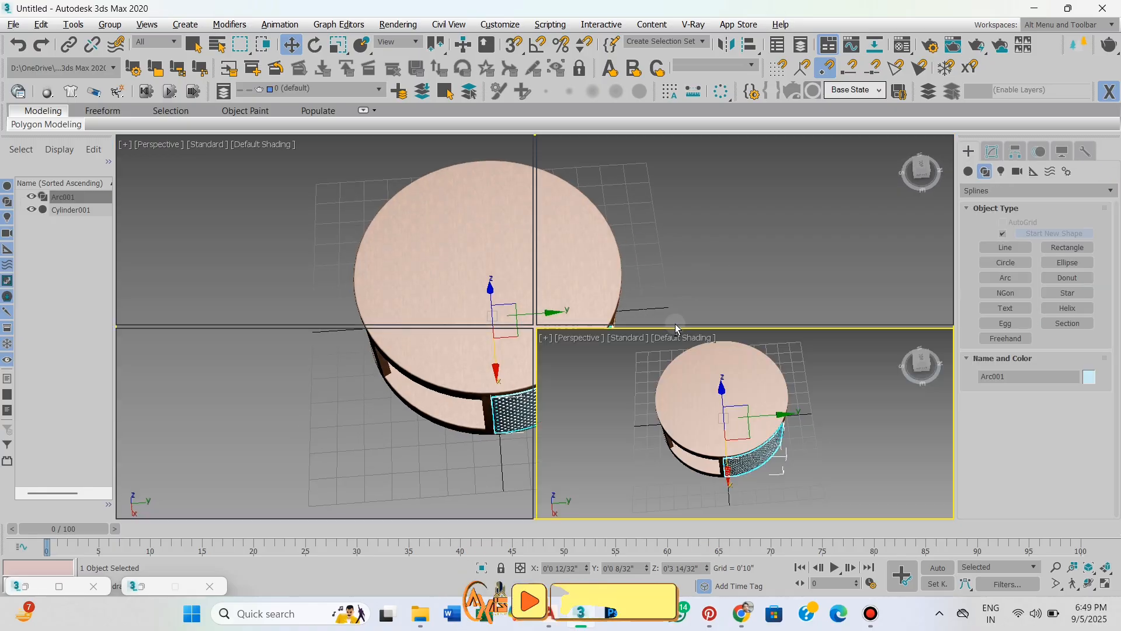
pyautogui.rightClick(348, 241)
pyautogui.hotkey('alt', 'w')
pyautogui.moveTo(394, 271)
pyautogui.mouseDown(button='middle')
pyautogui.moveTo(384, 275)
pyautogui.moveTo(394, 276)
pyautogui.mouseUp(button='middle')
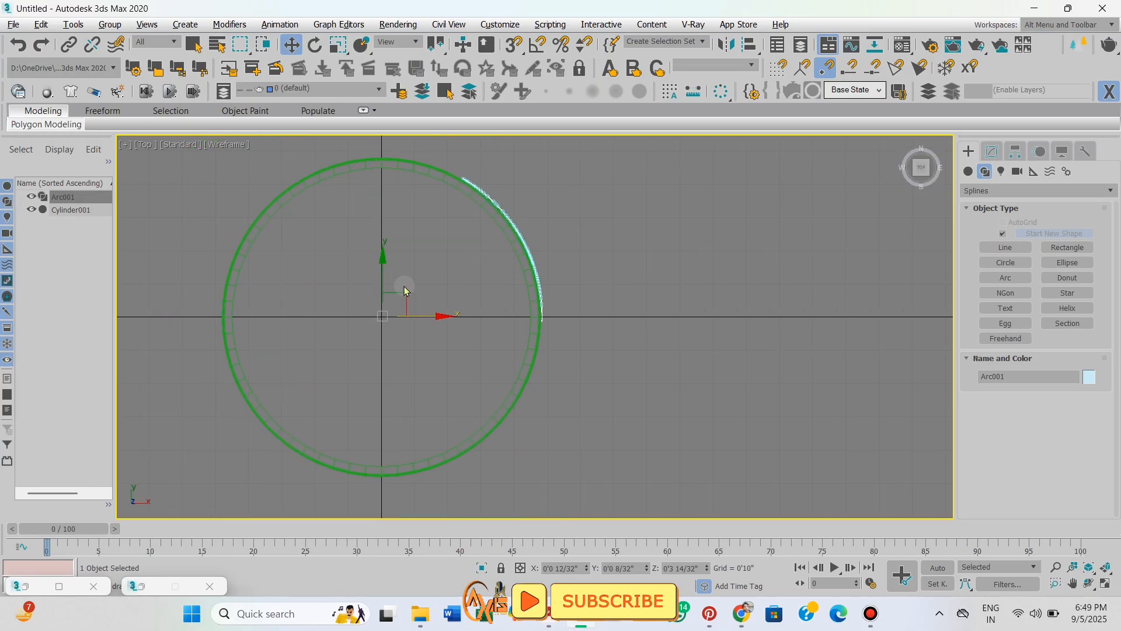
pyautogui.hotkey('alt', 'w')
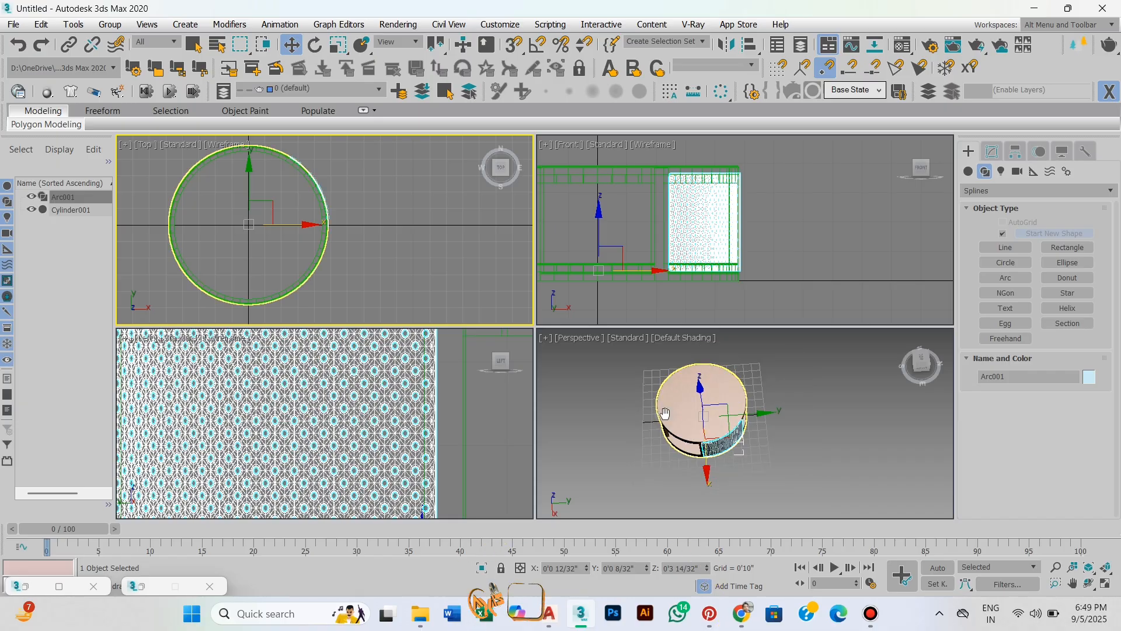
pyautogui.moveTo(665, 414); pyautogui.dragTo(644, 417, button='middle')
pyautogui.moveTo(325, 272); pyautogui.dragTo(412, 278, button='middle')
pyautogui.press('e')
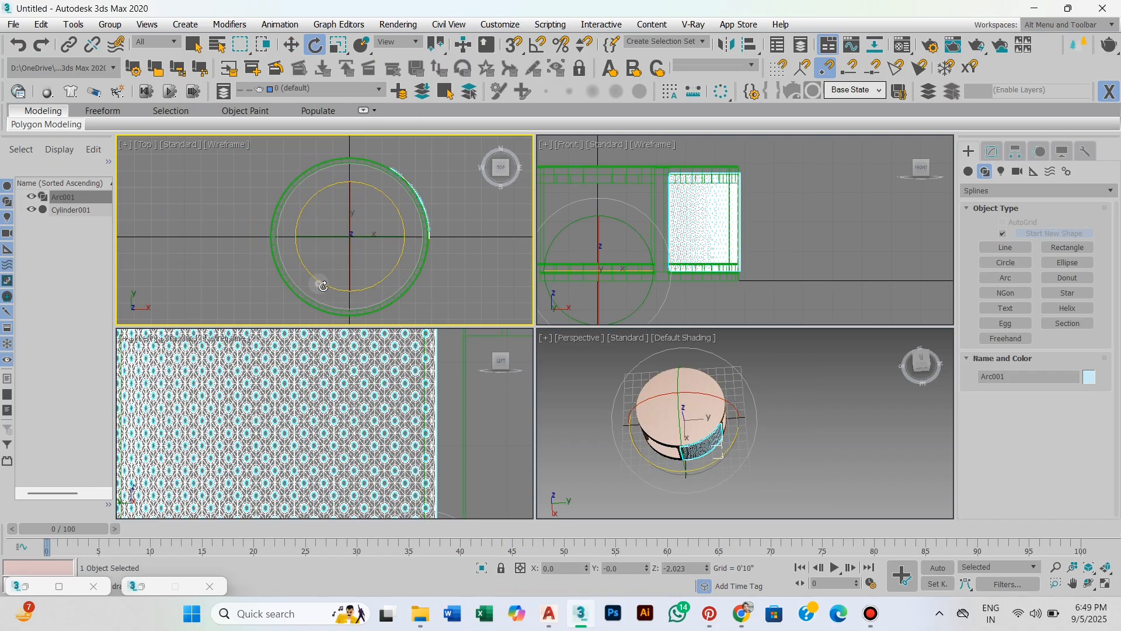
pyautogui.moveTo(323, 285); pyautogui.dragTo(437, 273)
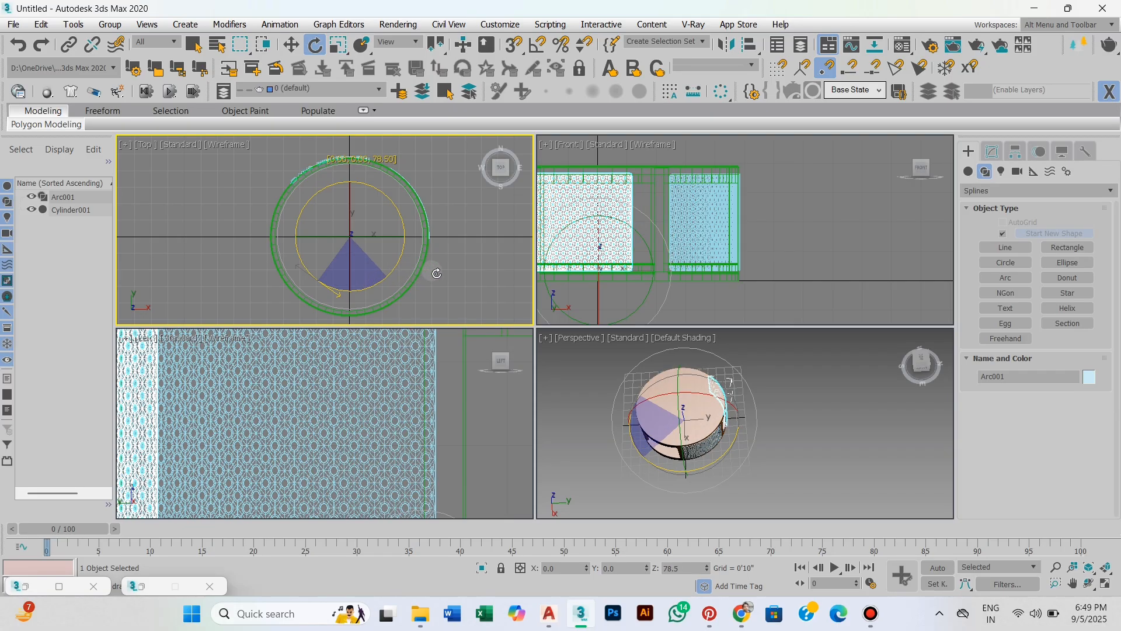
pyautogui.click(552, 368)
# Step: Try rotating the second panel around the table's centre to a Z angle of about 82.4°
pyautogui.scroll(-2, 439, 237)
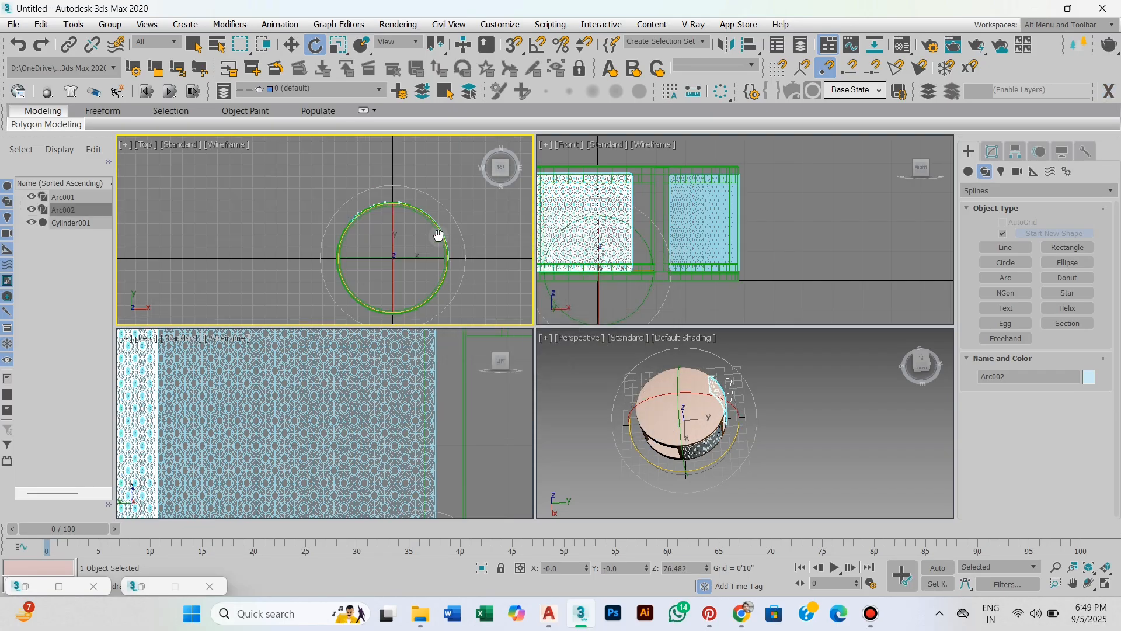
pyautogui.scroll(-3, 422, 260)
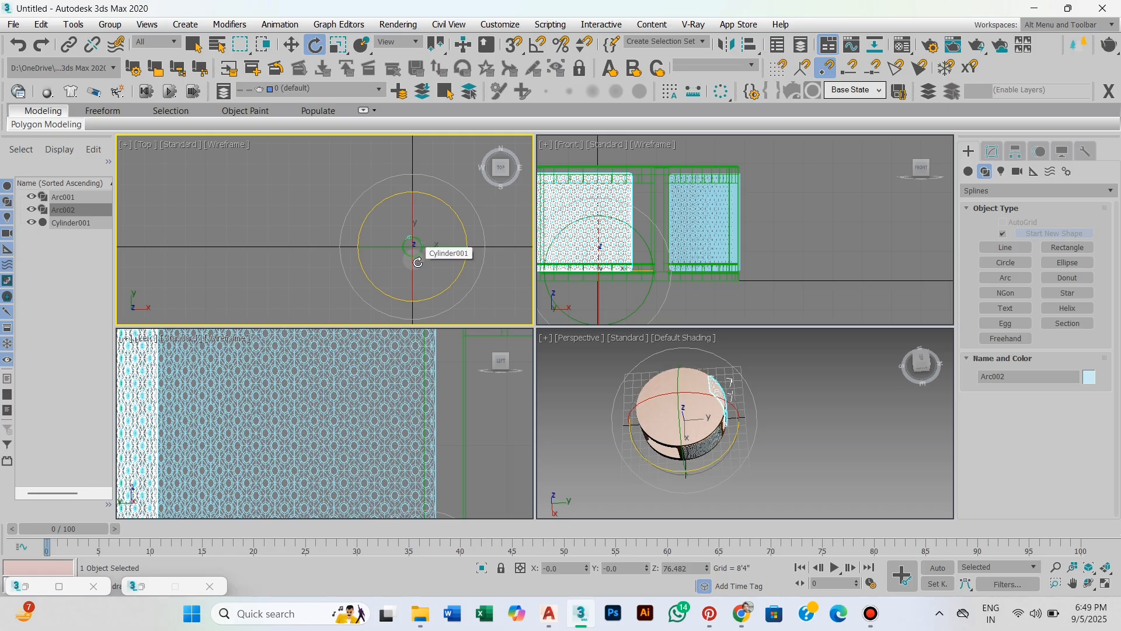
pyautogui.scroll(-4, 363, 438)
pyautogui.scroll(5, 365, 268)
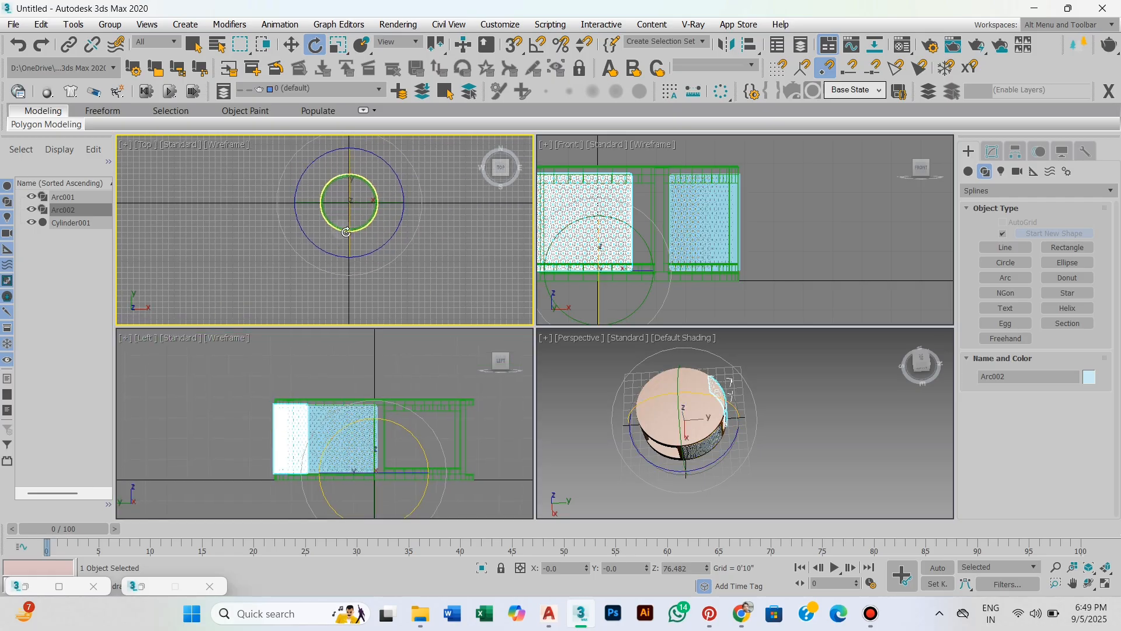
pyautogui.scroll(2, 346, 230)
pyautogui.moveTo(353, 198); pyautogui.dragTo(330, 267, button='middle')
pyautogui.scroll(1, 312, 272)
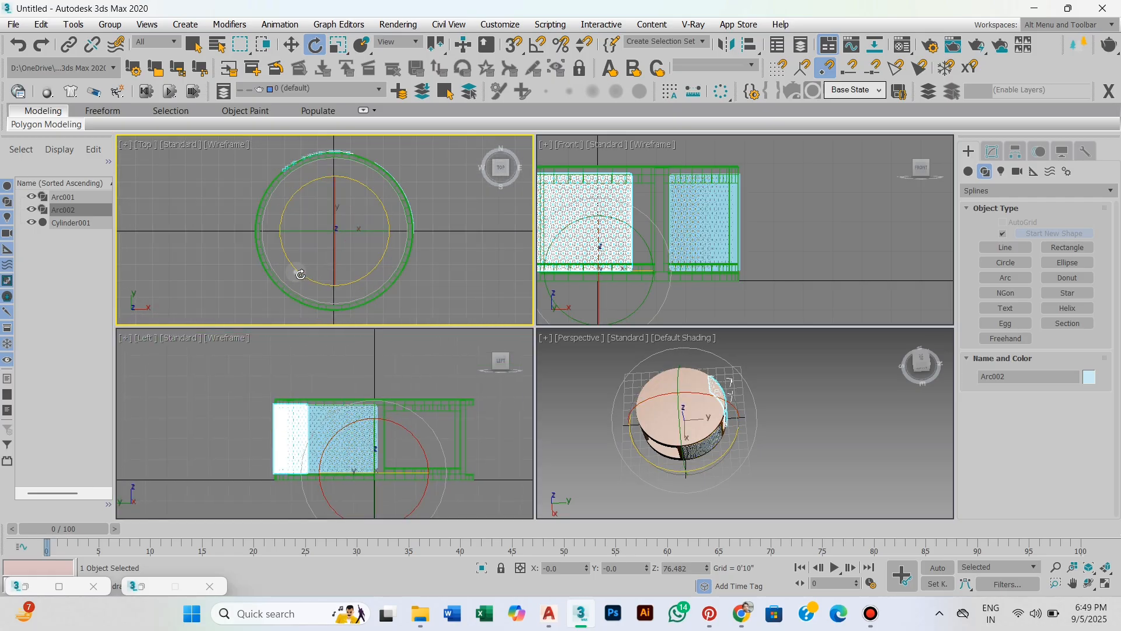
pyautogui.moveTo(300, 275); pyautogui.dragTo(306, 279)
pyautogui.keyDown('alt'); pyautogui.moveTo(726, 411); pyautogui.dragTo(702, 407, button='middle'); pyautogui.keyUp('alt')
pyautogui.scroll(2, 685, 400)
pyautogui.scroll(4, 702, 407)
pyautogui.moveTo(314, 282); pyautogui.dragTo(291, 280, button='middle')
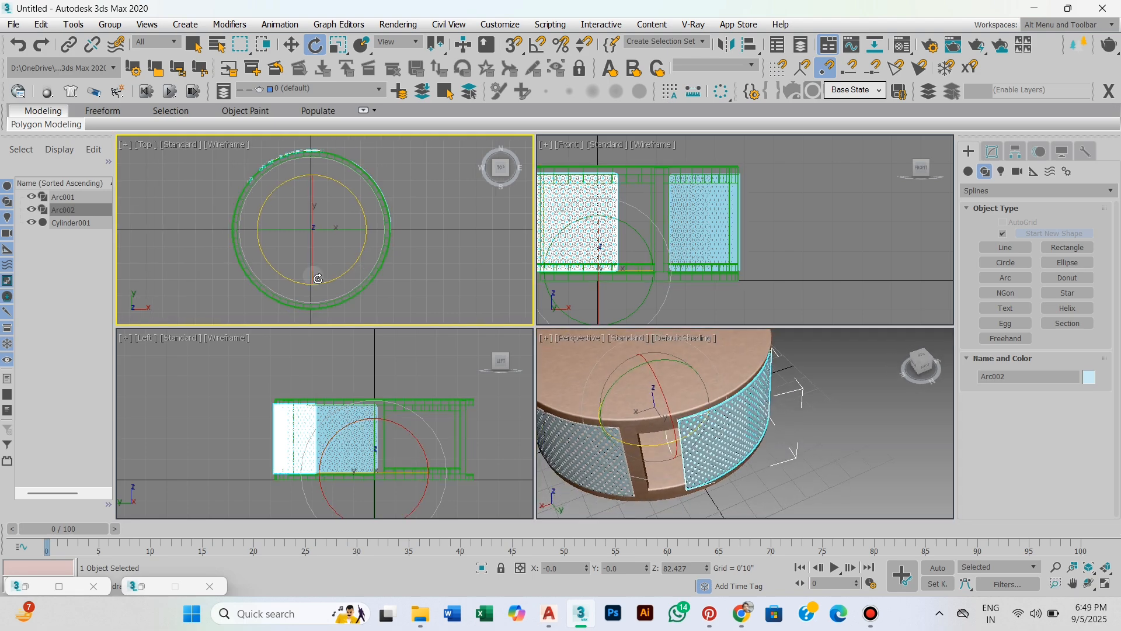
# Step: Rotate the second panel to about 66° between its posts and clone it as a copy about 70.8° further around the table
pyautogui.moveTo(292, 280)
pyautogui.mouseDown()
pyautogui.moveTo(273, 275)
pyautogui.moveTo(391, 258)
pyautogui.moveTo(727, 467)
pyautogui.mouseUp()
pyautogui.scroll(-2, 347, 244)
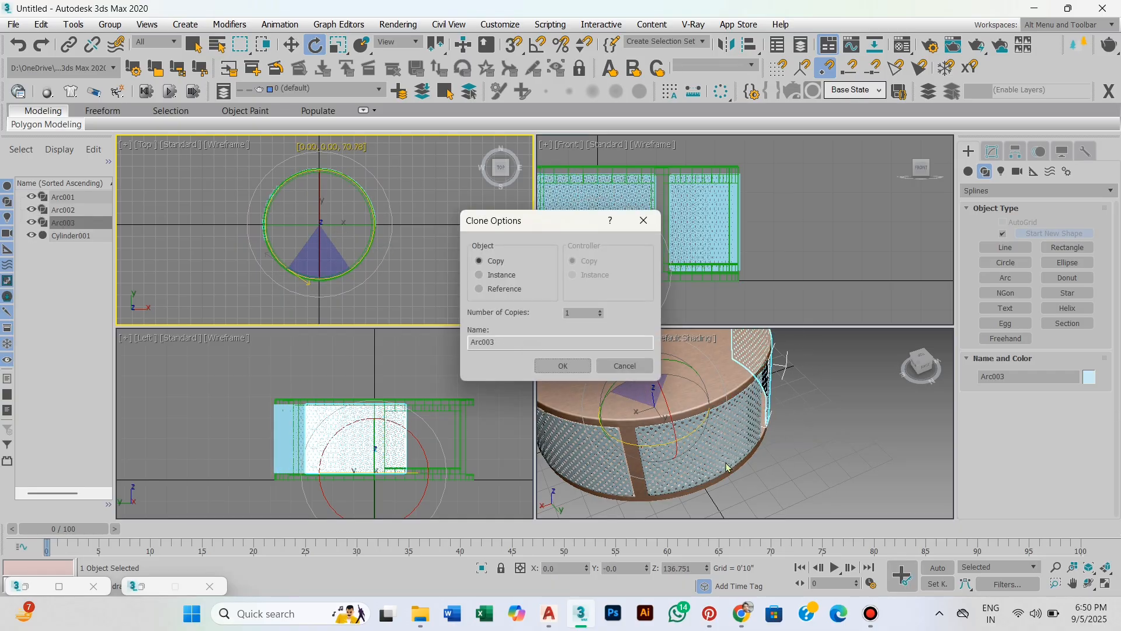
pyautogui.click(563, 366)
pyautogui.moveTo(718, 408)
pyautogui.keyDown('alt'); pyautogui.mouseDown(button='middle')
pyautogui.moveTo(744, 472)
pyautogui.moveTo(796, 447)
pyautogui.mouseUp(button='middle'); pyautogui.keyUp('alt')
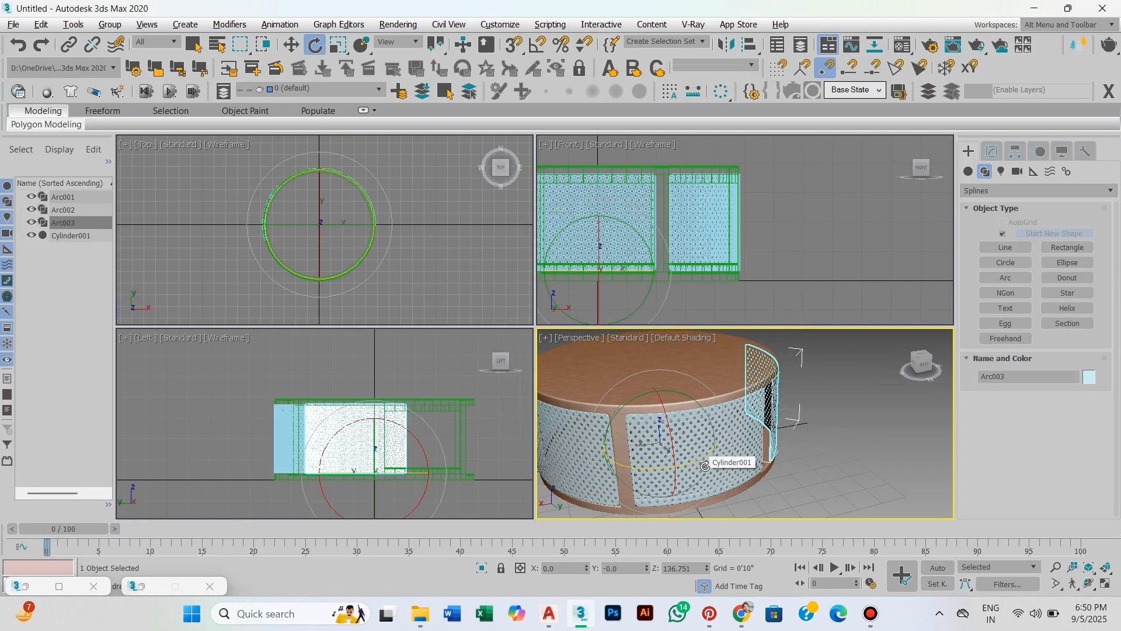
# Step: Fine-tune the second panel's rotation to about 66.7° so it sits evenly between its posts
pyautogui.keyDown('alt'); pyautogui.moveTo(704, 465); pyautogui.dragTo(707, 439, button='middle'); pyautogui.keyUp('alt')
pyautogui.moveTo(426, 261); pyautogui.dragTo(418, 258, button='middle')
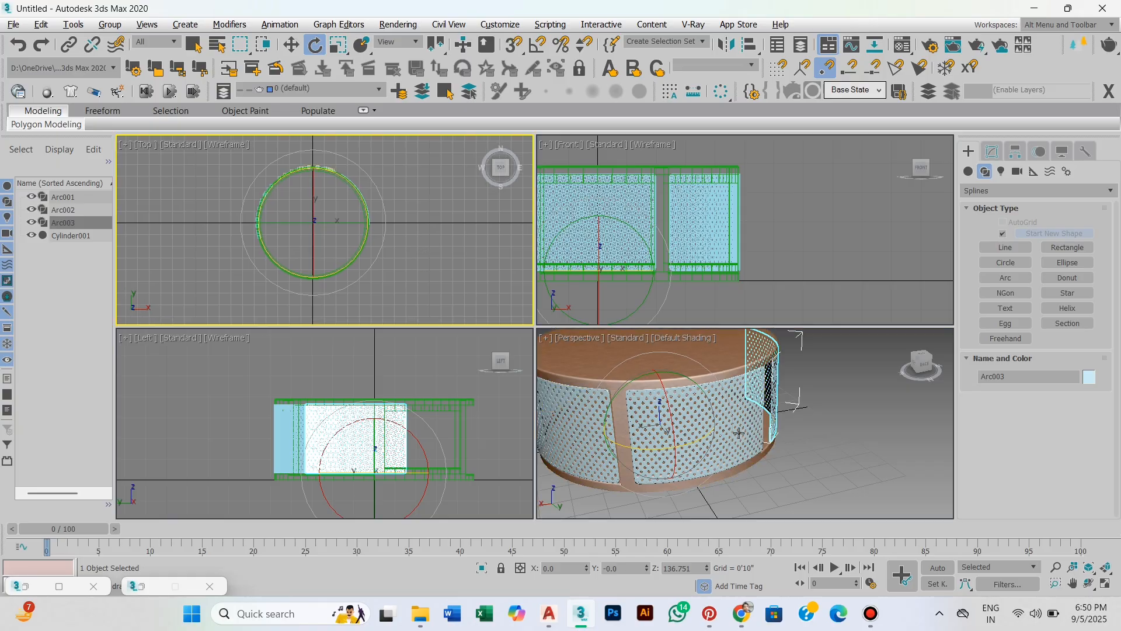
pyautogui.scroll(3, 738, 430)
pyautogui.press('w')
pyautogui.click(721, 424)
pyautogui.scroll(-5, 722, 424)
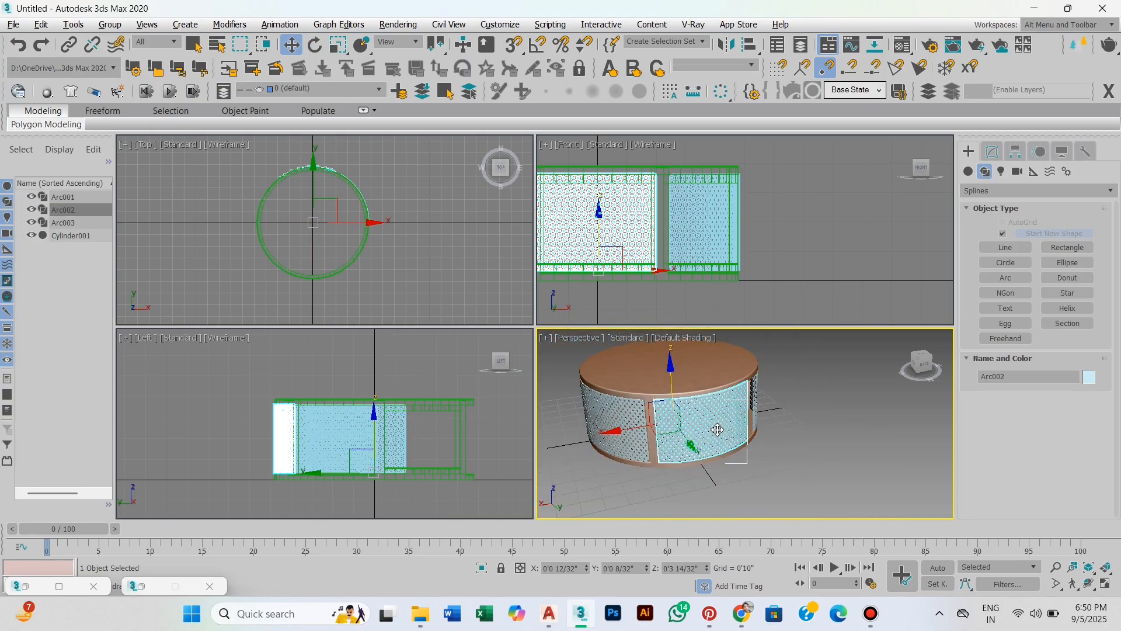
pyautogui.scroll(3, 313, 234)
pyautogui.press('e')
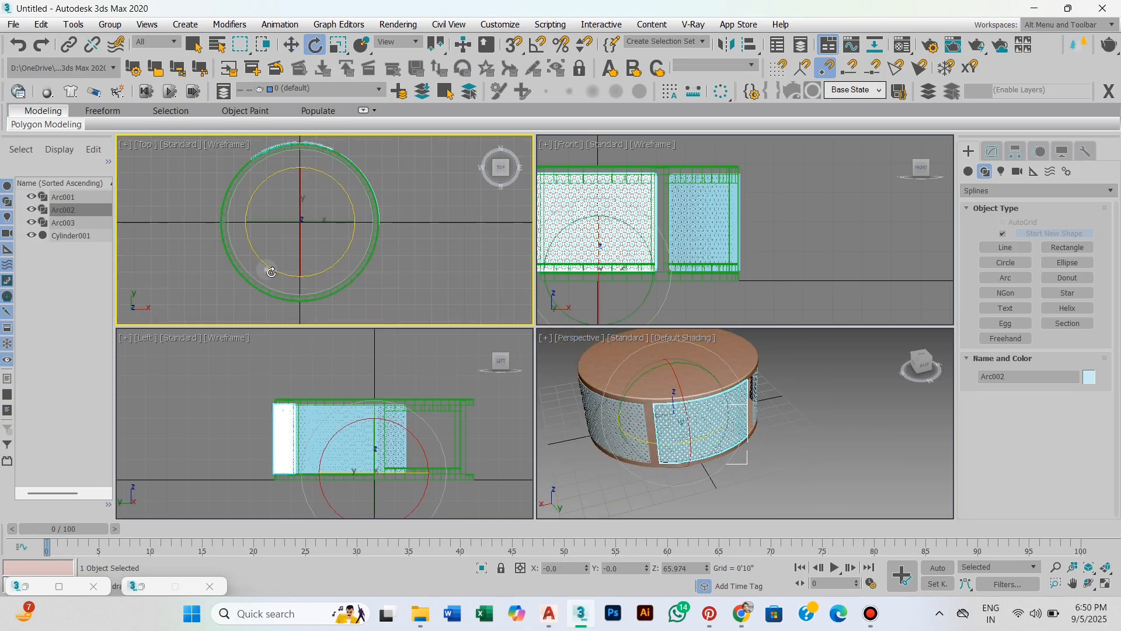
pyautogui.moveTo(272, 272); pyautogui.dragTo(272, 272)
pyautogui.moveTo(358, 249); pyautogui.dragTo(344, 254, button='middle')
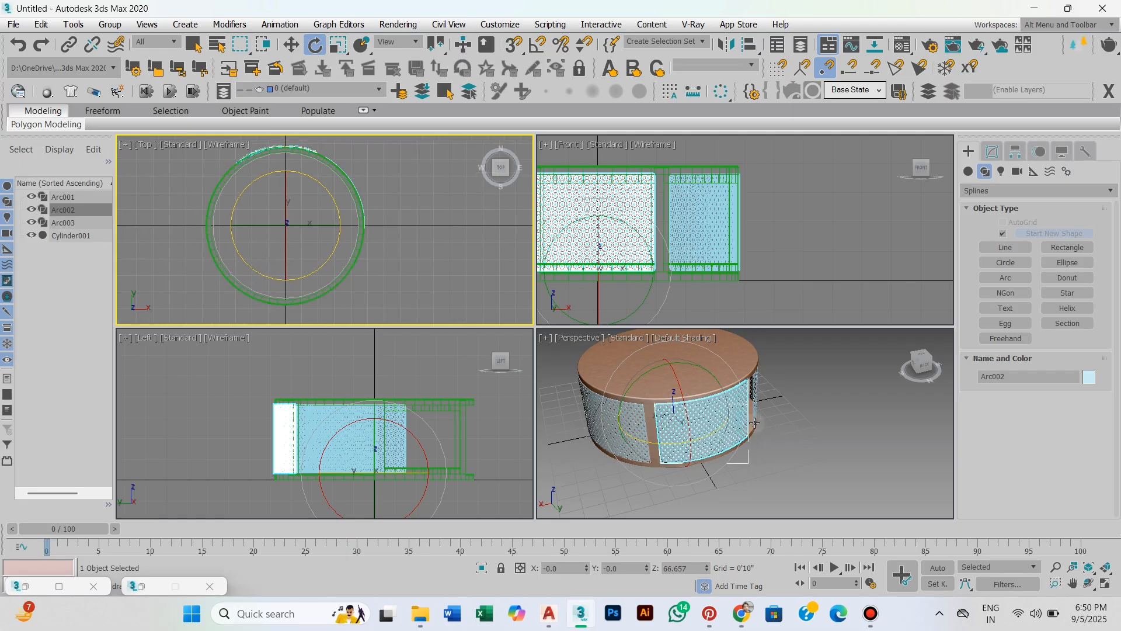
# Step: Rotate the third panel around the table's centre to a Z angle of about -175.9°, fitting it between its own pair of posts
pyautogui.keyDown('alt'); pyautogui.moveTo(799, 435); pyautogui.dragTo(727, 433, button='middle'); pyautogui.keyUp('alt')
pyautogui.click(806, 424)
pyautogui.keyDown('alt'); pyautogui.moveTo(838, 442); pyautogui.dragTo(722, 439, button='middle'); pyautogui.keyUp('alt')
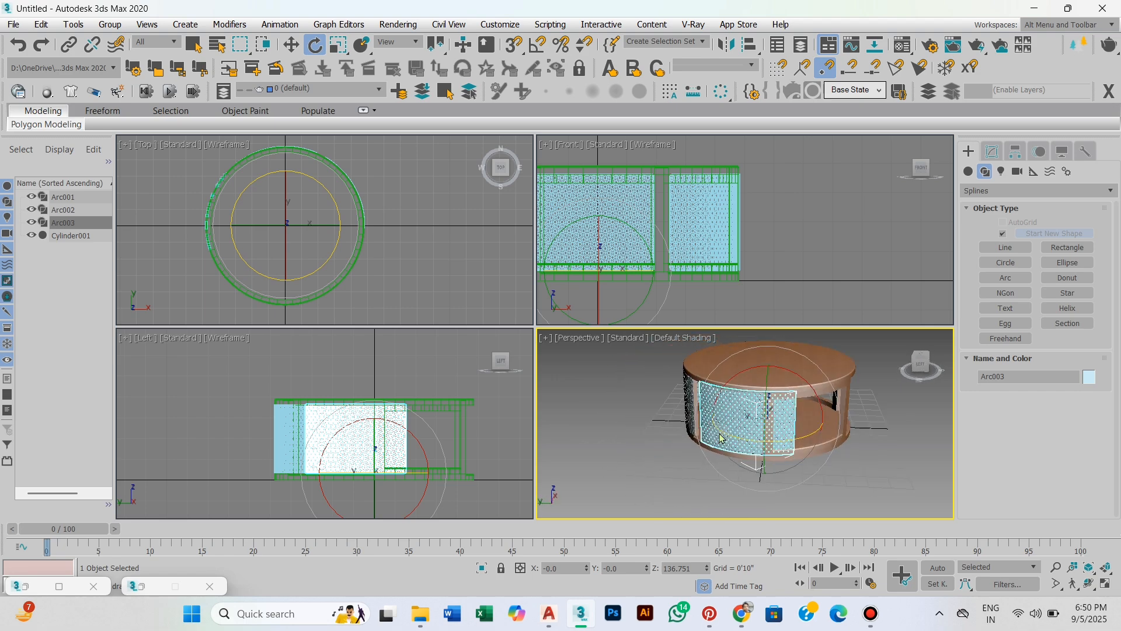
pyautogui.keyDown('alt'); pyautogui.moveTo(814, 433); pyautogui.dragTo(741, 460, button='middle'); pyautogui.keyUp('alt')
pyautogui.moveTo(265, 276); pyautogui.dragTo(337, 272)
pyautogui.hotkey('alt', 'w')
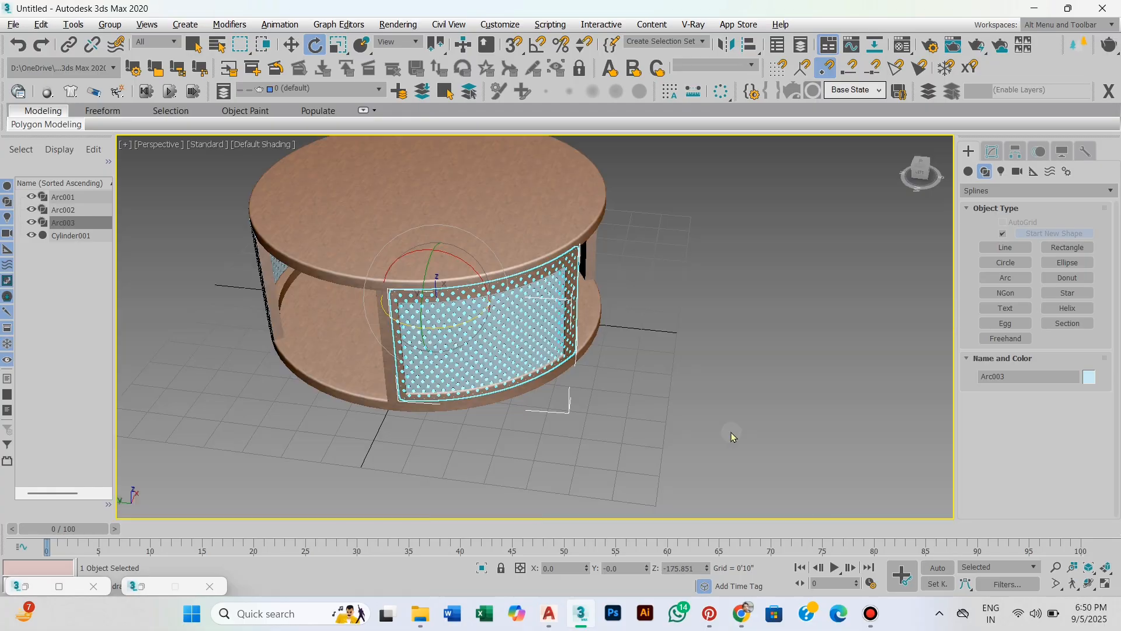
pyautogui.keyDown('alt'); pyautogui.moveTo(731, 432); pyautogui.dragTo(657, 372, button='middle'); pyautogui.keyUp('alt')
pyautogui.keyDown('alt'); pyautogui.moveTo(681, 373); pyautogui.dragTo(659, 417, button='middle'); pyautogui.keyUp('alt')
pyautogui.click(648, 375)
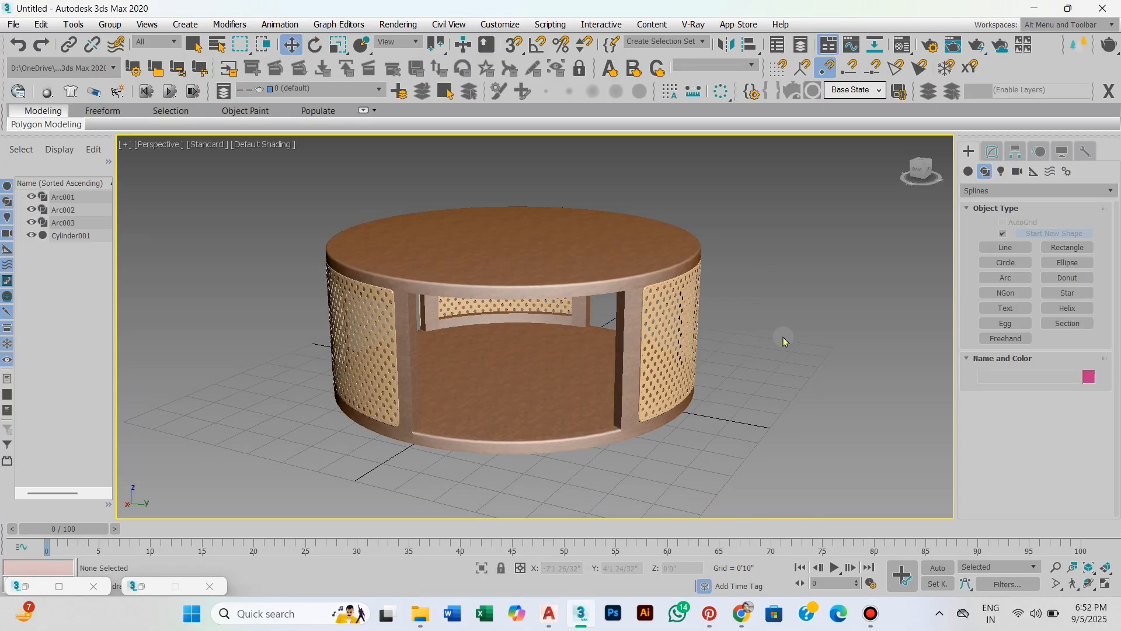
# Step: Show edged faces, examine the table body's wireframe and modifier stack with its UVW Map, and deselect the body
pyautogui.click(588, 388)
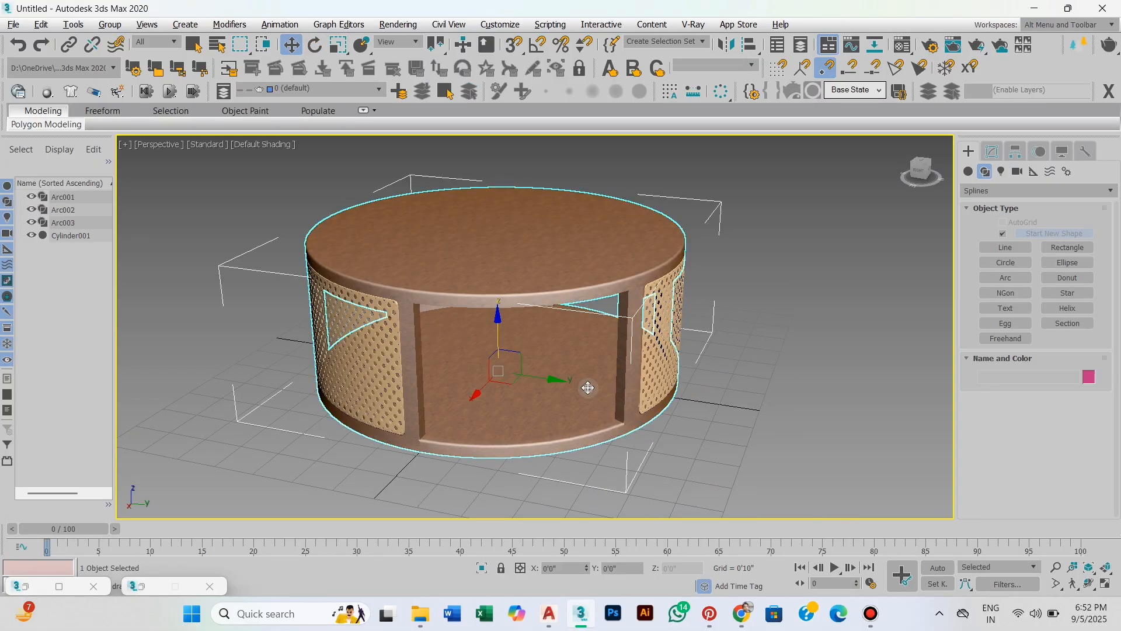
pyautogui.keyDown('alt'); pyautogui.moveTo(770, 361); pyautogui.dragTo(749, 382, button='middle'); pyautogui.keyUp('alt')
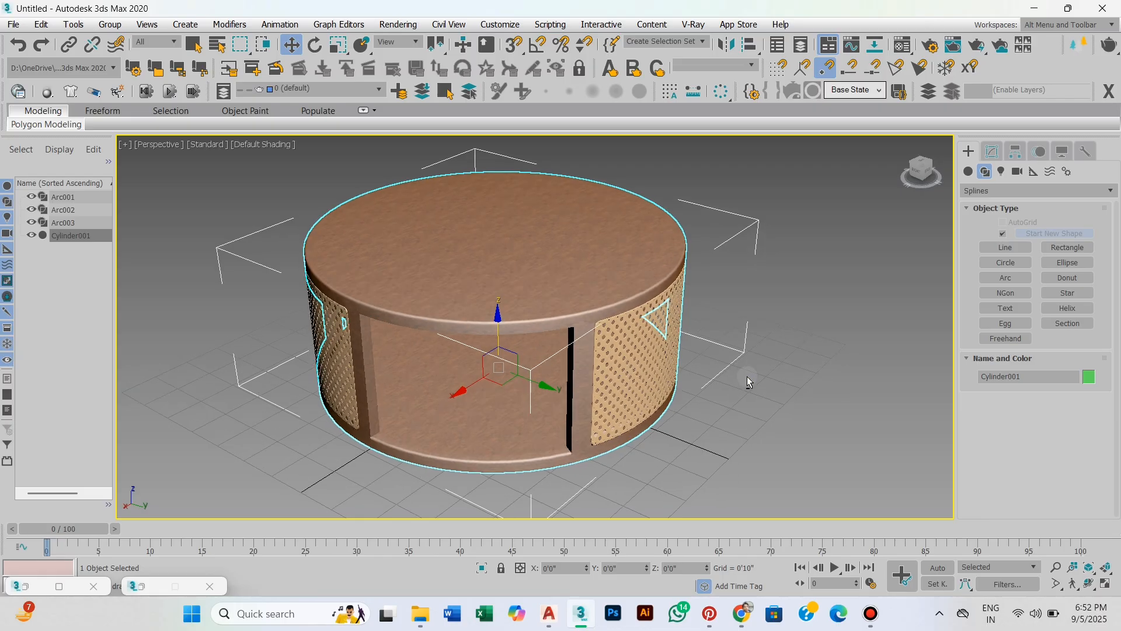
pyautogui.press('F4')
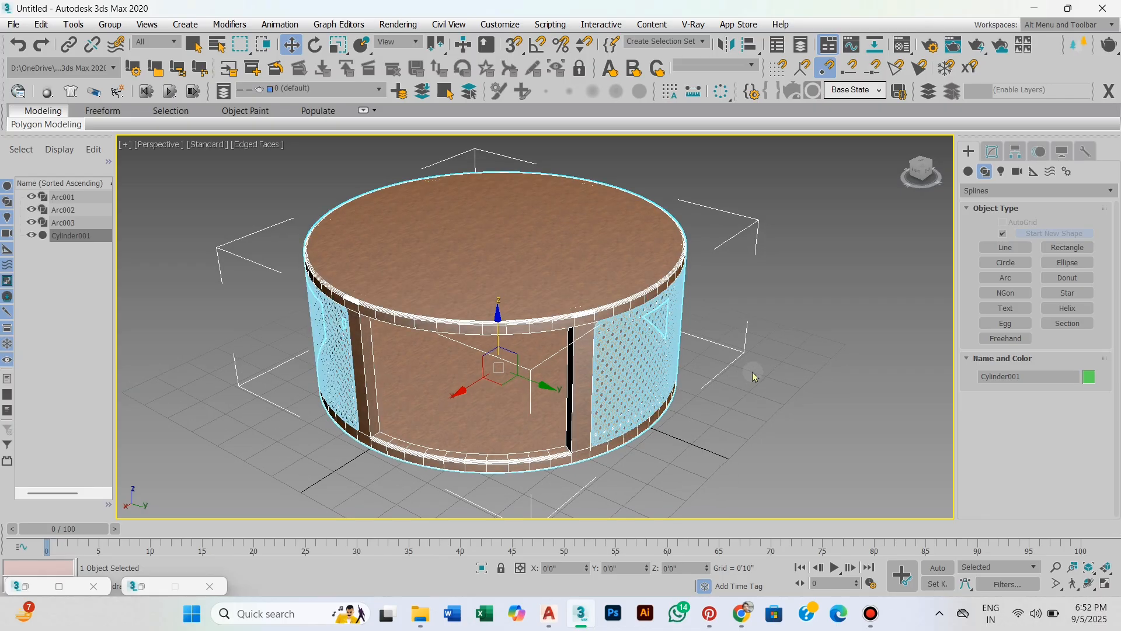
pyautogui.keyDown('alt'); pyautogui.moveTo(755, 377); pyautogui.dragTo(762, 370, button='middle'); pyautogui.keyUp('alt')
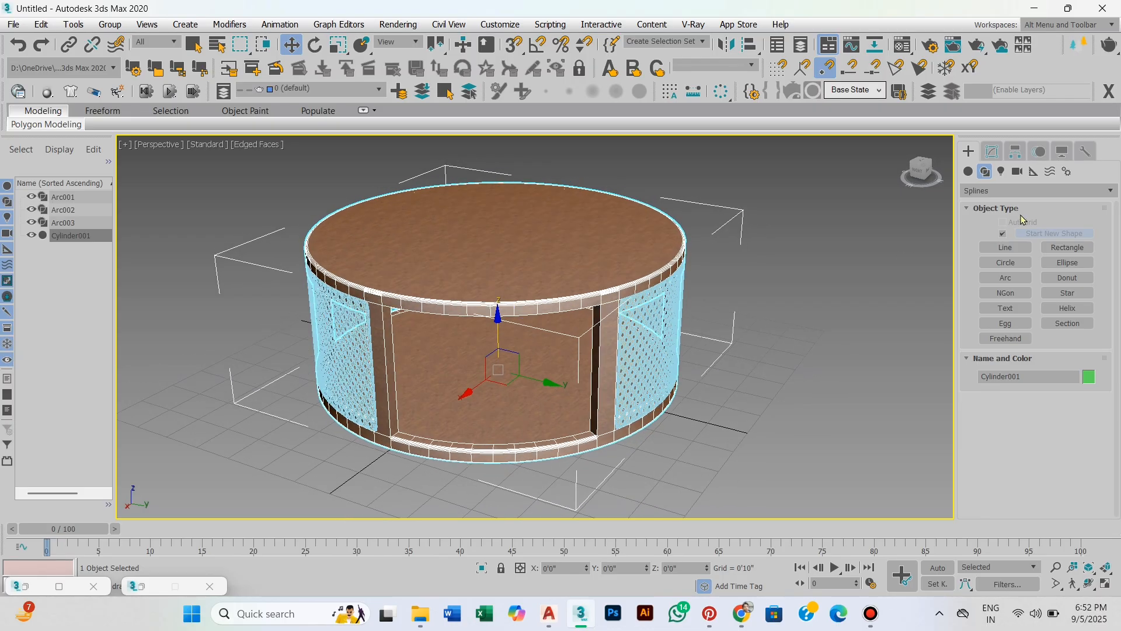
pyautogui.click(991, 153)
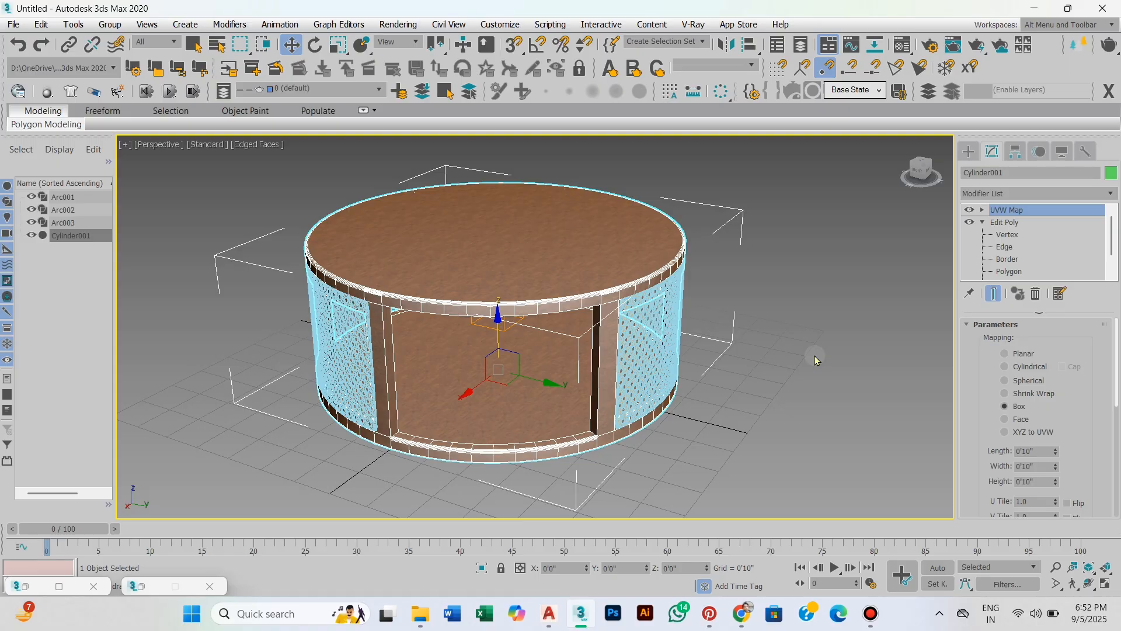
pyautogui.click(823, 451)
pyautogui.keyDown('alt'); pyautogui.moveTo(823, 451); pyautogui.dragTo(803, 433, button='middle'); pyautogui.keyUp('alt')
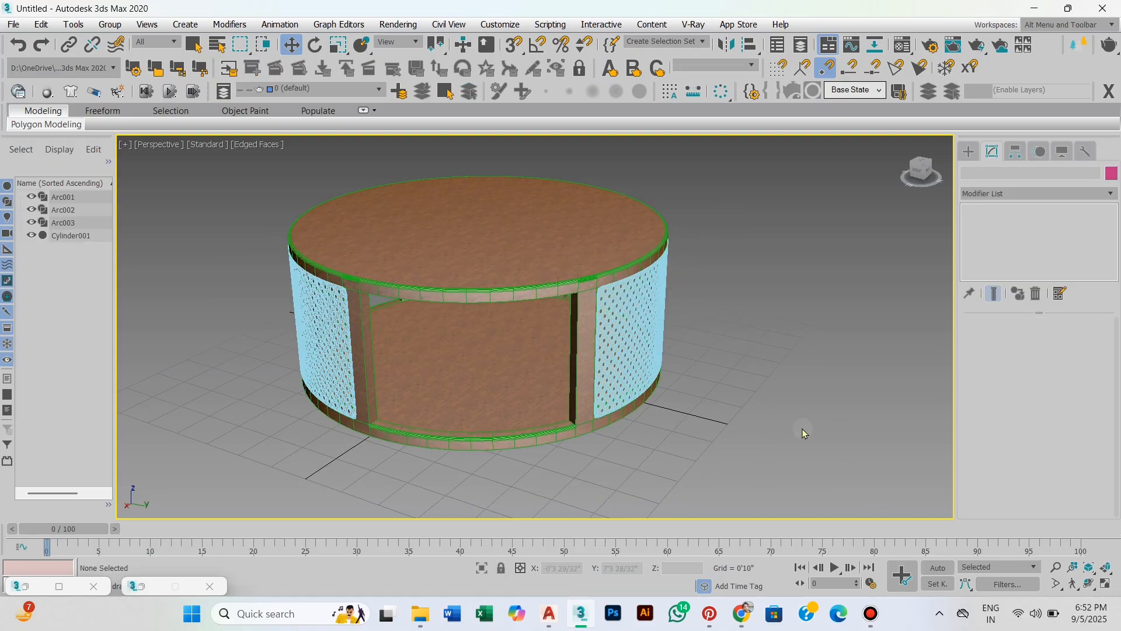